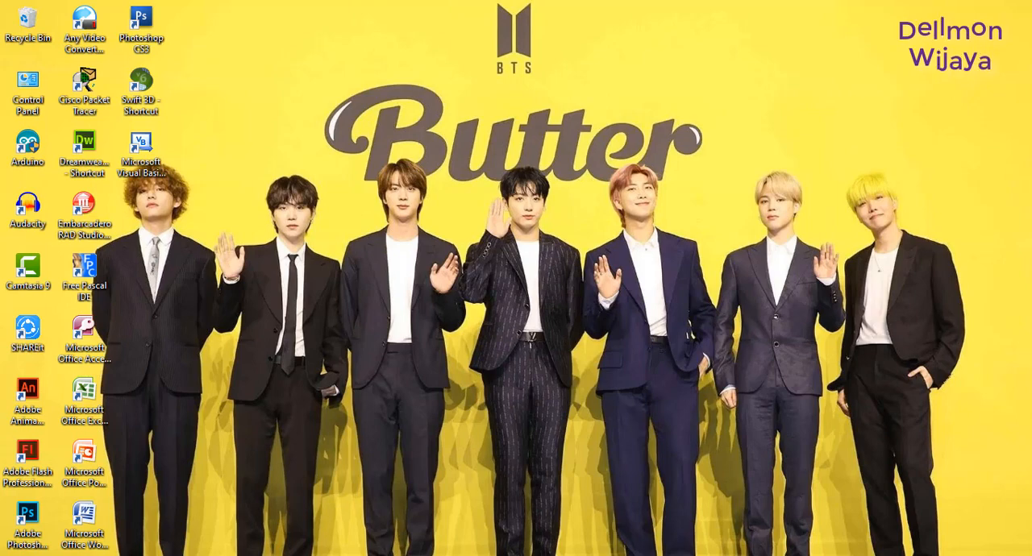
Step: Switch to Adobe Animate 2020 and create a new document
mouse_move(264, 555)
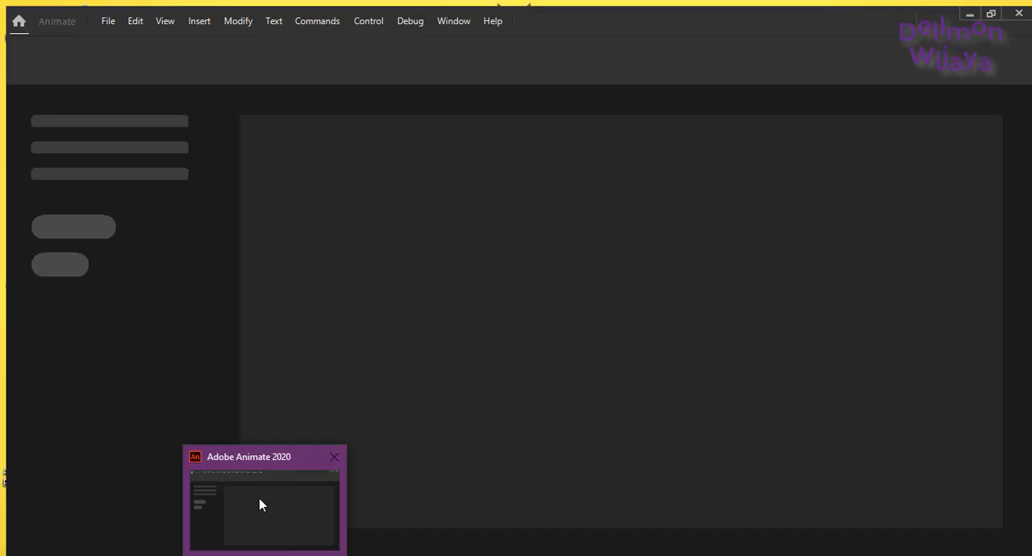
click(259, 499)
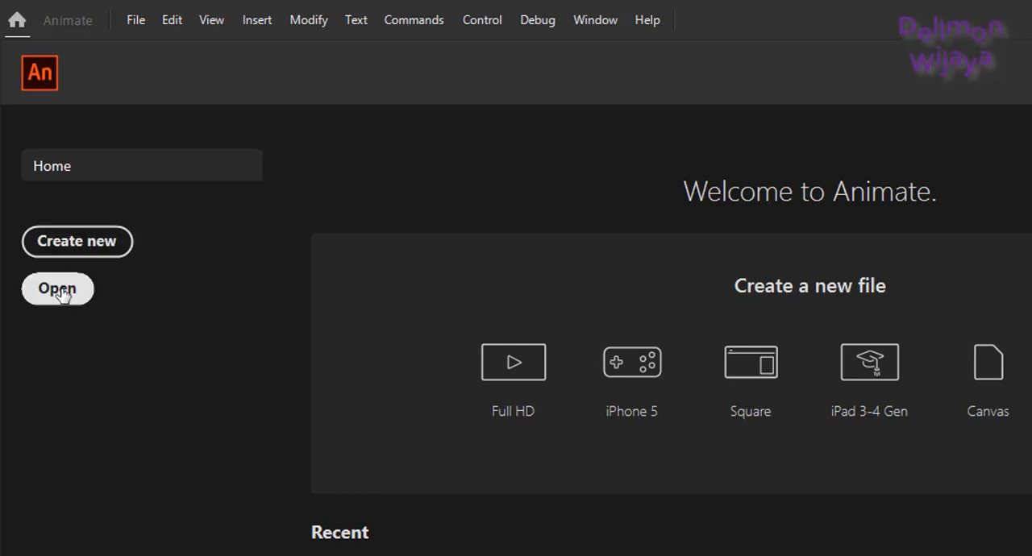
click(95, 253)
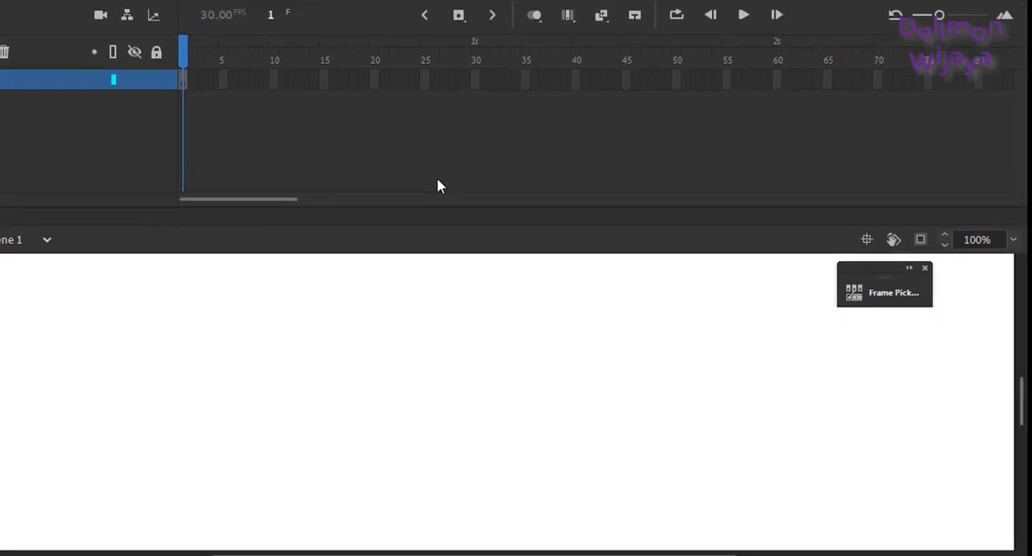
Step: Adjust the stage magnification so that the whole white frame fits in the document view
click(1015, 194)
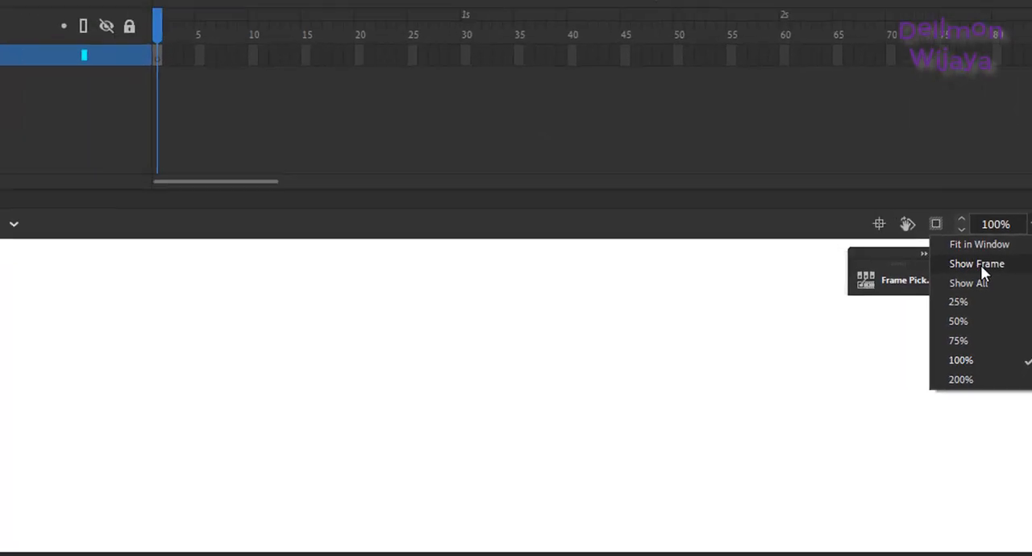
click(953, 231)
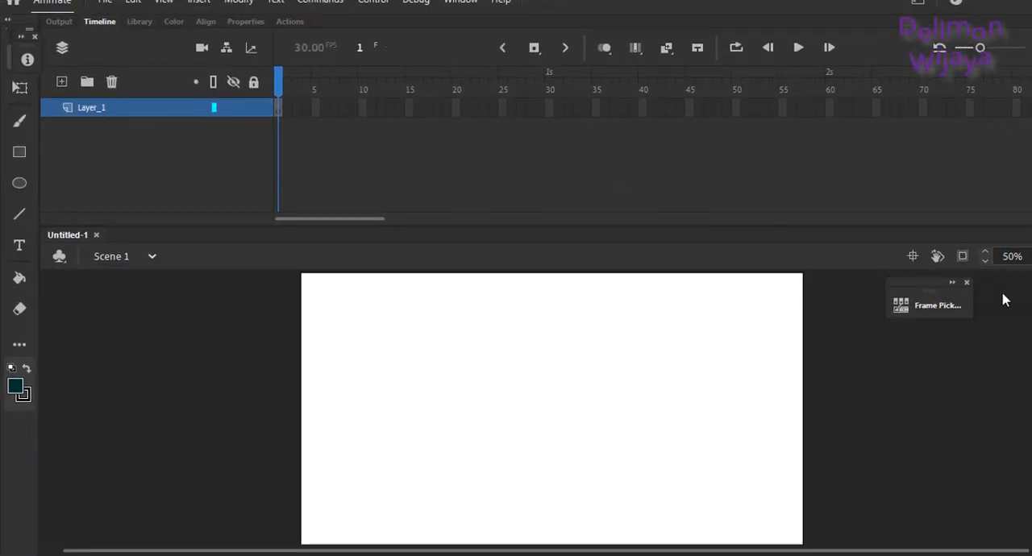
click(1026, 256)
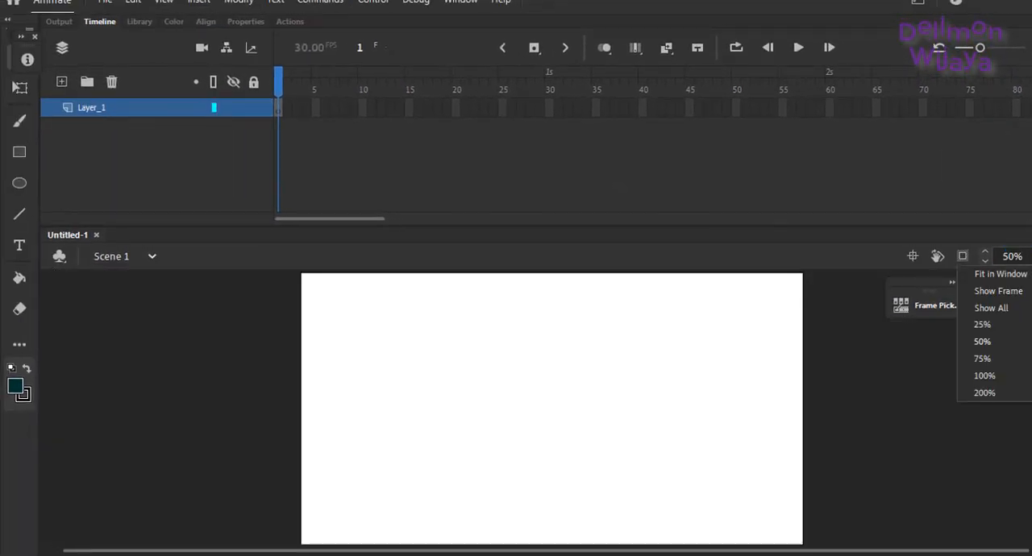
click(985, 275)
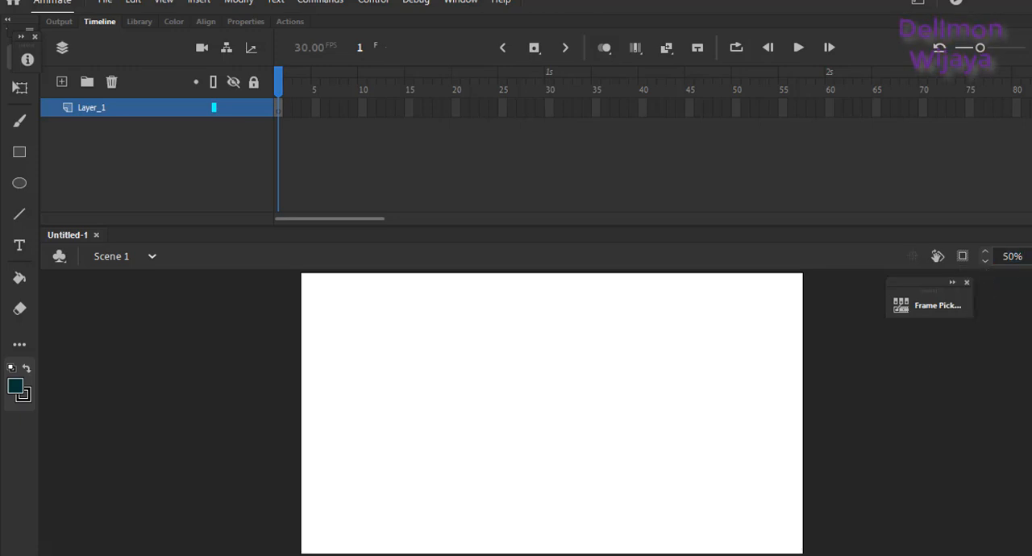
click(1017, 256)
click(1021, 293)
Step: Draw a small circle with no fill and a black outline in the upper part of the stage as an eye
key(o)
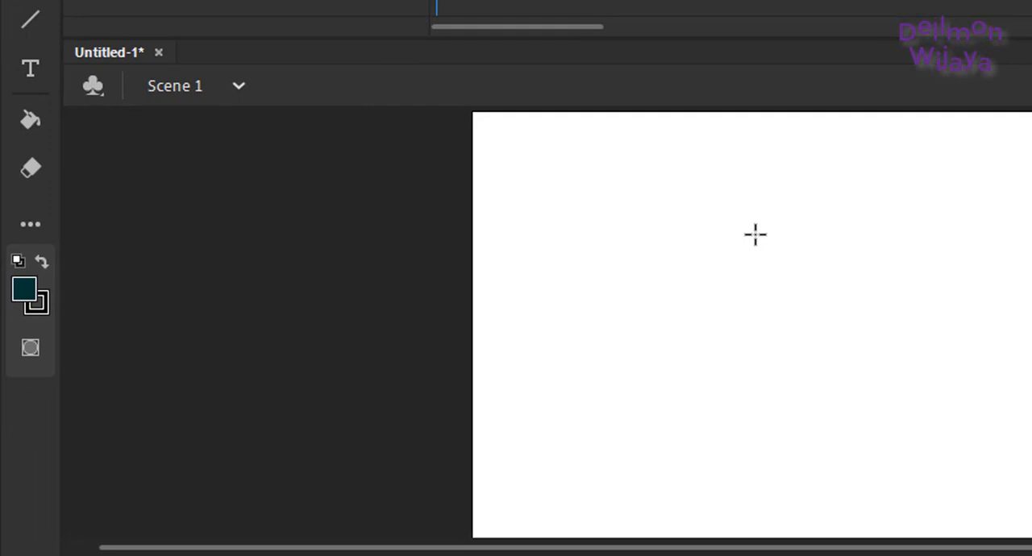
click(25, 296)
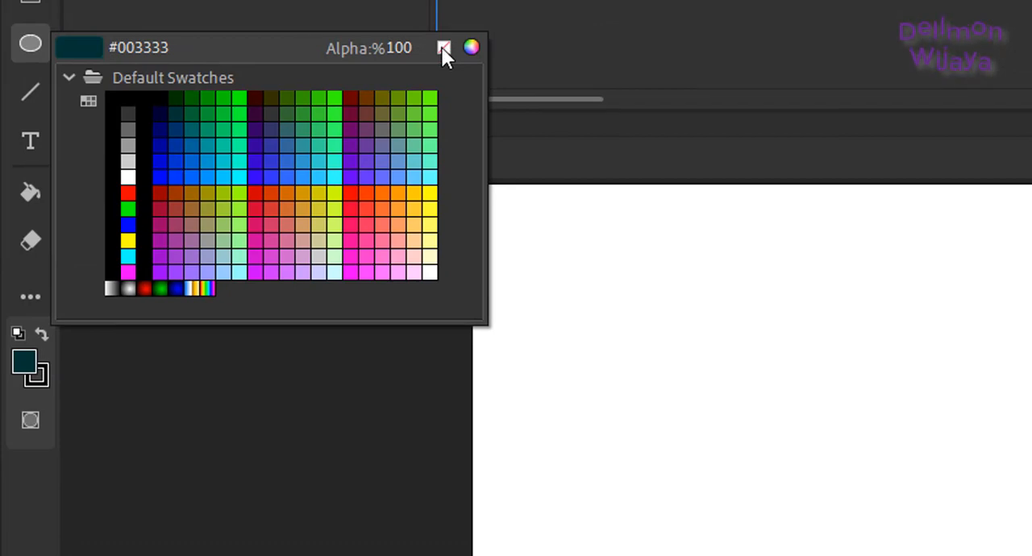
click(443, 48)
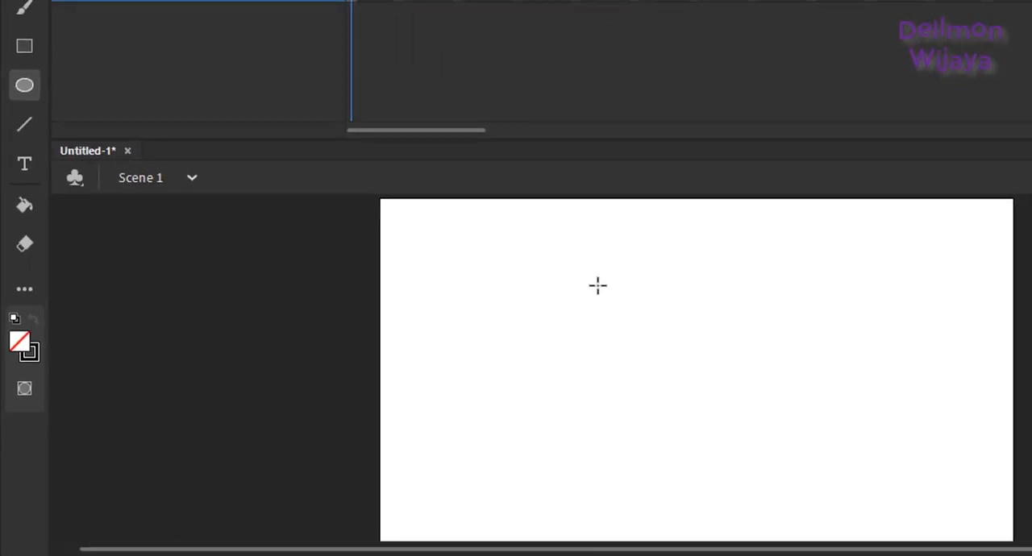
drag(597, 284, 628, 324)
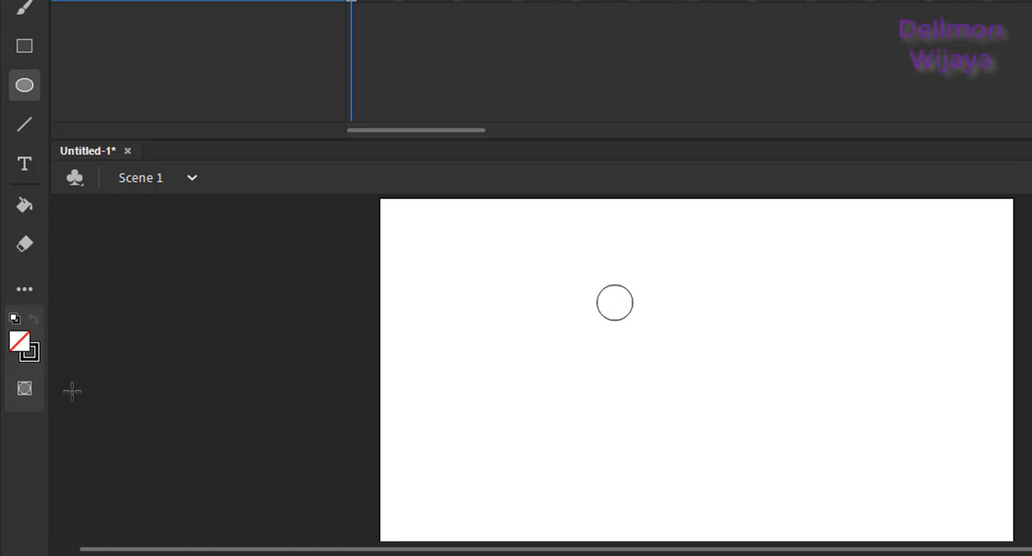
Step: Set the fill to black #000000 and draw a smaller circle inside the eye outline as its pupil
click(21, 343)
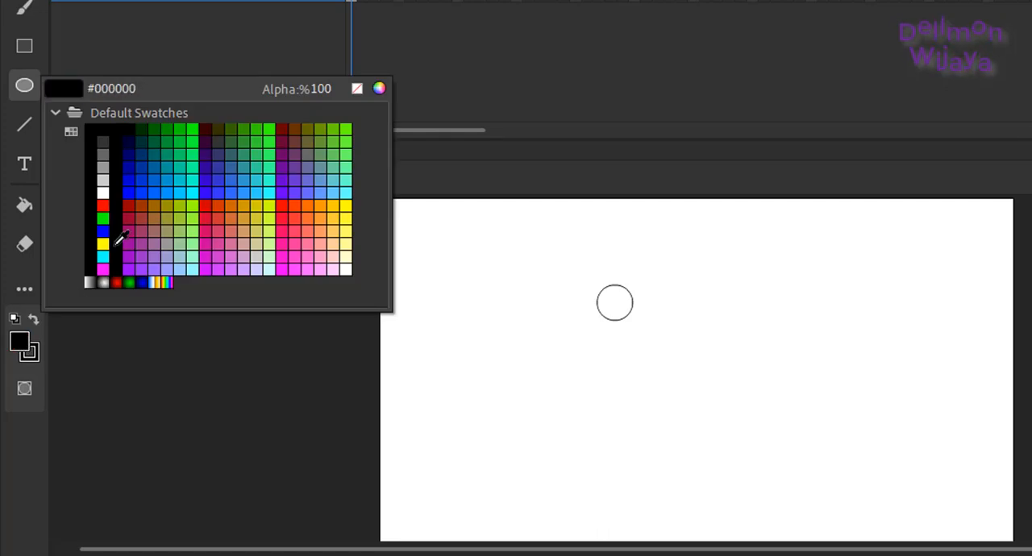
click(123, 239)
drag(602, 290, 628, 315)
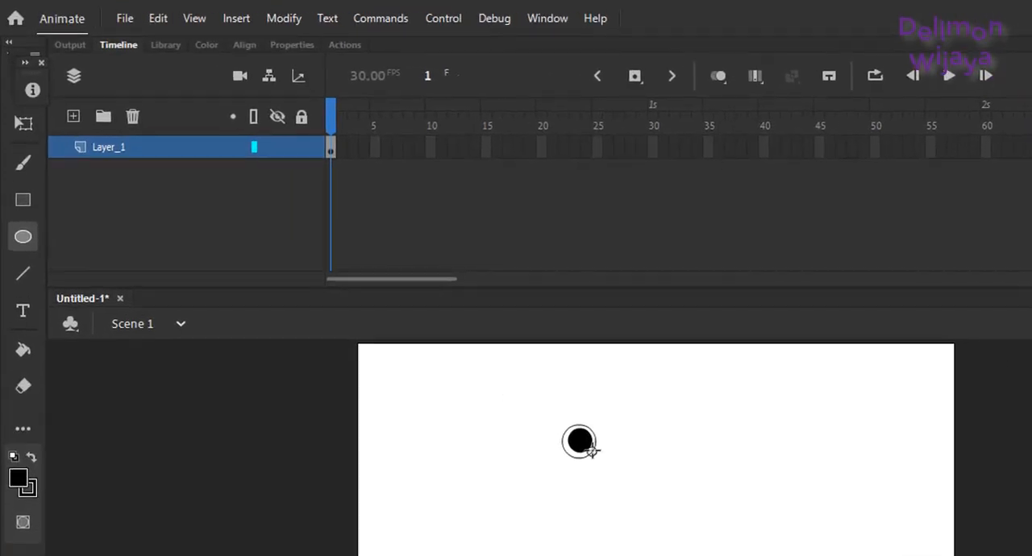
Step: Move the black pupil against the right side of the eye outline and delete the surplus outline at its edge
key(v)
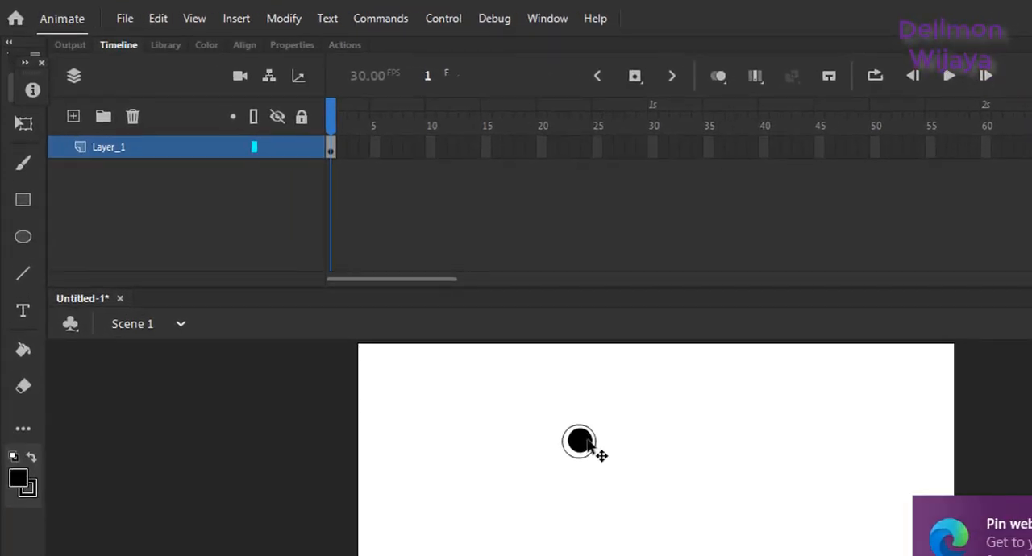
click(591, 444)
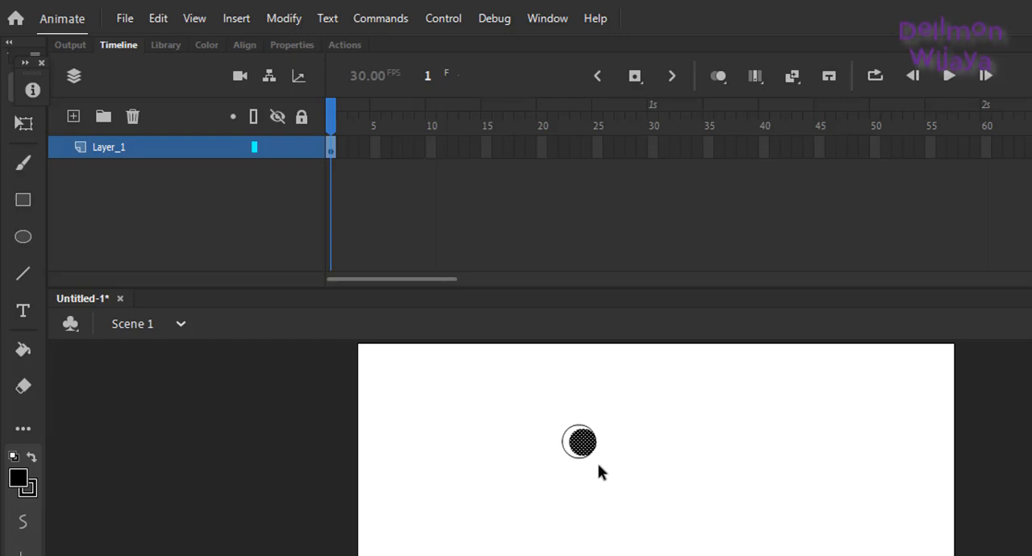
click(597, 463)
click(587, 445)
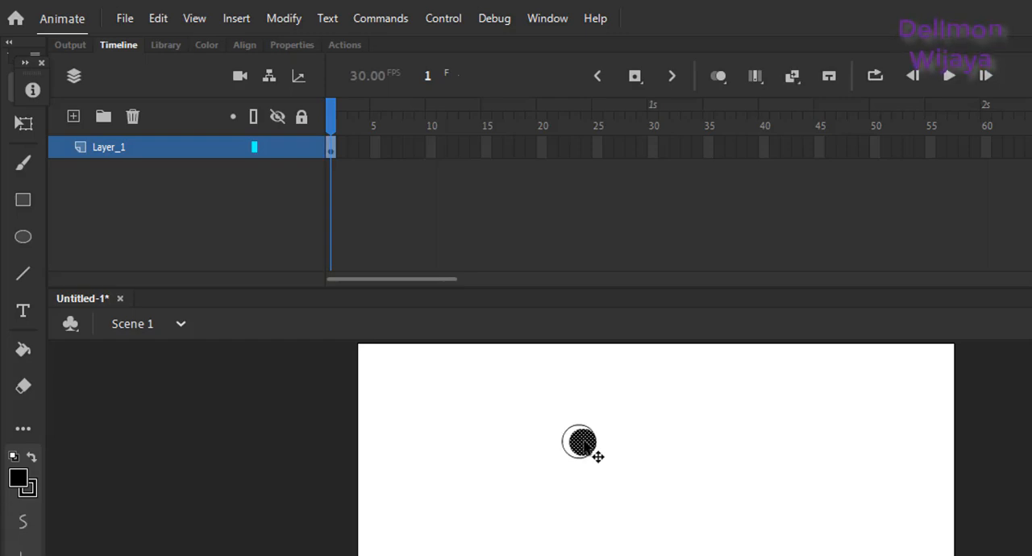
click(615, 479)
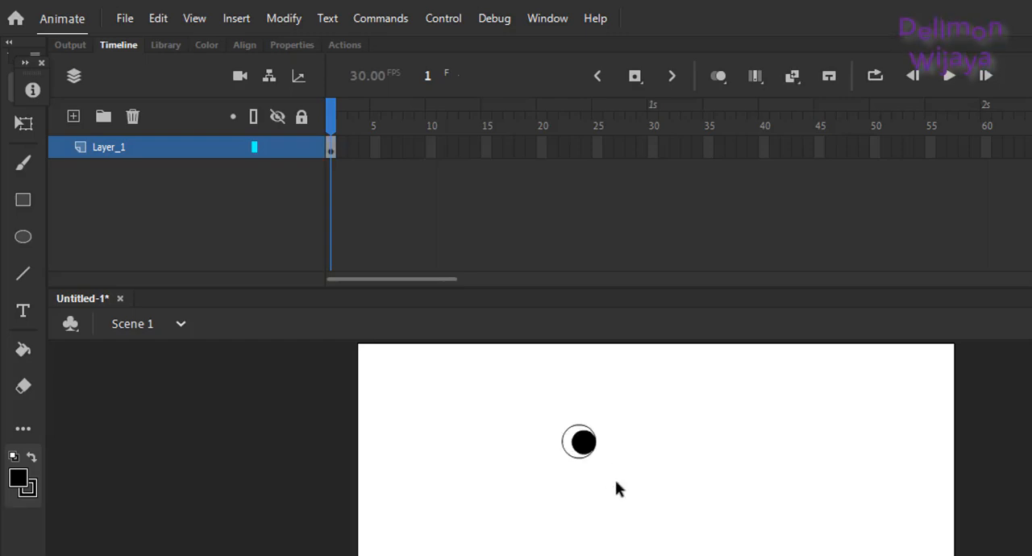
click(585, 445)
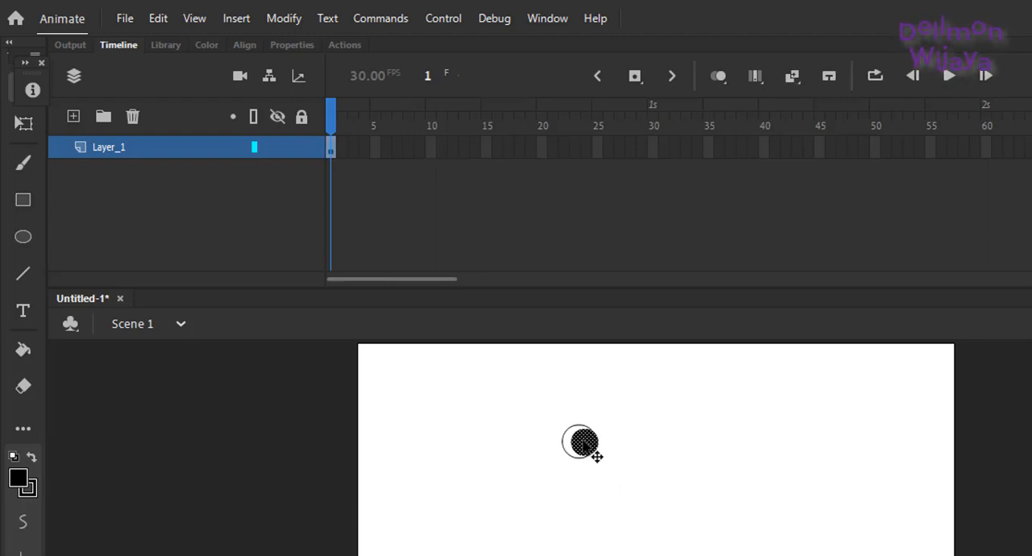
click(588, 491)
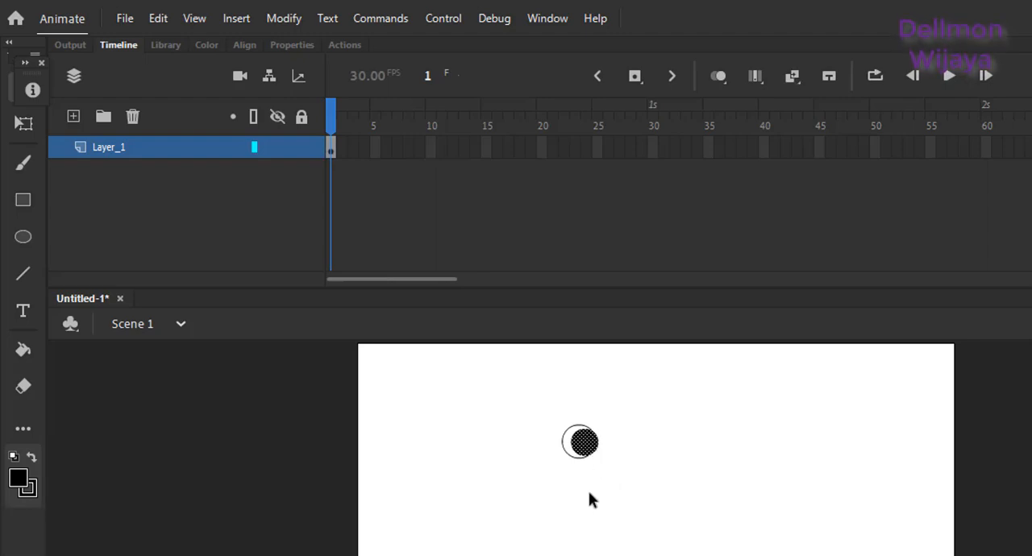
click(595, 446)
key(Delete)
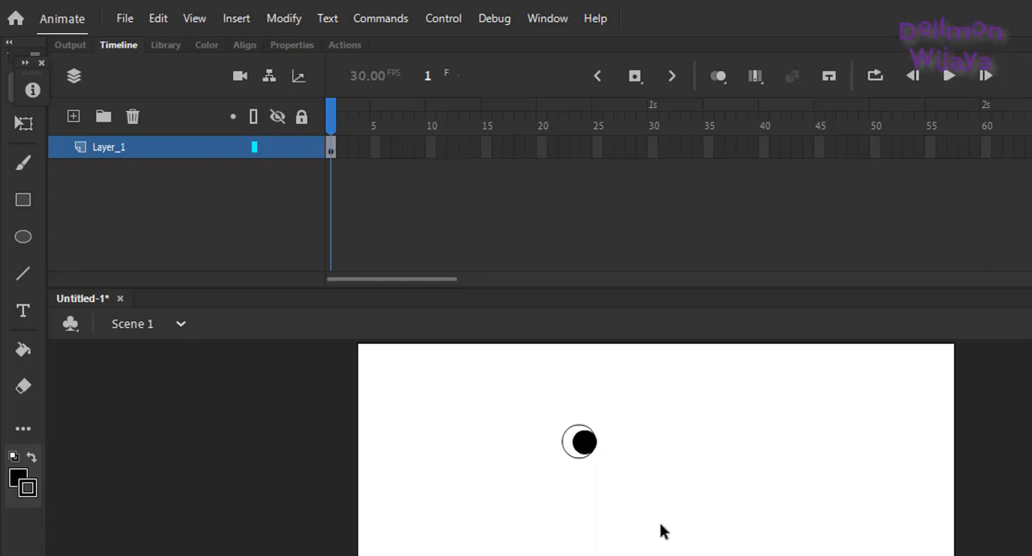
Step: Duplicate the complete eye, flip the copy horizontally and place it close beside the first eye on the same level
drag(550, 420, 612, 486)
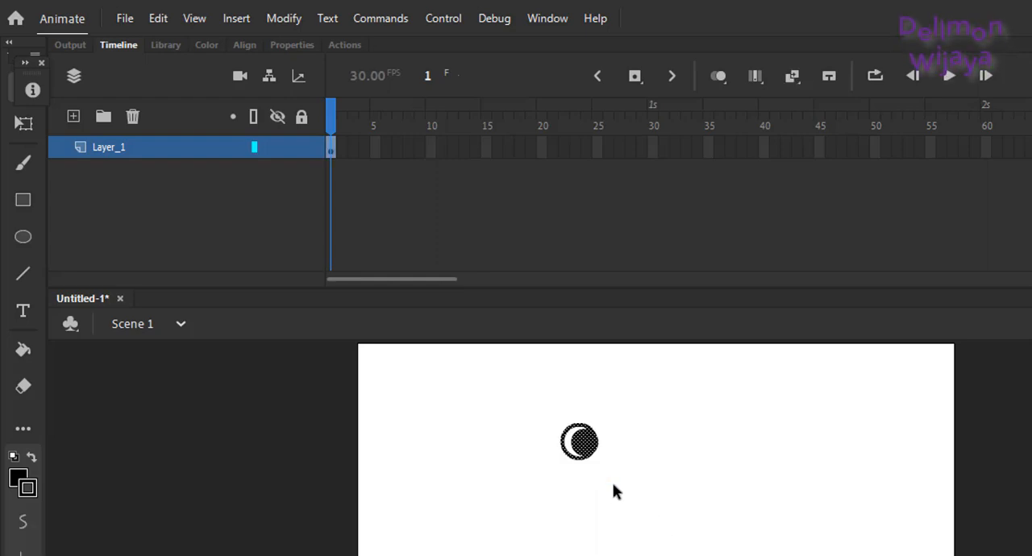
key(ctrl+v)
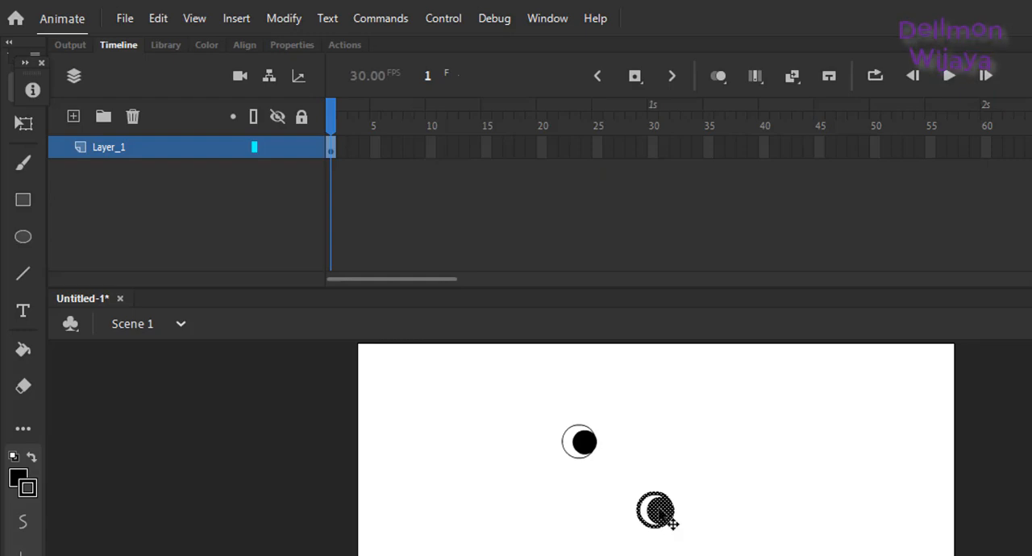
drag(664, 513, 634, 441)
key(q)
click(631, 504)
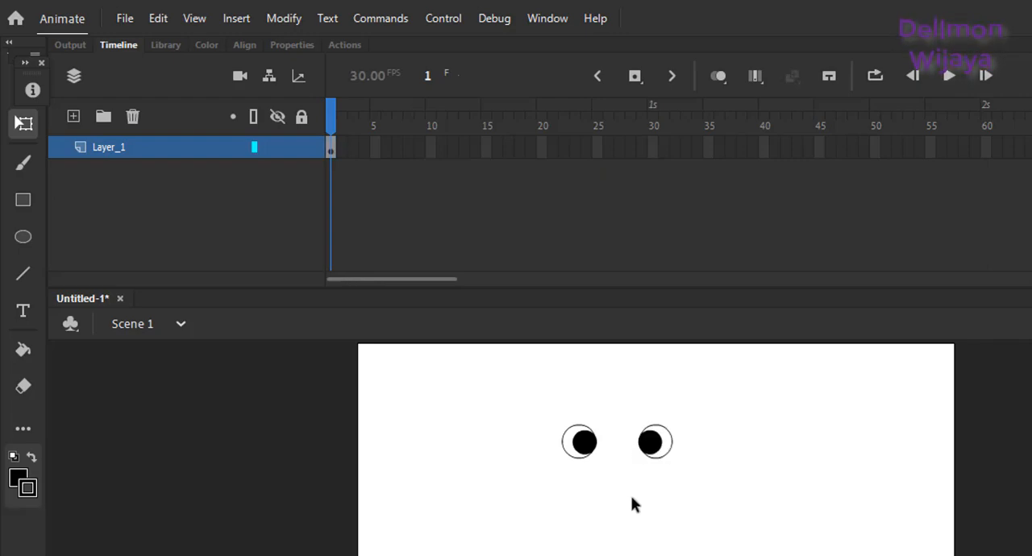
drag(627, 415, 651, 463)
click(632, 486)
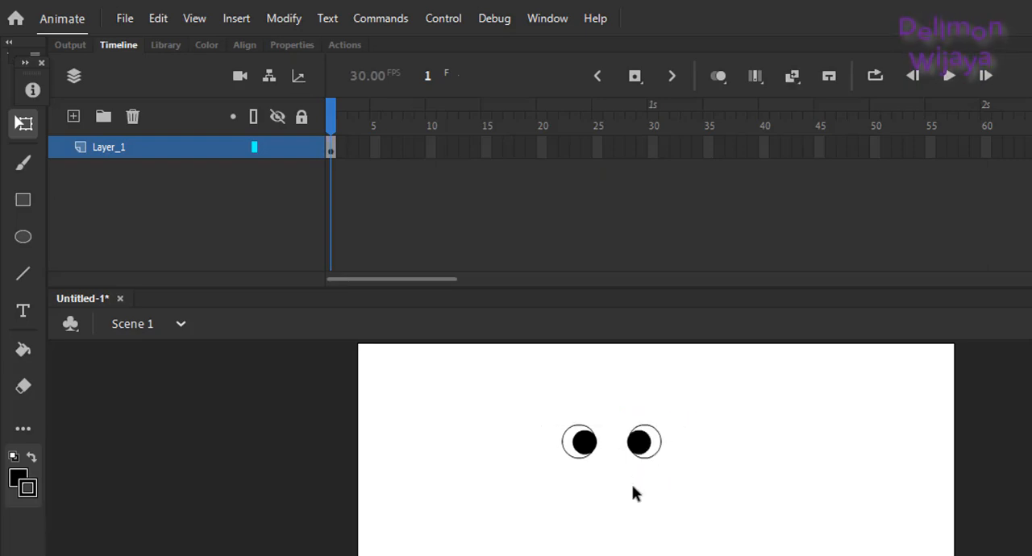
Step: Draw a short horizontal line above each eye with the Line tool as eyebrows
key(n)
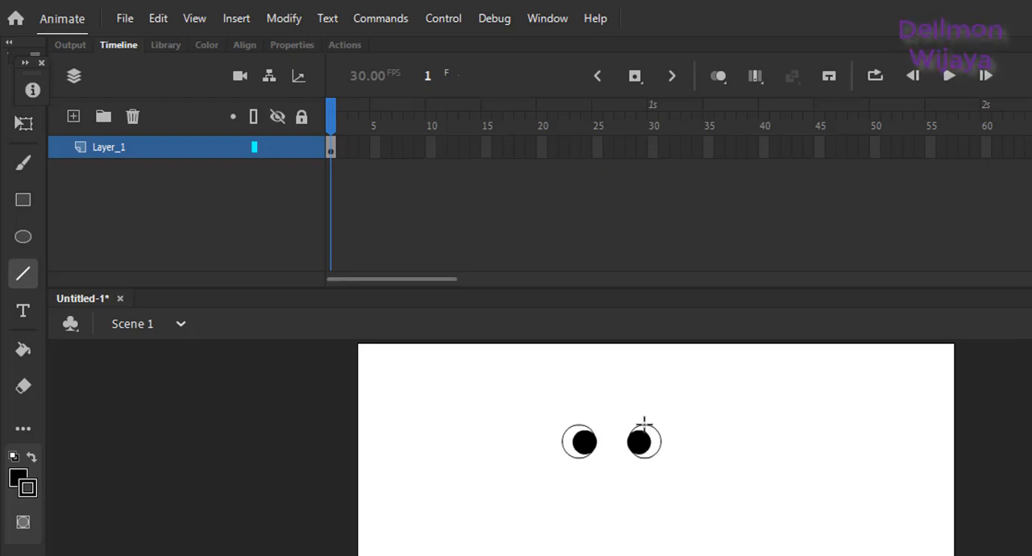
click(23, 276)
drag(627, 401, 573, 399)
Step: Bend both eyebrow lines upward into shallow arches
key(v)
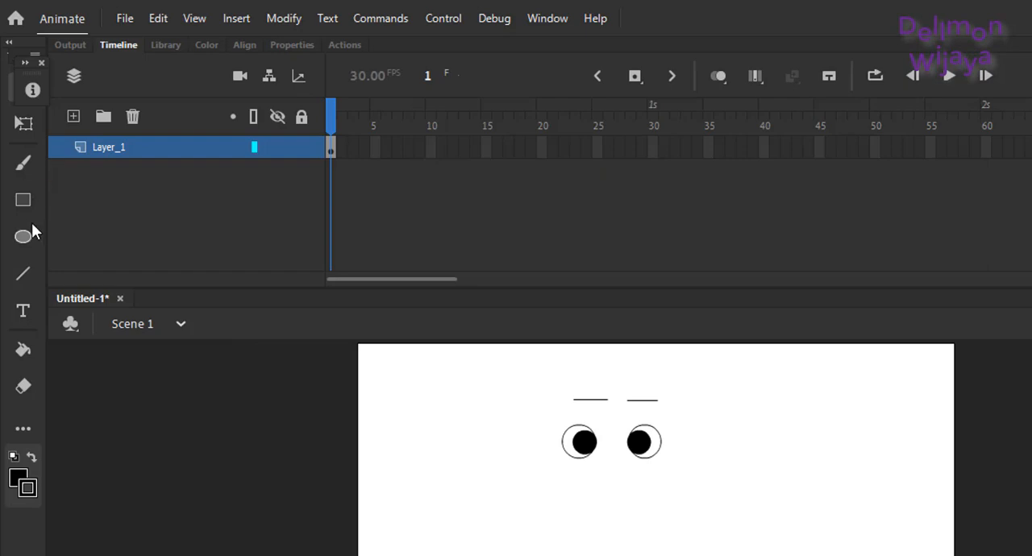
drag(583, 399, 584, 394)
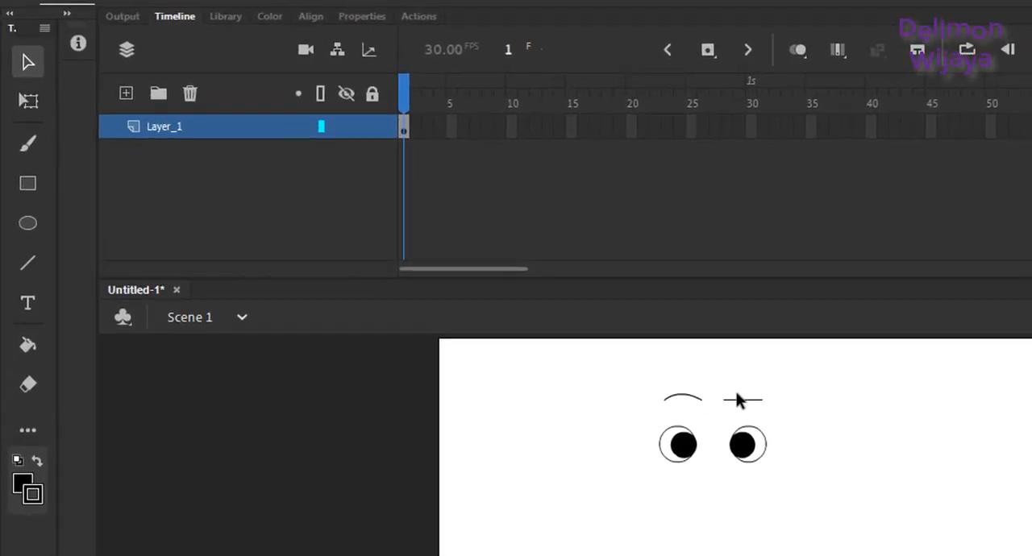
drag(737, 399, 735, 393)
Step: Set the stroke size of both eyebrows to 7 and move them down closer to the eyes
drag(661, 378, 799, 424)
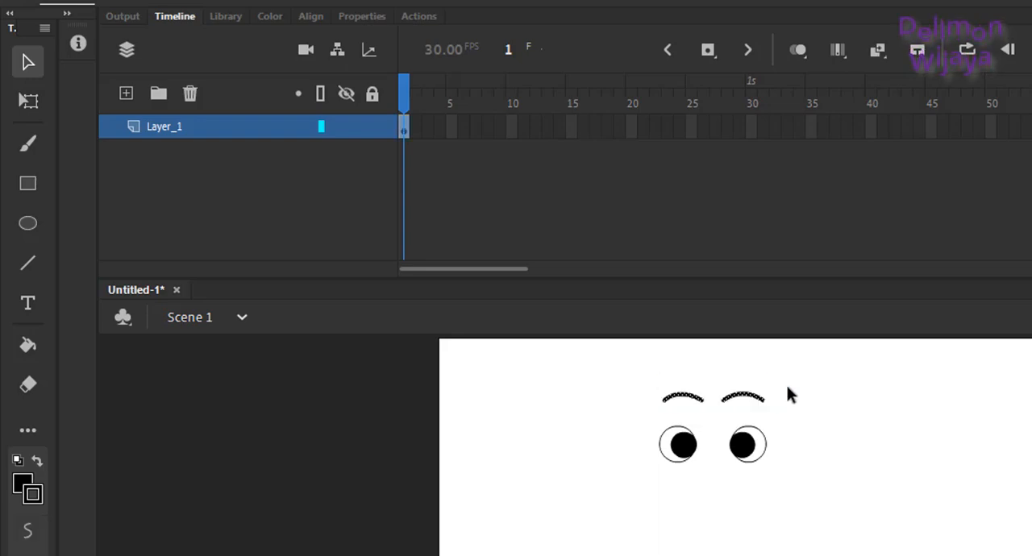
click(375, 17)
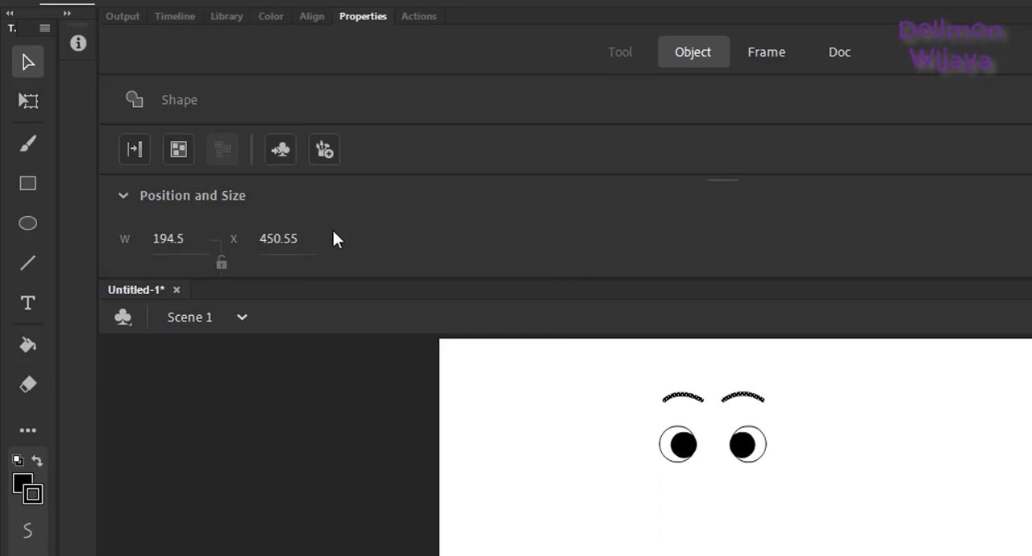
scroll(352, 236, down, 5)
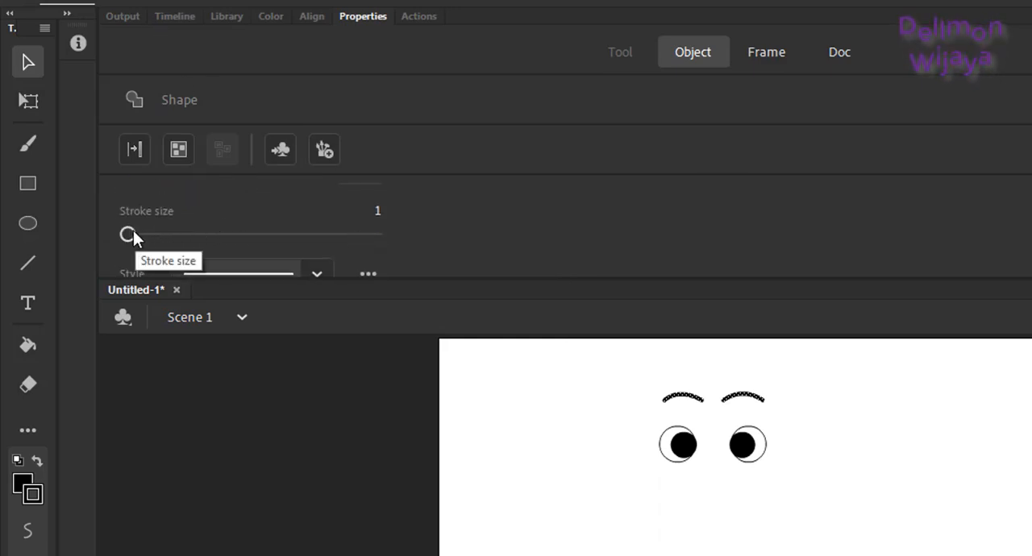
drag(129, 233, 141, 231)
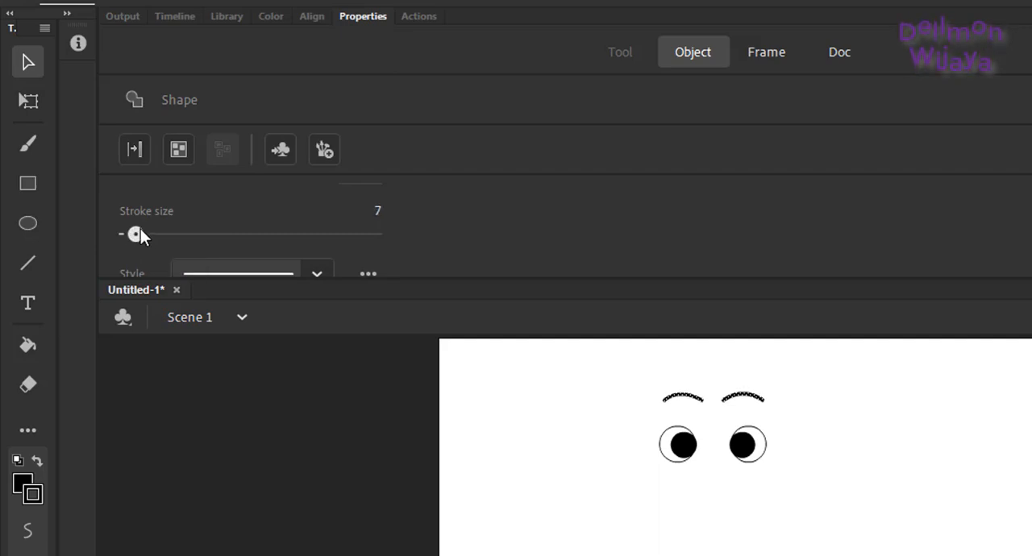
click(644, 548)
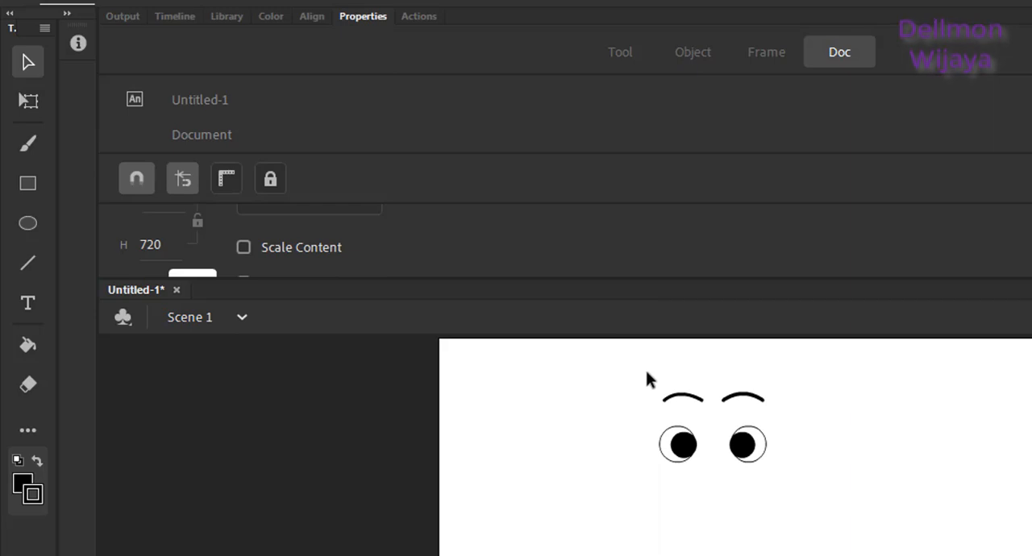
mouse_move(652, 372)
mouse_down()
mouse_move(742, 375)
mouse_move(794, 426)
mouse_move(749, 414)
mouse_up()
Step: Draw a downward-pointing triangle centred below the eyes with the Line tool and bend its left side outward
key(n)
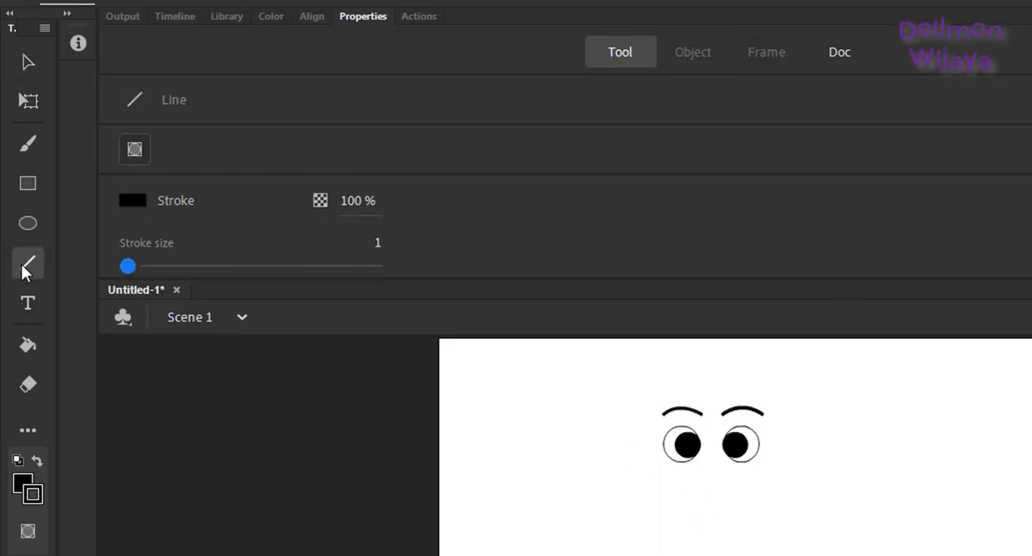
mouse_move(697, 477)
mouse_down()
mouse_move(731, 478)
mouse_move(712, 501)
mouse_move(696, 477)
mouse_up()
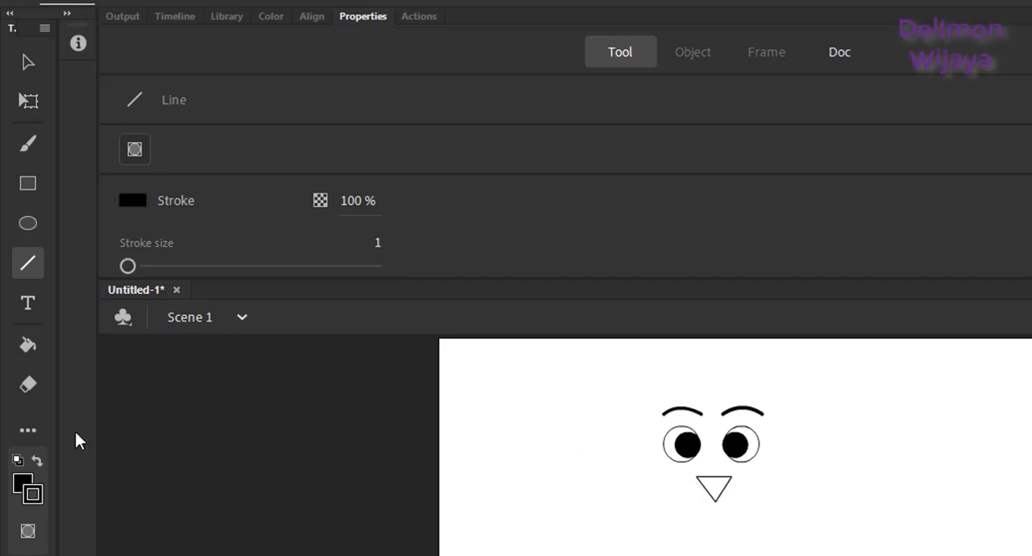
click(30, 62)
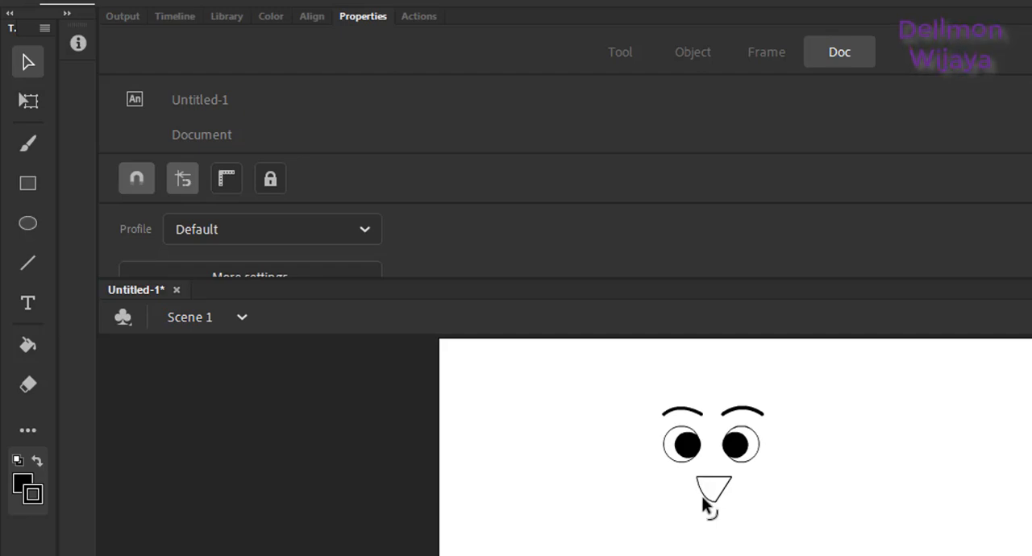
Step: Bend the mouth's right side outward and its upper edge slightly downward, and add a curved tongue line inside with the Line tool
mouse_move(723, 488)
mouse_down()
mouse_move(727, 496)
mouse_move(719, 484)
mouse_move(714, 492)
mouse_move(722, 513)
mouse_move(715, 501)
mouse_up()
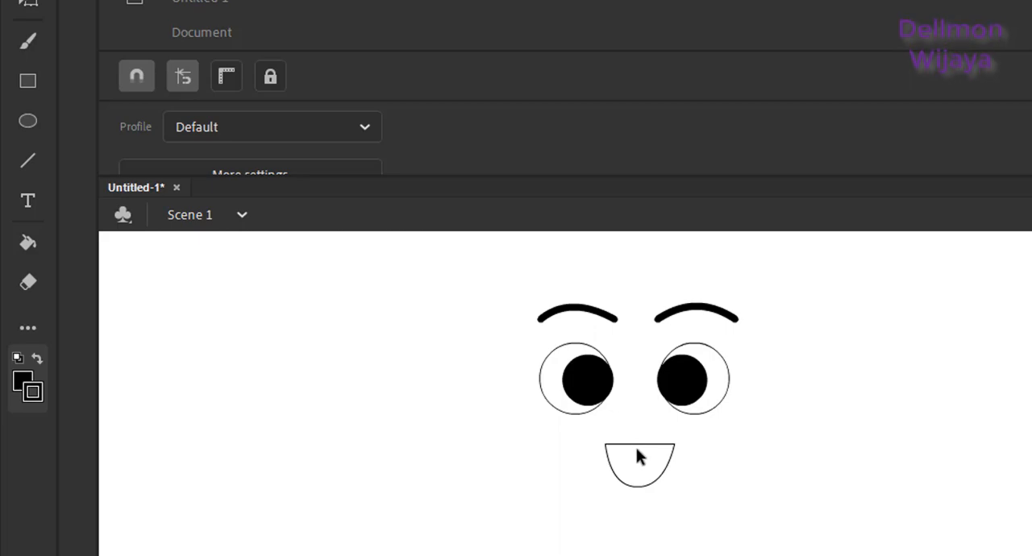
key(n)
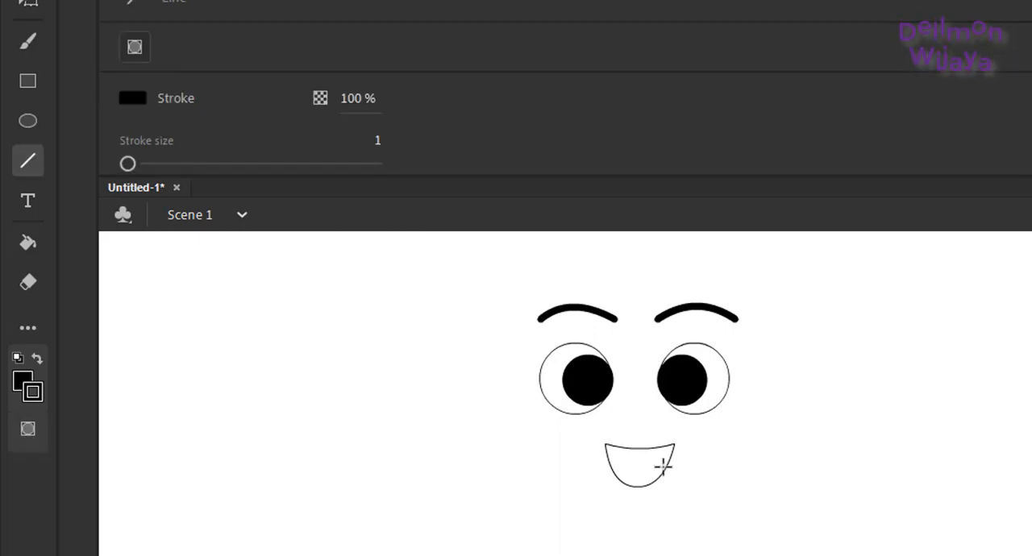
drag(665, 468, 637, 475)
key(v)
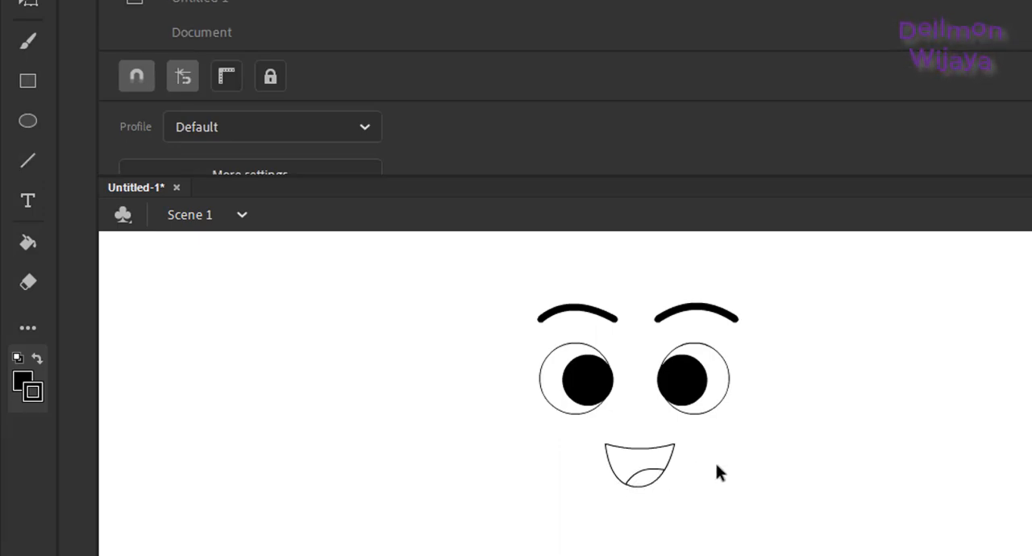
Step: Scale both eyes down together about their common centre with Free Transform, adjusting their height so they stay round
key(ctrl+minus)
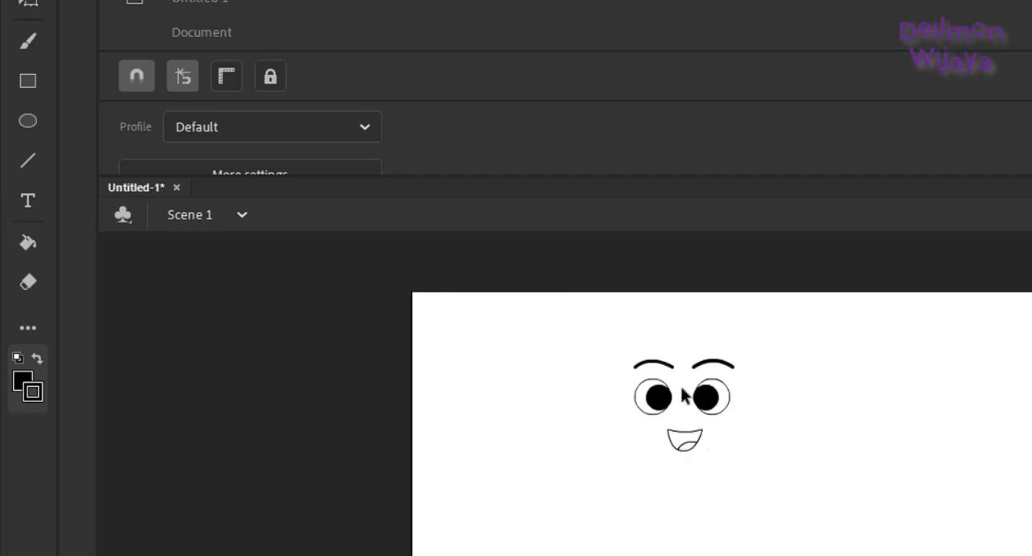
drag(623, 376, 754, 426)
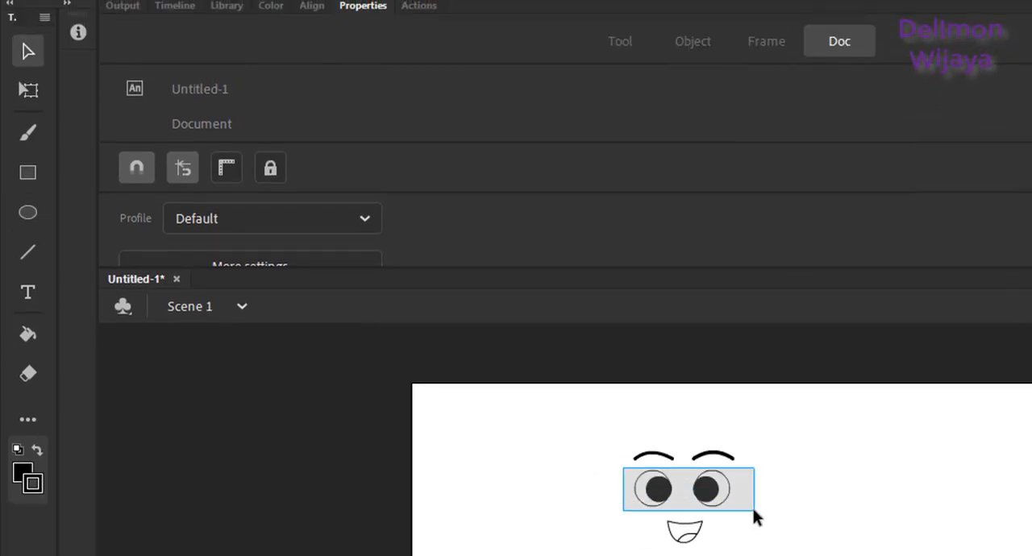
drag(754, 509, 753, 510)
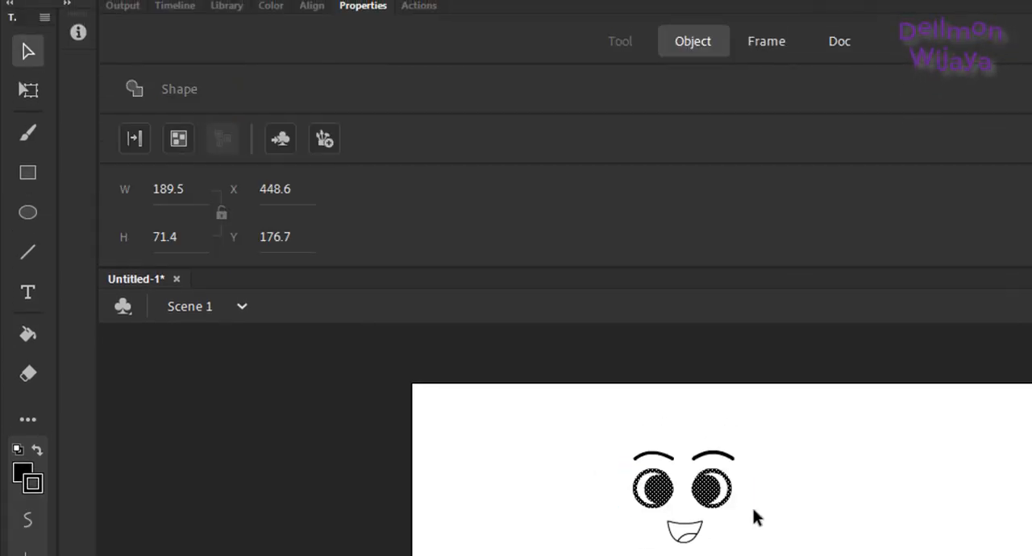
click(29, 92)
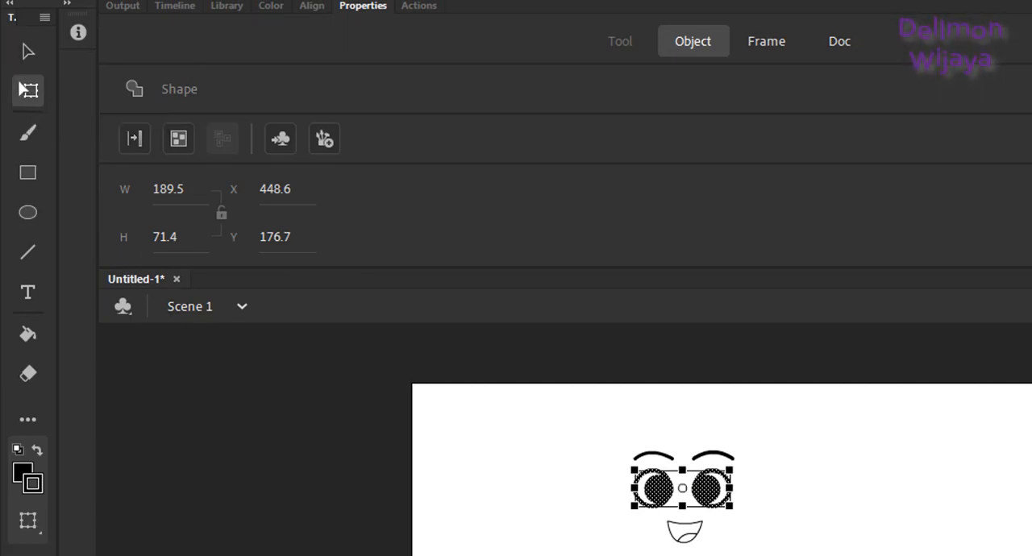
drag(730, 508, 718, 497)
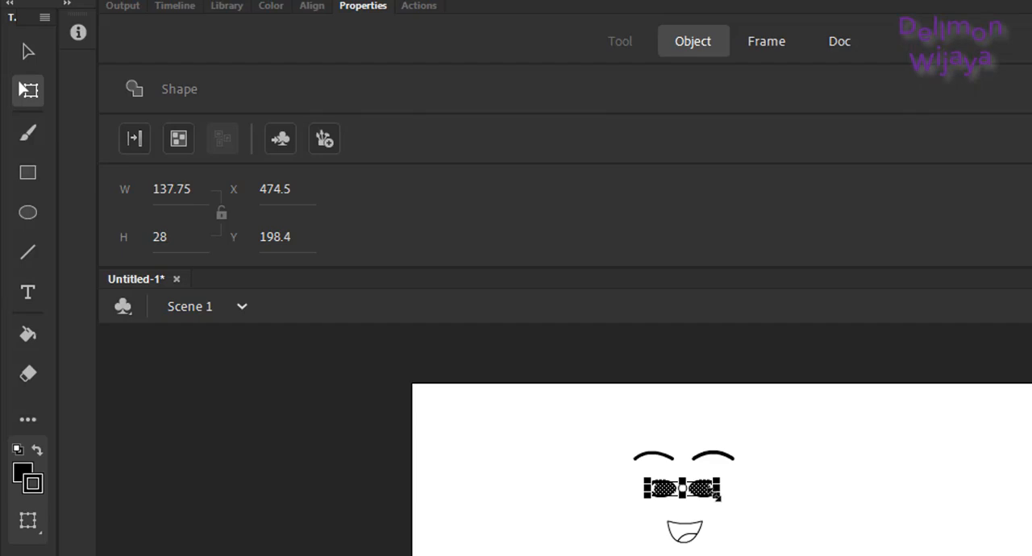
key(ctrl+equal)
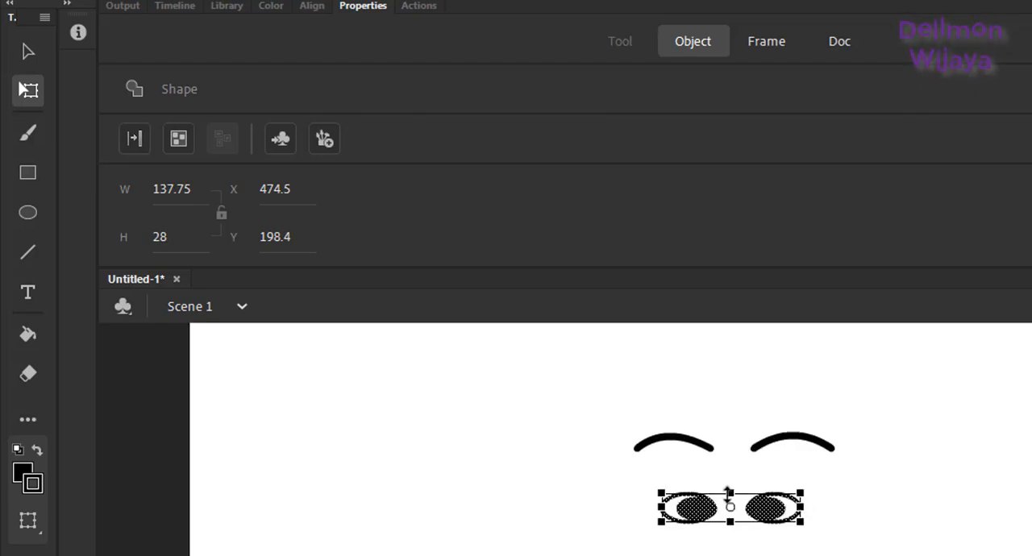
drag(727, 493, 726, 483)
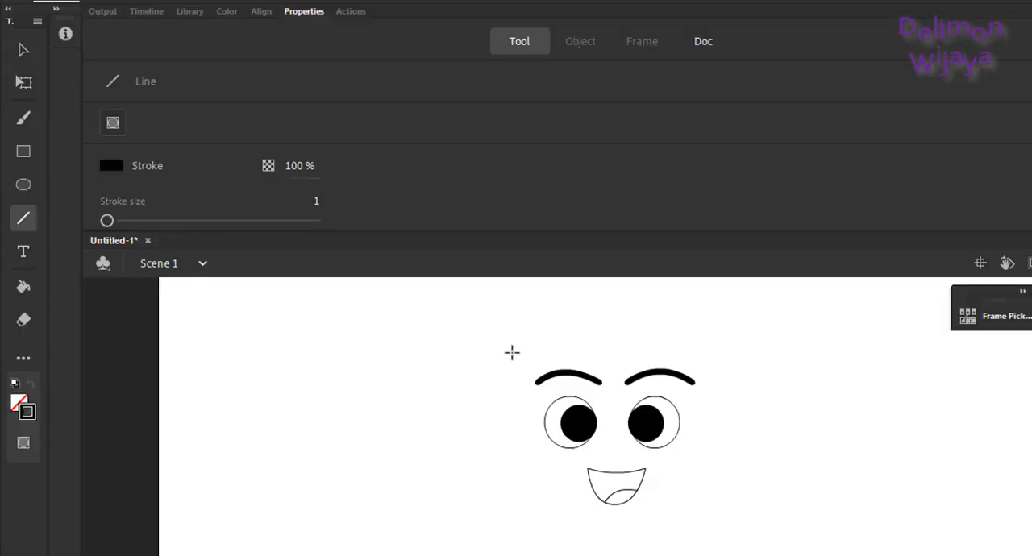
Step: Draw a closed face outline around the features with the Line tool and bend its sides and chin into smooth curves
mouse_move(513, 352)
mouse_down()
mouse_move(521, 461)
mouse_move(608, 543)
mouse_move(679, 495)
mouse_move(702, 492)
mouse_move(718, 340)
mouse_move(621, 320)
mouse_move(513, 349)
mouse_move(569, 348)
mouse_up()
key(v)
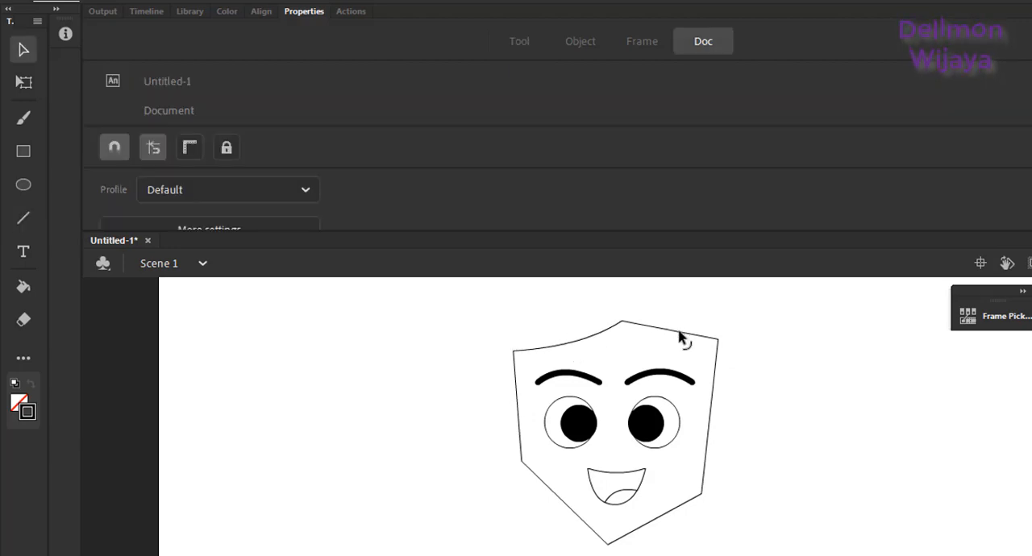
drag(621, 320, 674, 332)
drag(717, 413, 728, 417)
drag(684, 509, 674, 535)
drag(577, 524, 568, 545)
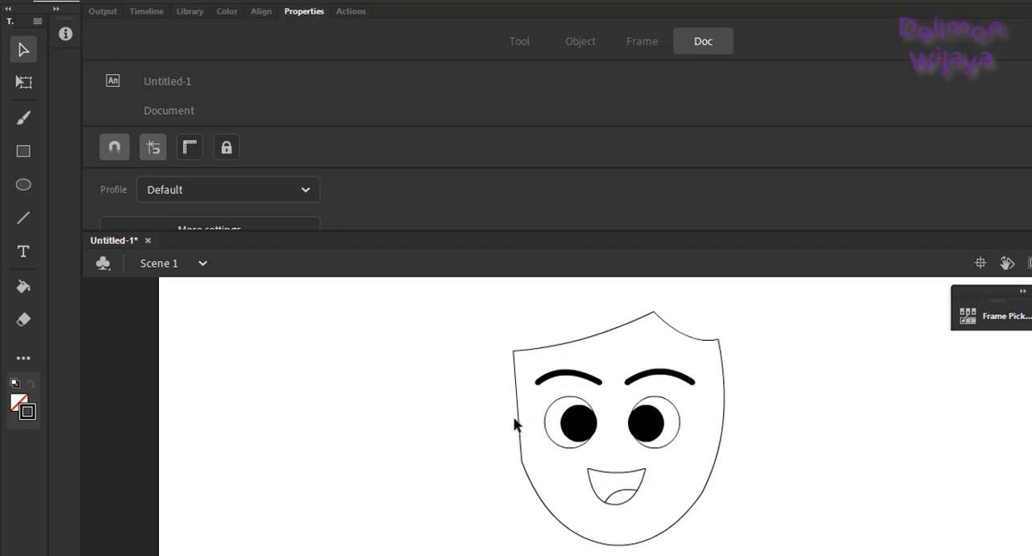
drag(513, 422, 511, 421)
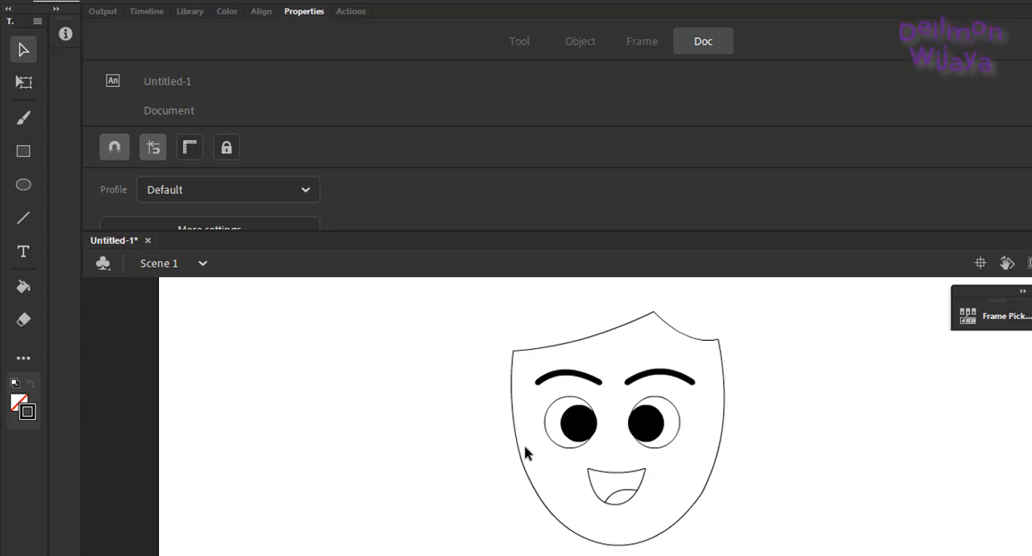
drag(521, 466, 524, 469)
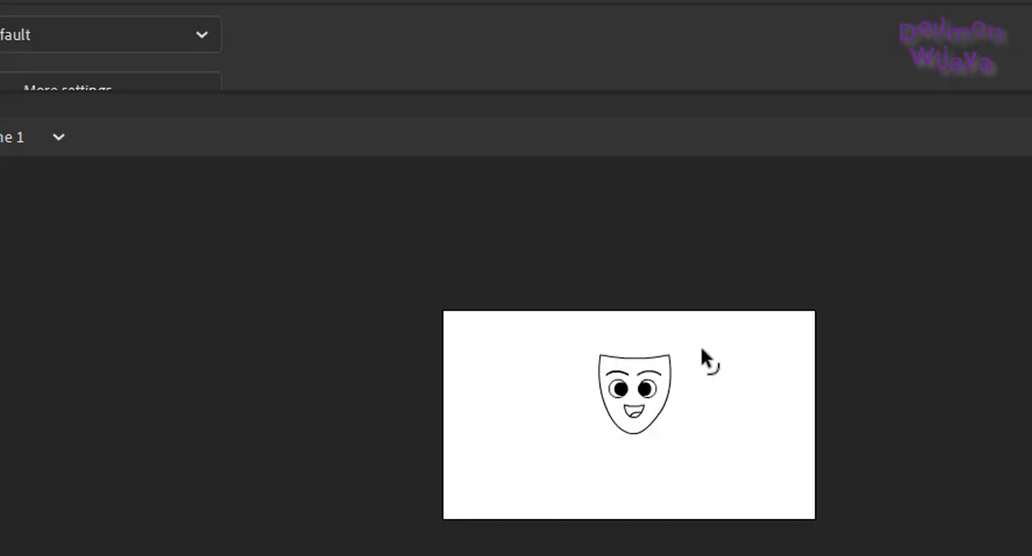
Step: Draw a headscarf outline around the face with the Line tool, flaring below the chin, and round its top, sides and lower edge
key(n)
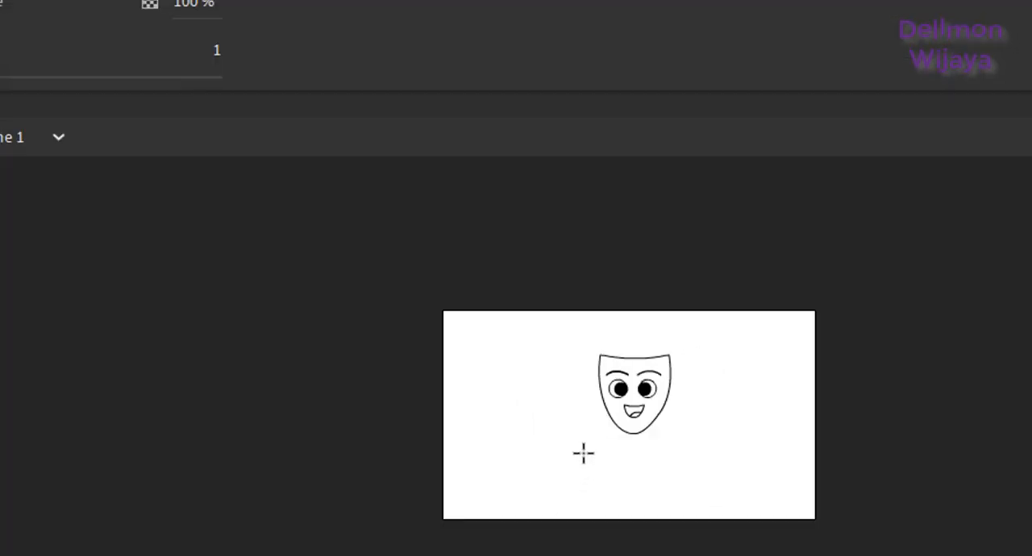
mouse_move(570, 449)
mouse_down()
mouse_move(585, 416)
mouse_move(585, 330)
mouse_move(644, 317)
mouse_move(695, 345)
mouse_move(700, 378)
mouse_move(693, 410)
mouse_move(682, 414)
mouse_move(704, 456)
mouse_move(568, 449)
mouse_up()
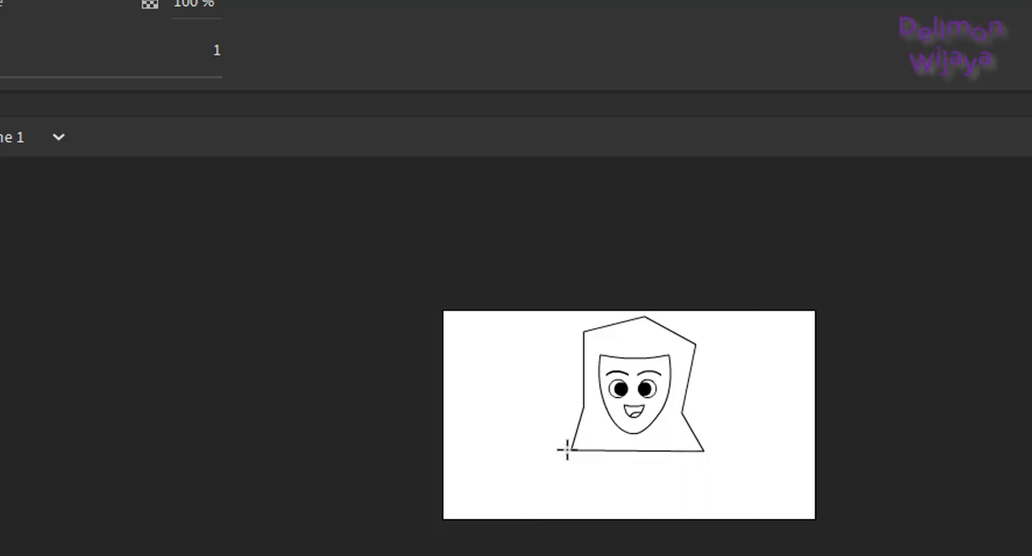
key(v)
drag(664, 335, 673, 330)
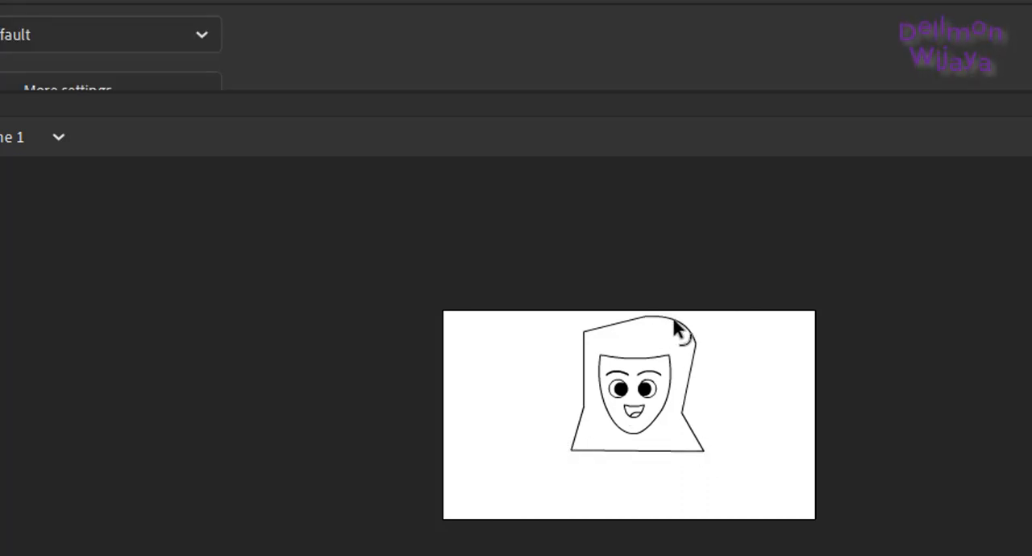
click(611, 315)
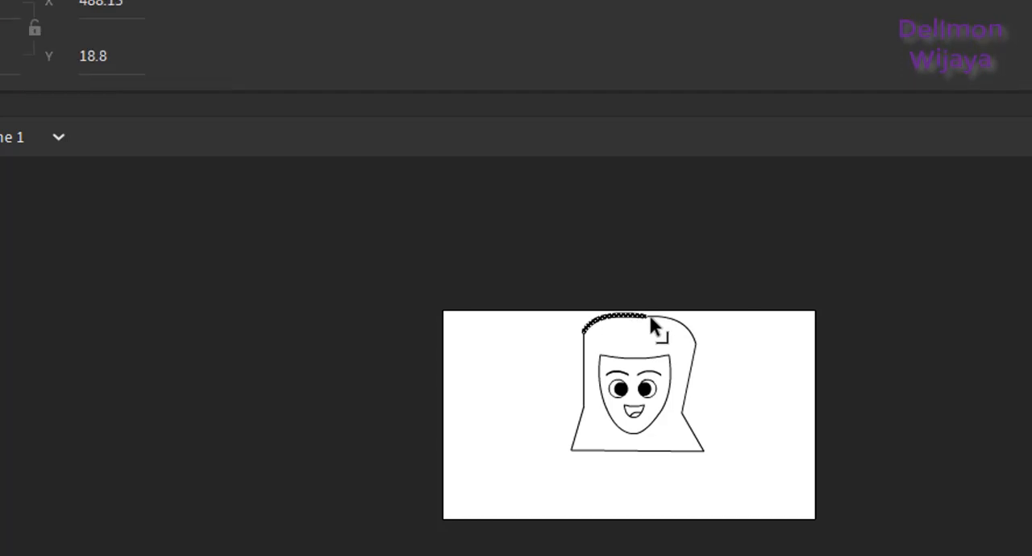
click(643, 336)
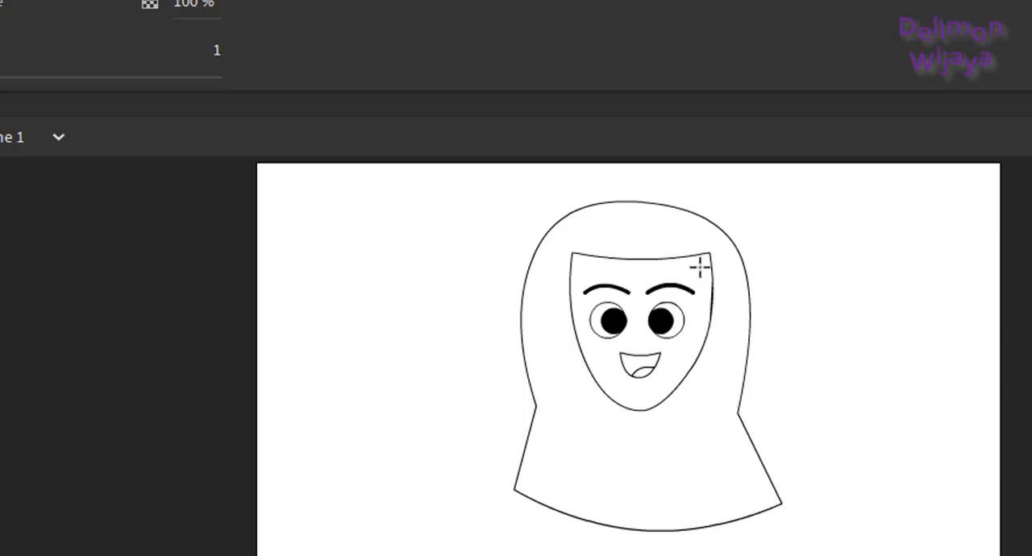
Step: Cut off both upper corners of the face outline with diagonal lines and delete the outer corner segments
drag(683, 258, 712, 300)
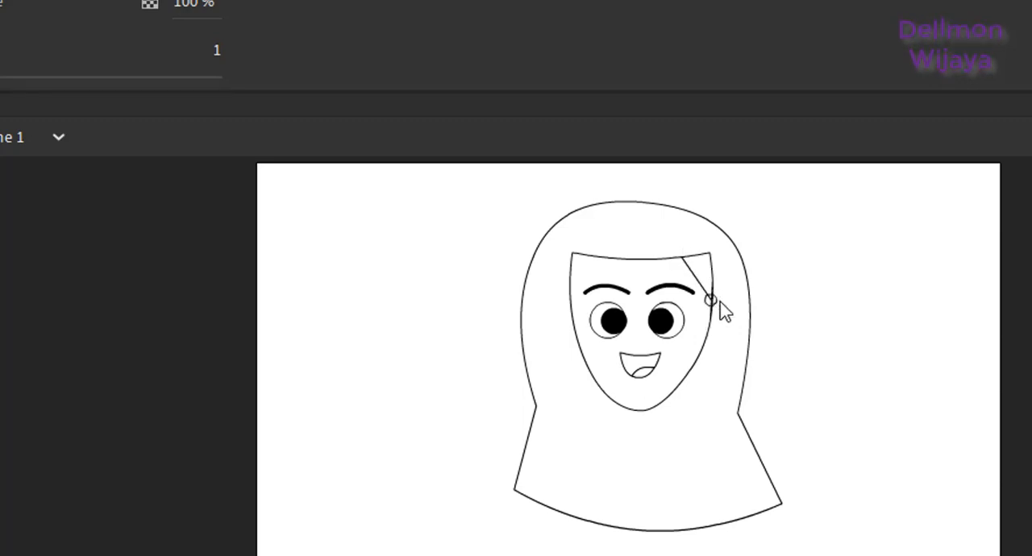
drag(599, 258, 570, 306)
key(v)
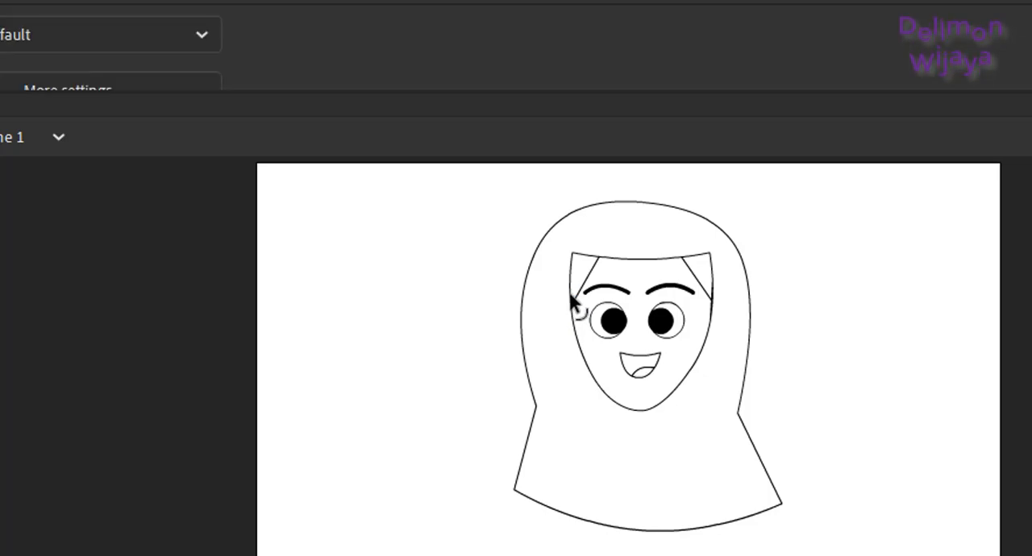
click(572, 293)
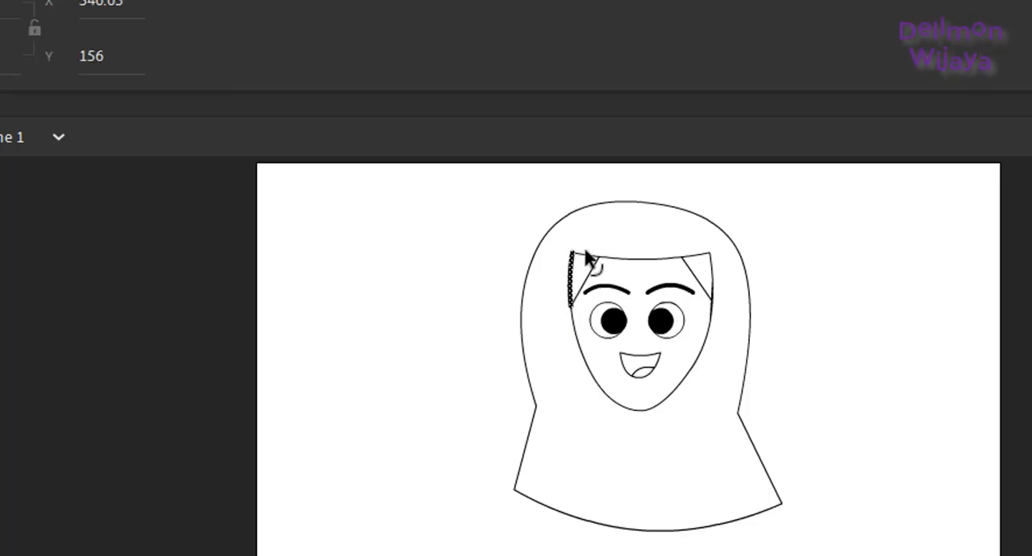
shift+click(700, 256)
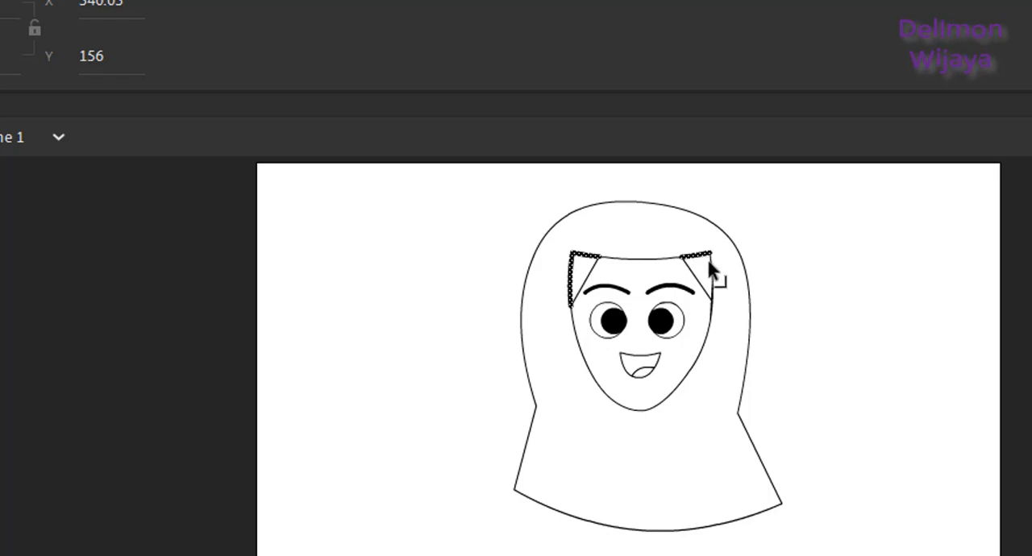
key(Delete)
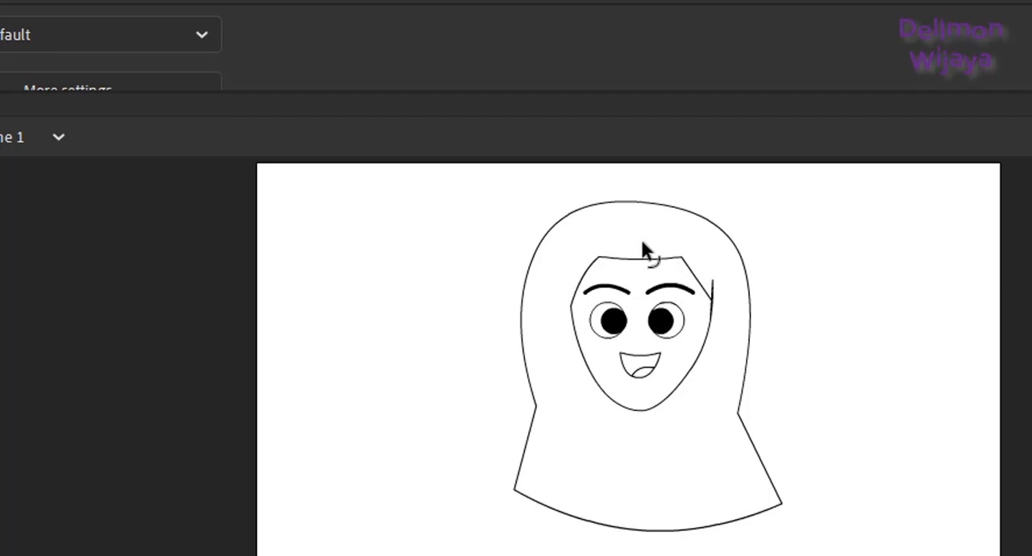
Step: Bend the face's top edge upward into a rounded arch and draw a short slanted line outward from the left temple
drag(645, 253, 643, 231)
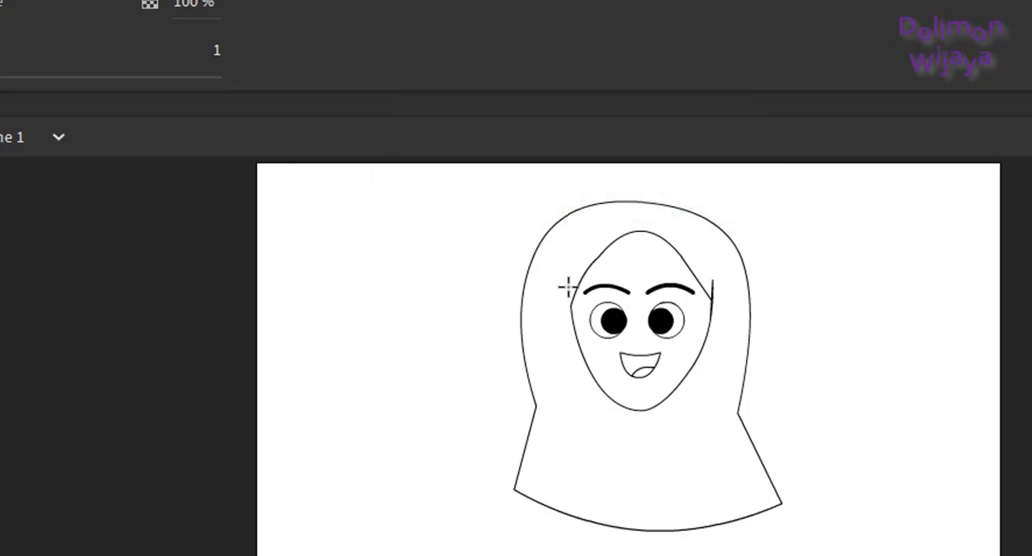
drag(562, 291, 571, 308)
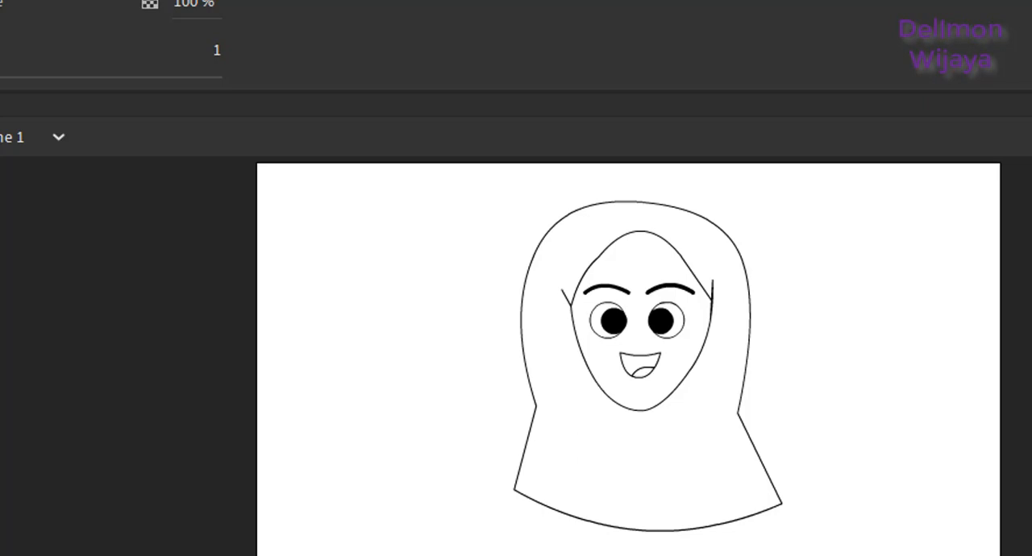
Step: Narrow both eyes together into upright ovals with Free Transform and move them up closer to the eyebrows
scroll(628, 344, down, 2)
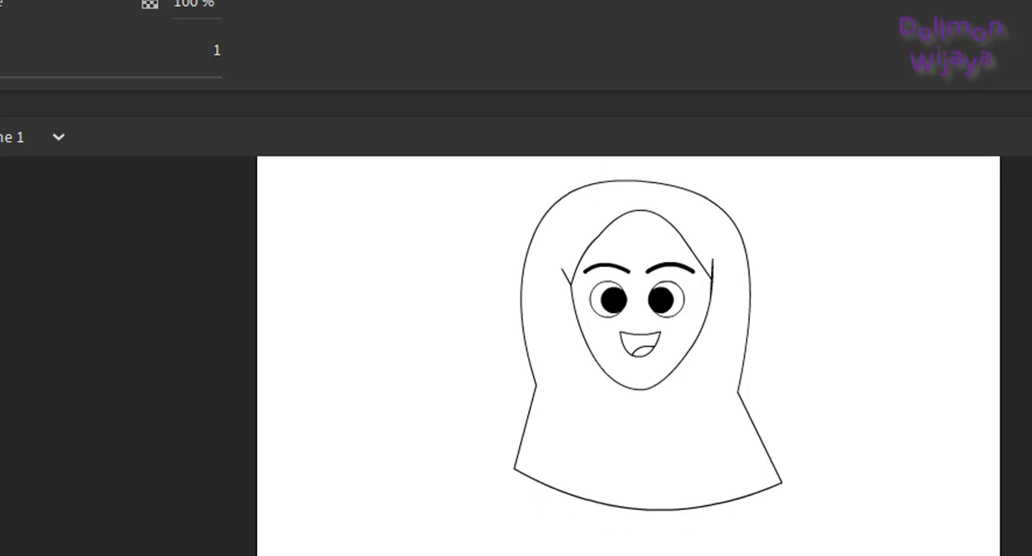
scroll(628, 341, up, 1)
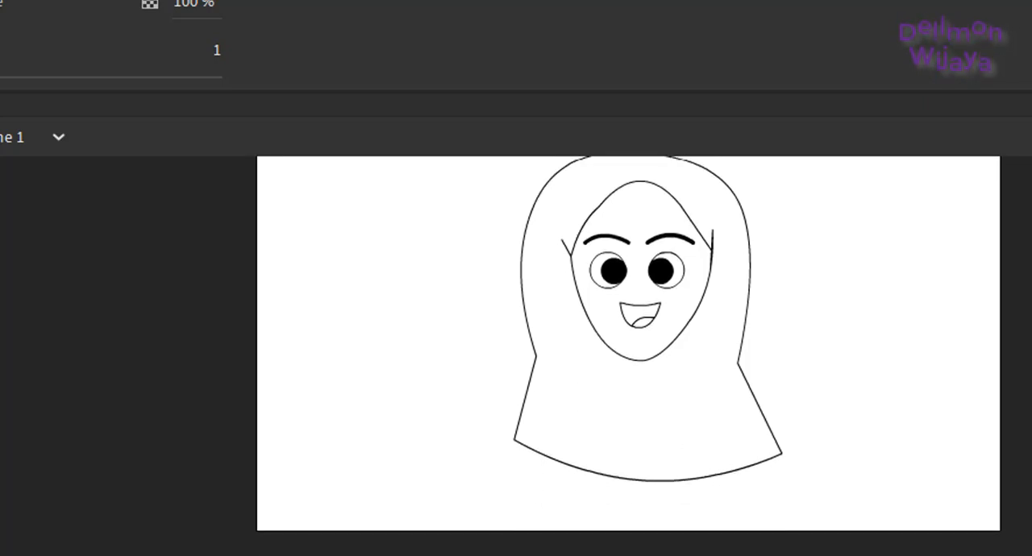
key(v)
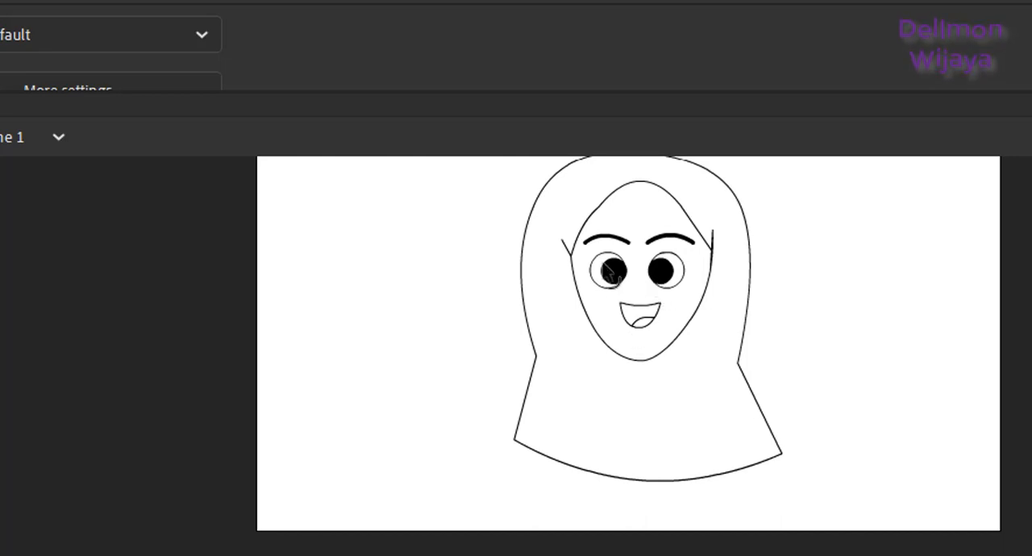
mouse_move(582, 256)
mouse_down()
mouse_move(663, 288)
mouse_move(689, 281)
mouse_up()
drag(583, 256, 698, 293)
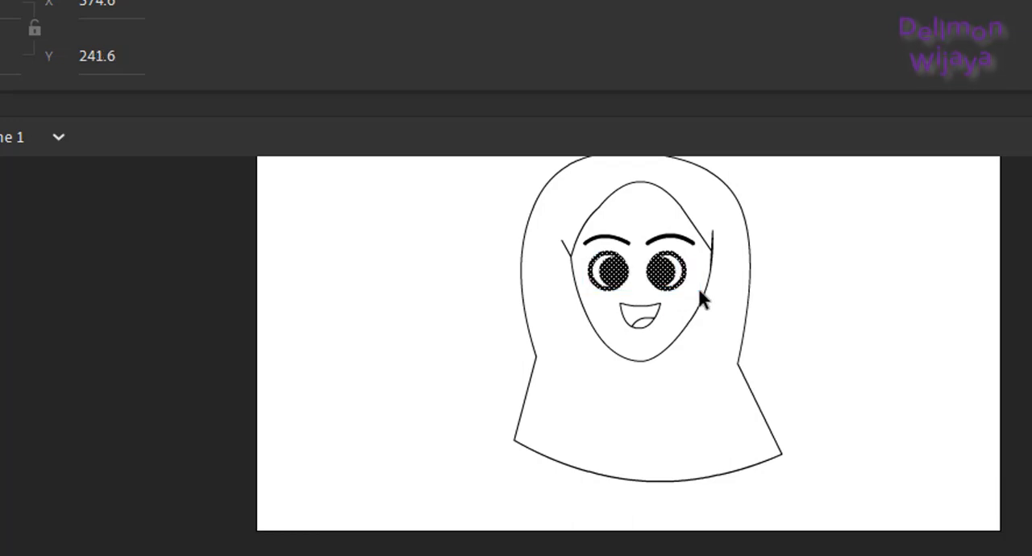
key(ctrl+equal)
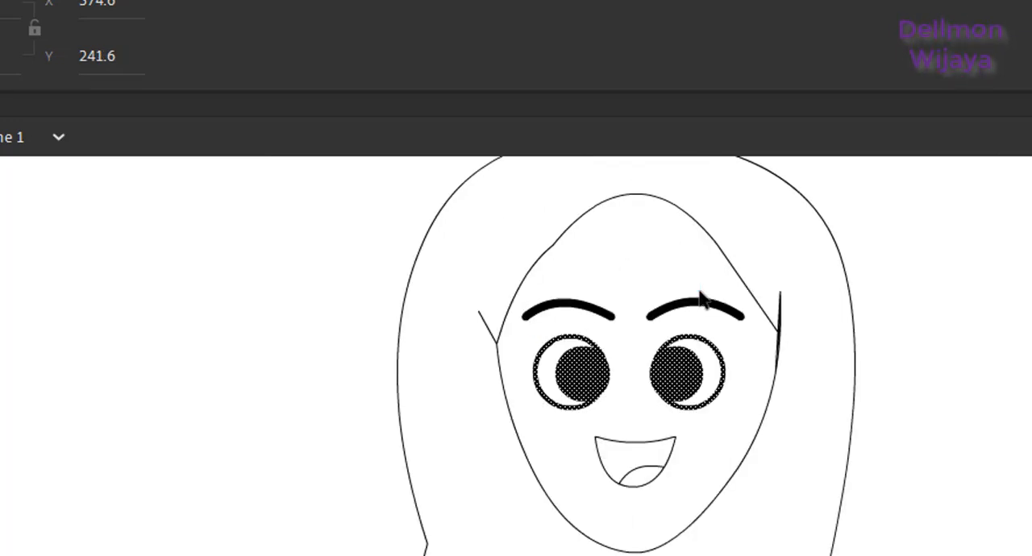
key(q)
mouse_move(721, 334)
mouse_down()
mouse_move(712, 351)
mouse_move(704, 335)
mouse_up()
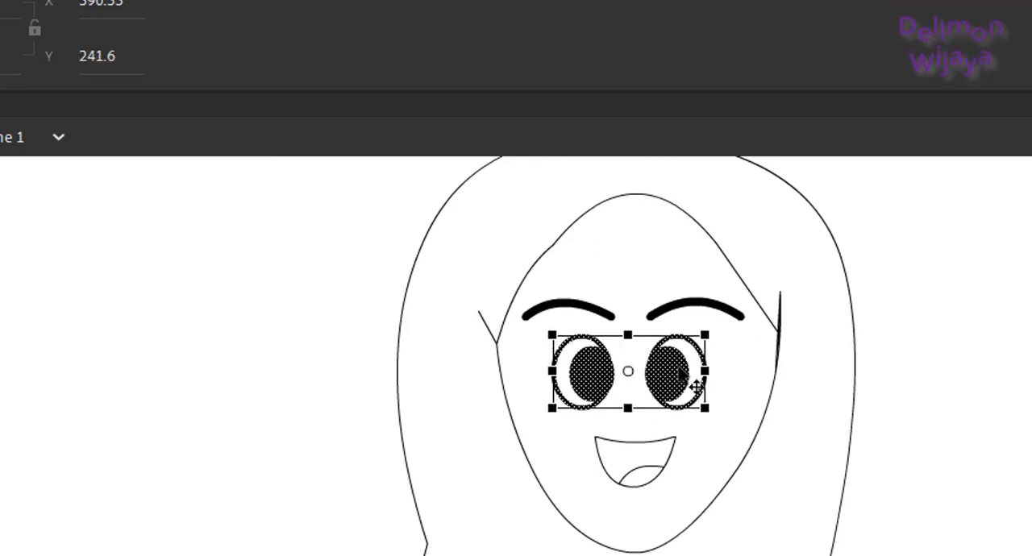
drag(678, 369, 684, 357)
click(920, 313)
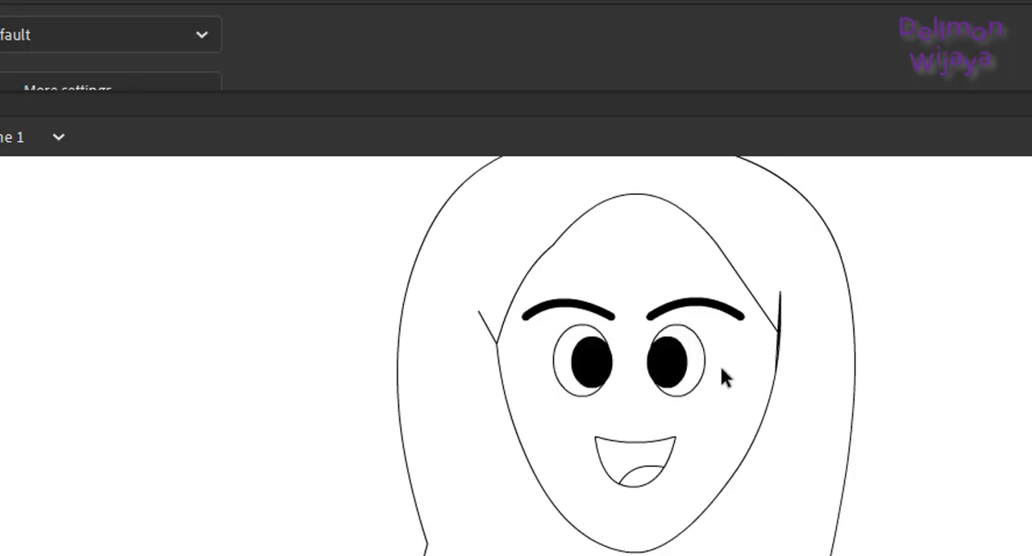
Step: Select both eyebrows and narrow them together about their centre to match the width of the eyes
click(699, 309)
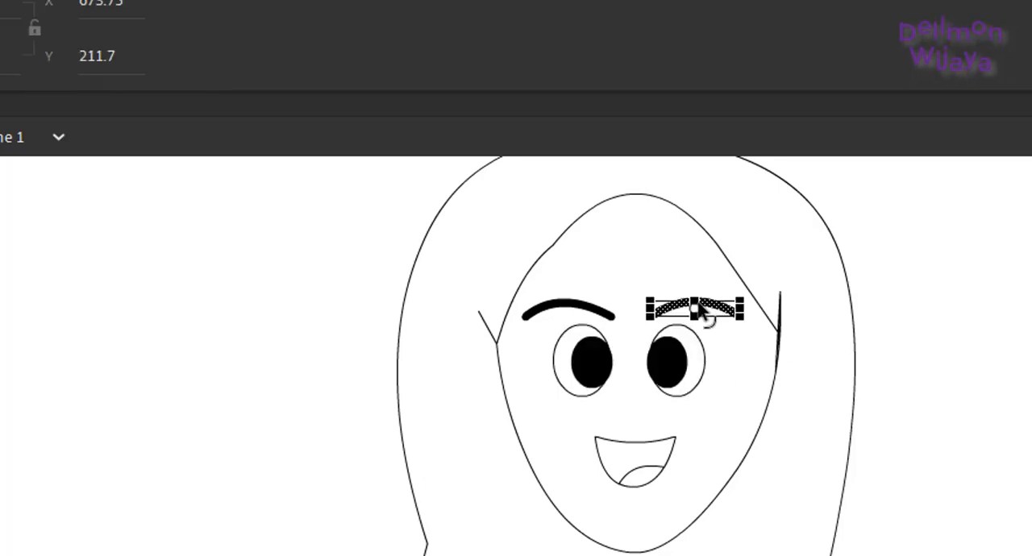
shift+click(591, 310)
drag(526, 311, 549, 310)
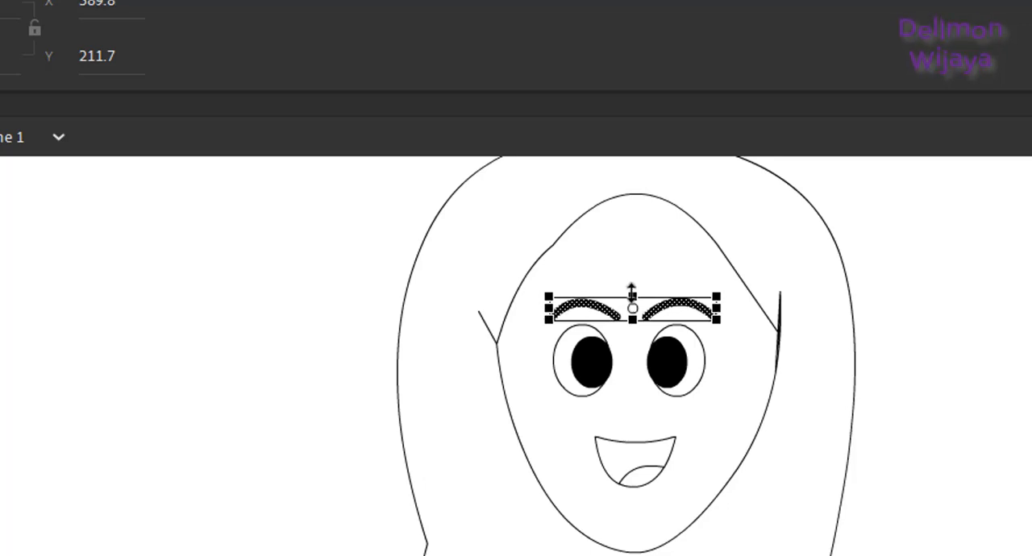
Step: Flatten both eyebrows slightly with Free Transform and nudge them together 4 px up, away from the eyes
mouse_move(631, 290)
mouse_down()
mouse_move(631, 303)
mouse_move(631, 292)
mouse_up()
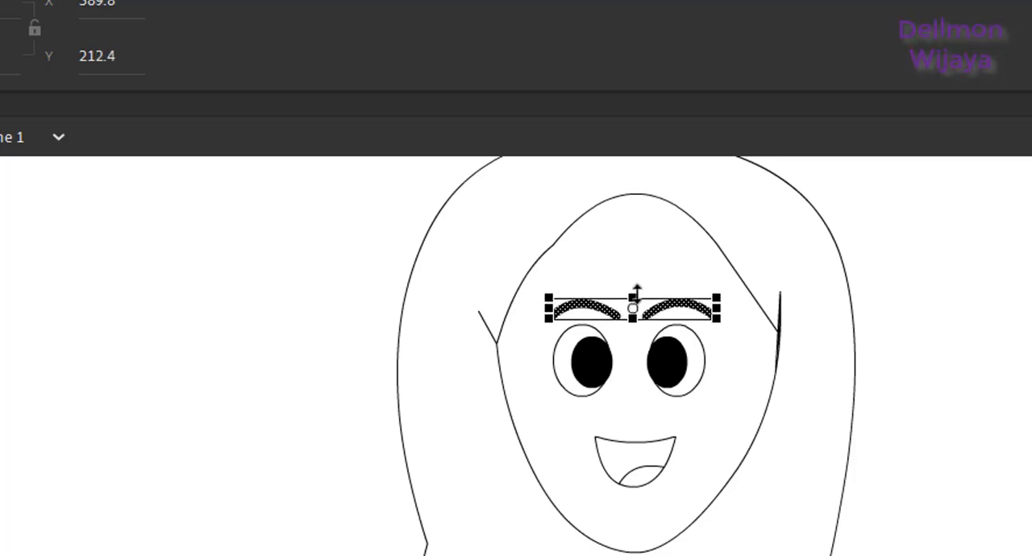
click(927, 310)
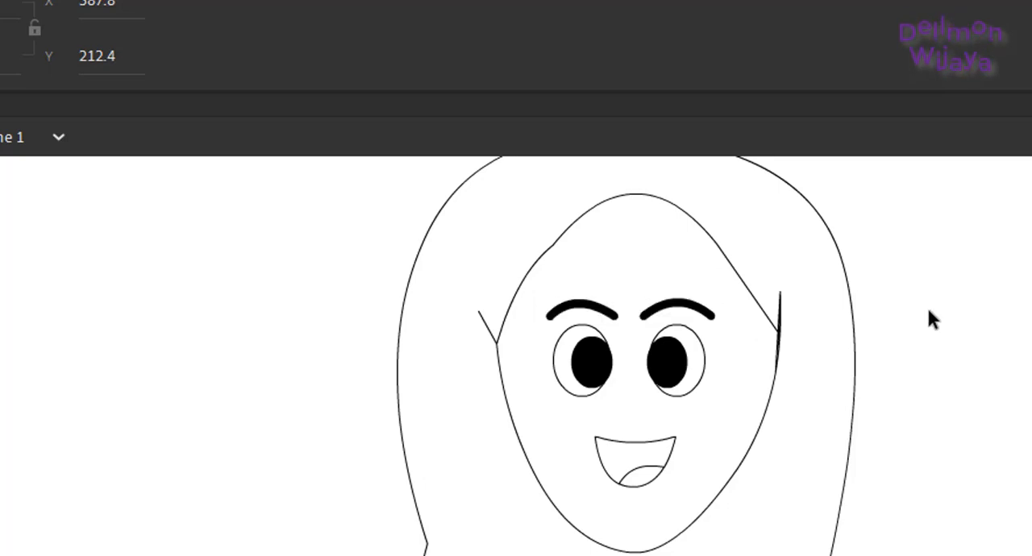
click(677, 310)
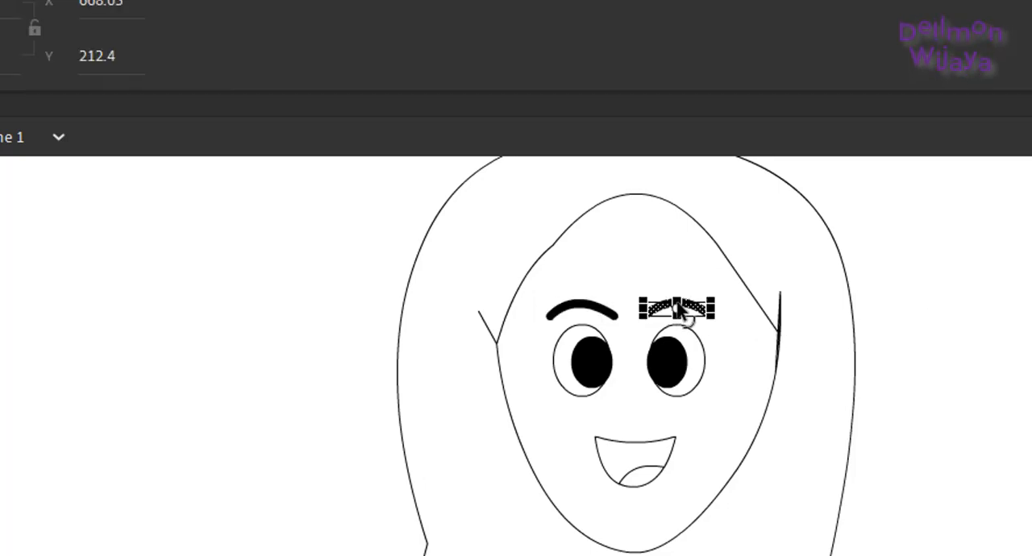
shift+click(586, 310)
key(Up)
key(Up)
key(Up)
key(Up)
key(Up)
key(Down)
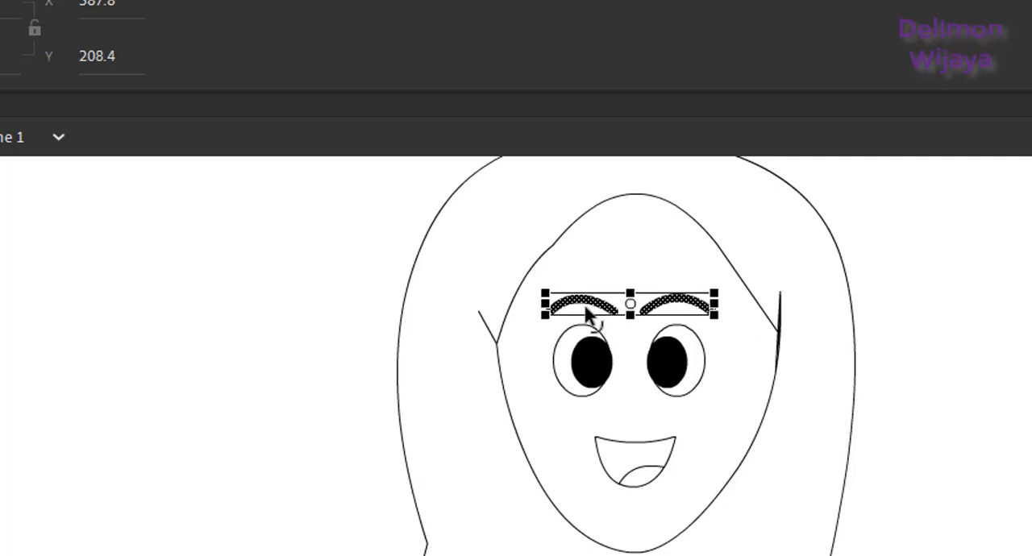
click(956, 259)
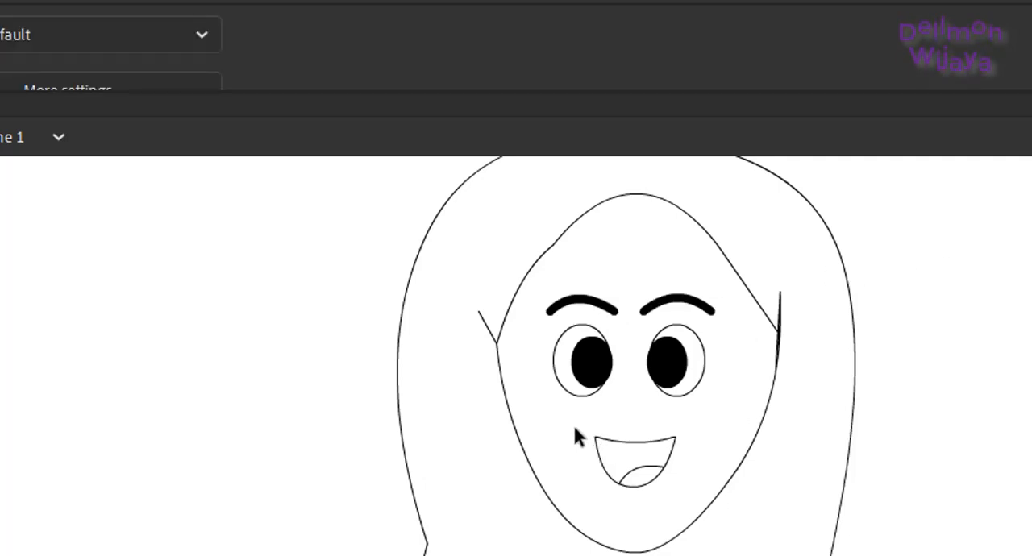
Step: Select the whole mouth and move it slightly down toward the chin to make room for a nose
drag(575, 427, 698, 492)
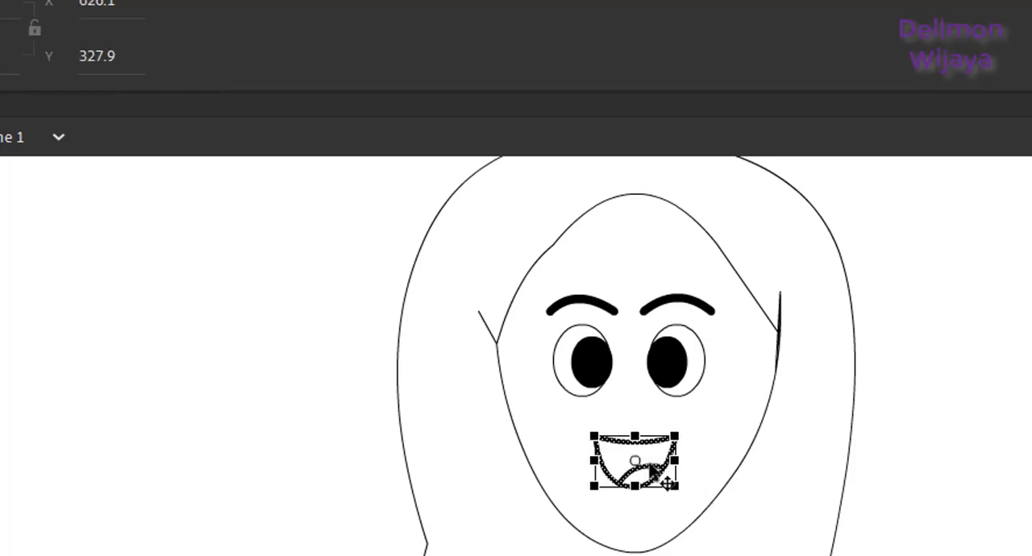
drag(649, 465, 653, 481)
click(943, 421)
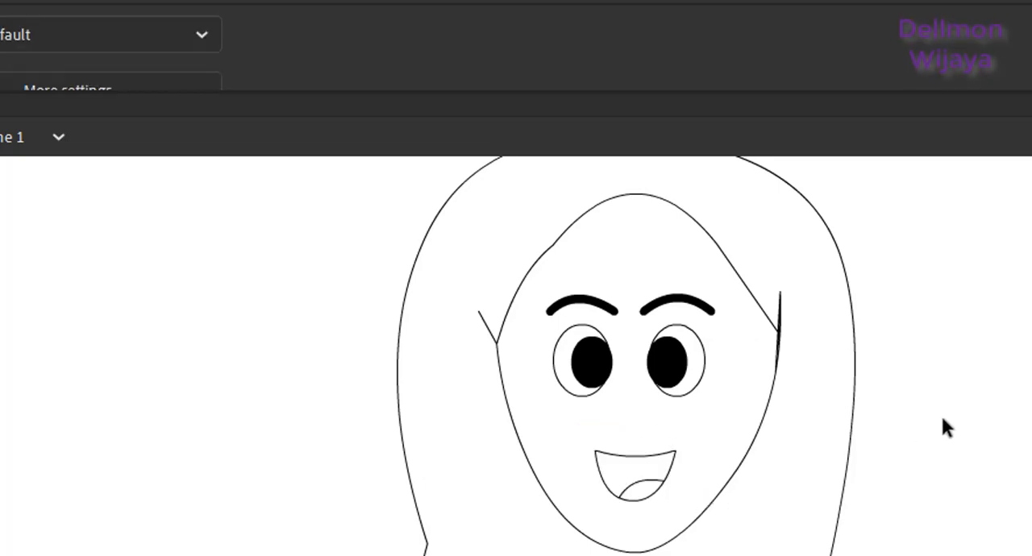
Step: Draw a small L-shaped nose from two lines between the eyes and mouth and bend both lines into soft curves
key(n)
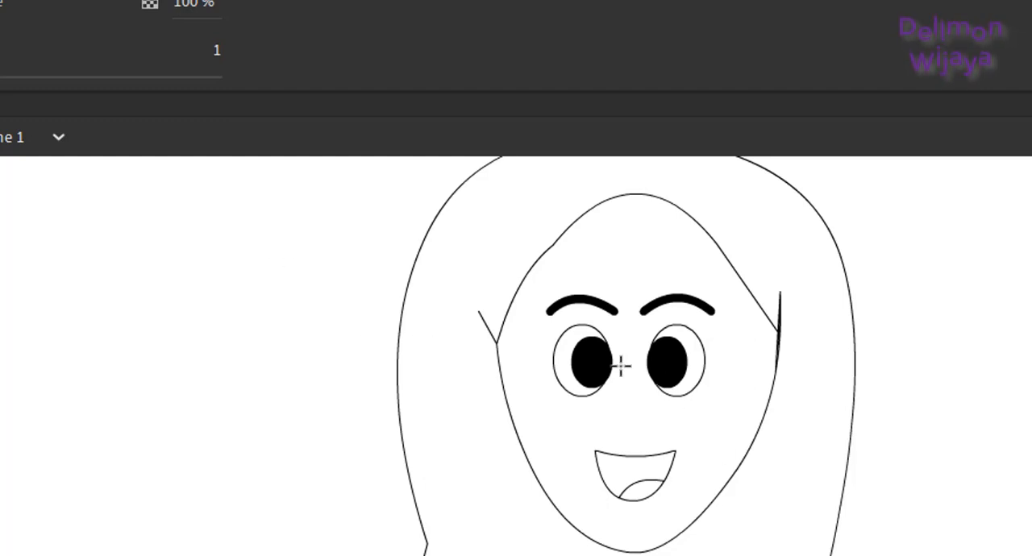
mouse_move(627, 376)
mouse_down()
mouse_move(612, 401)
mouse_move(635, 419)
mouse_move(635, 404)
mouse_up()
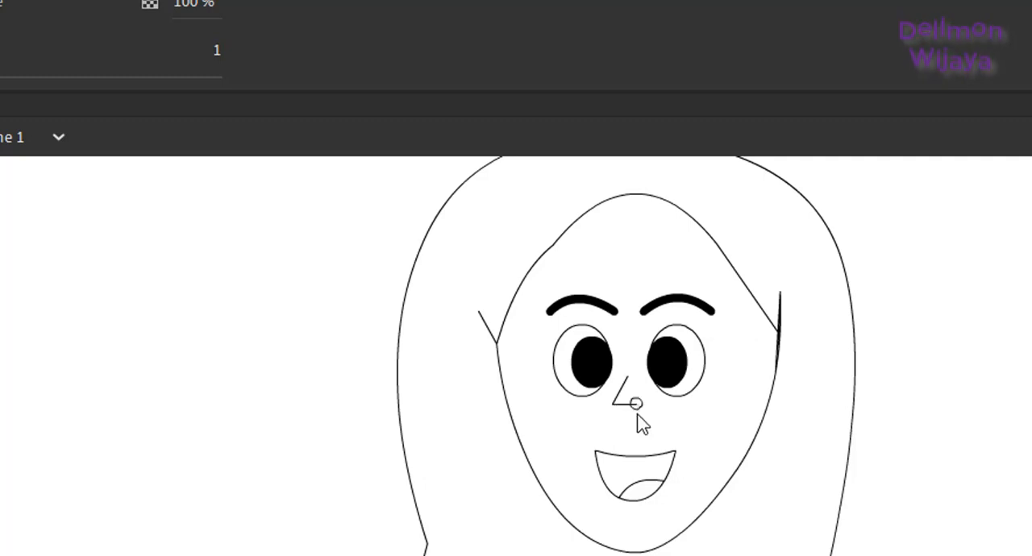
key(v)
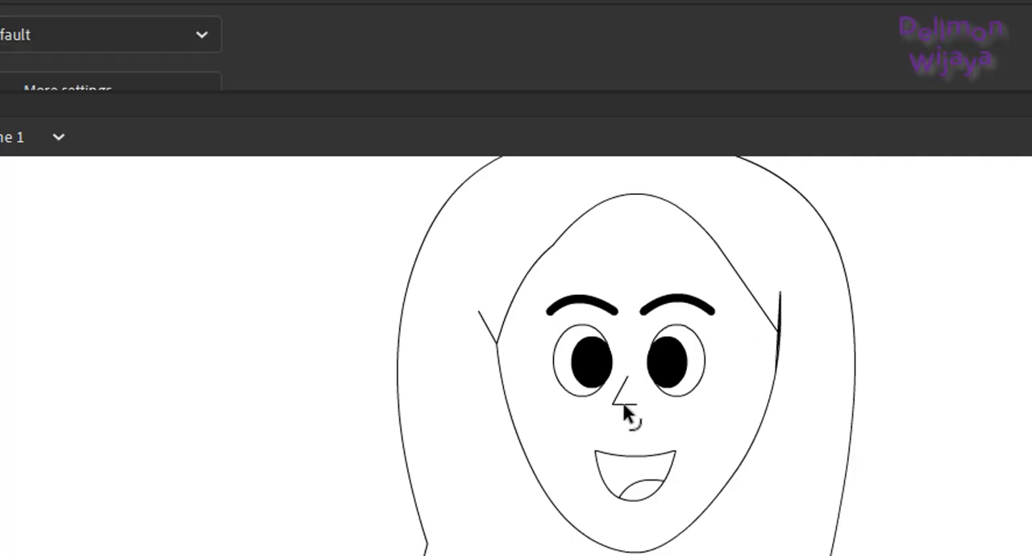
mouse_move(621, 396)
mouse_down()
mouse_move(611, 391)
mouse_move(612, 407)
mouse_up()
key(ctrl+z)
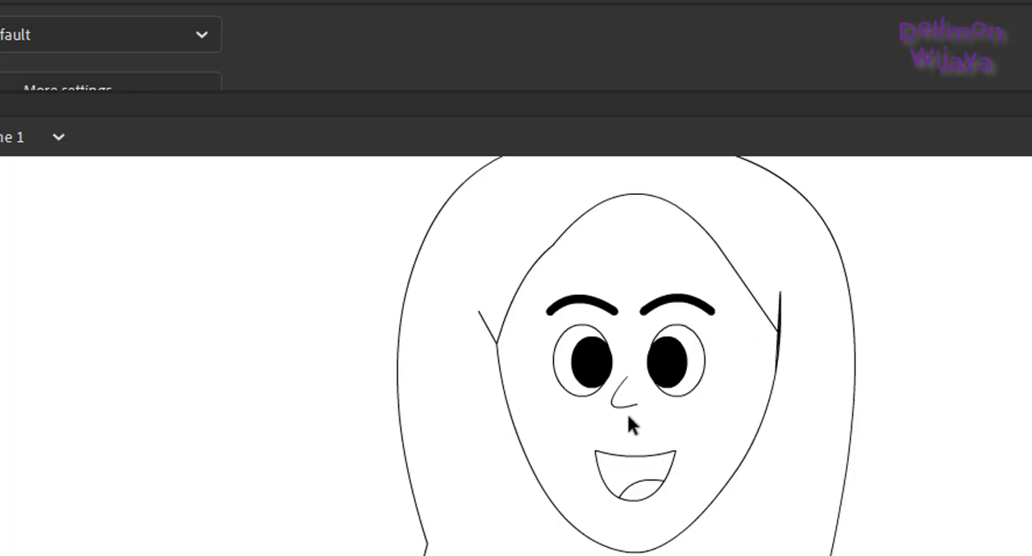
drag(626, 407, 626, 413)
click(927, 354)
Step: Select both eyes together with the eyebrows and convert them to a Graphic symbol named mata
key(ctrl+minus)
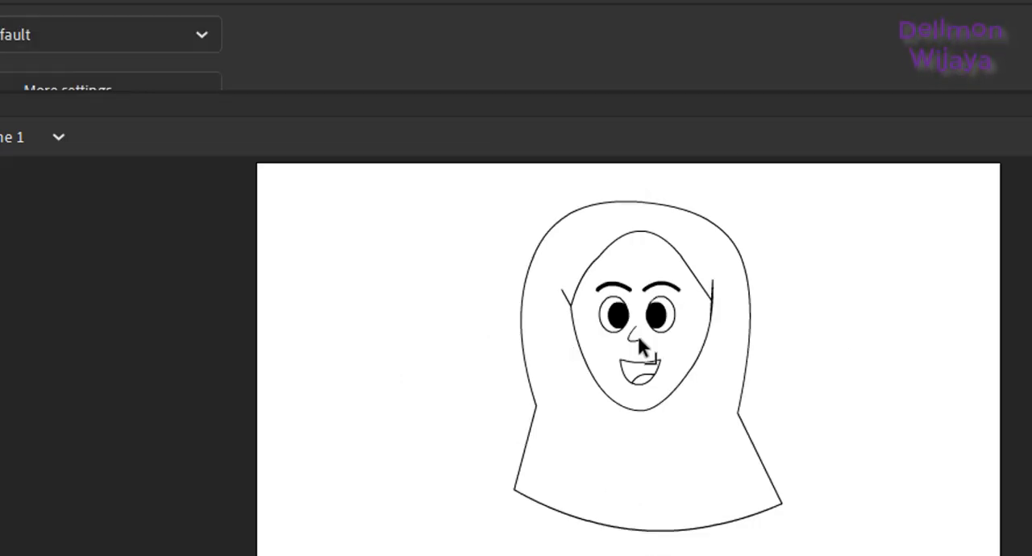
drag(698, 333, 589, 286)
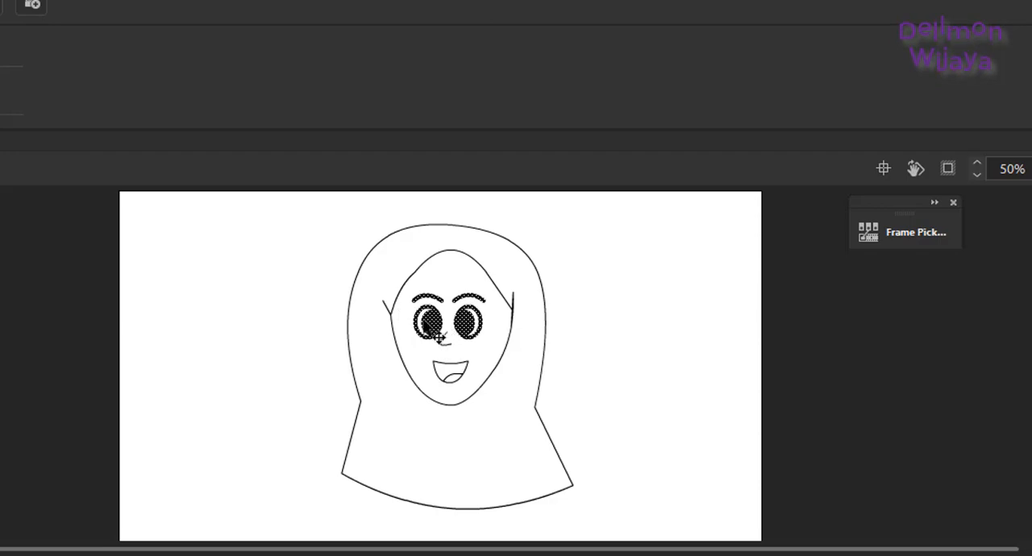
right_click(470, 328)
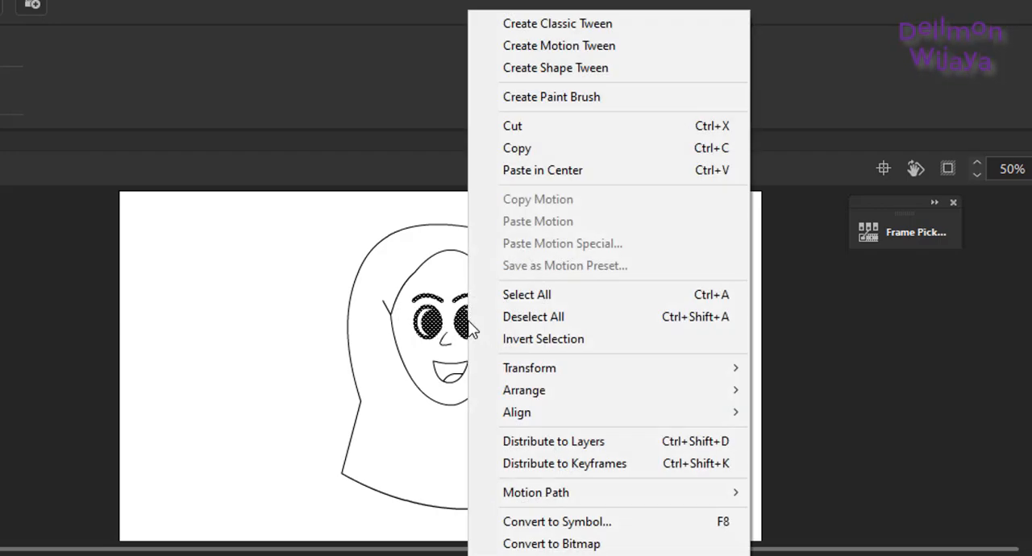
click(538, 522)
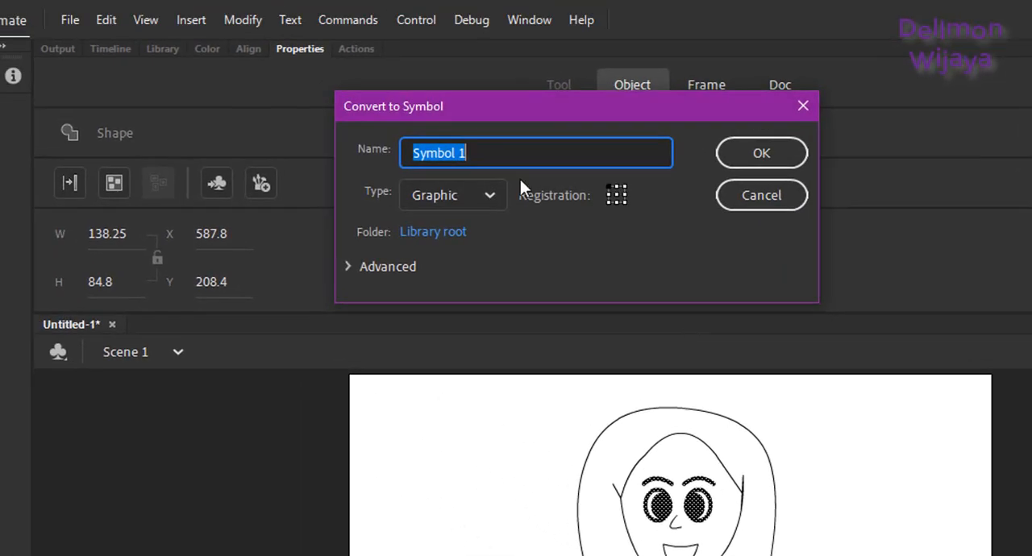
text(mata)
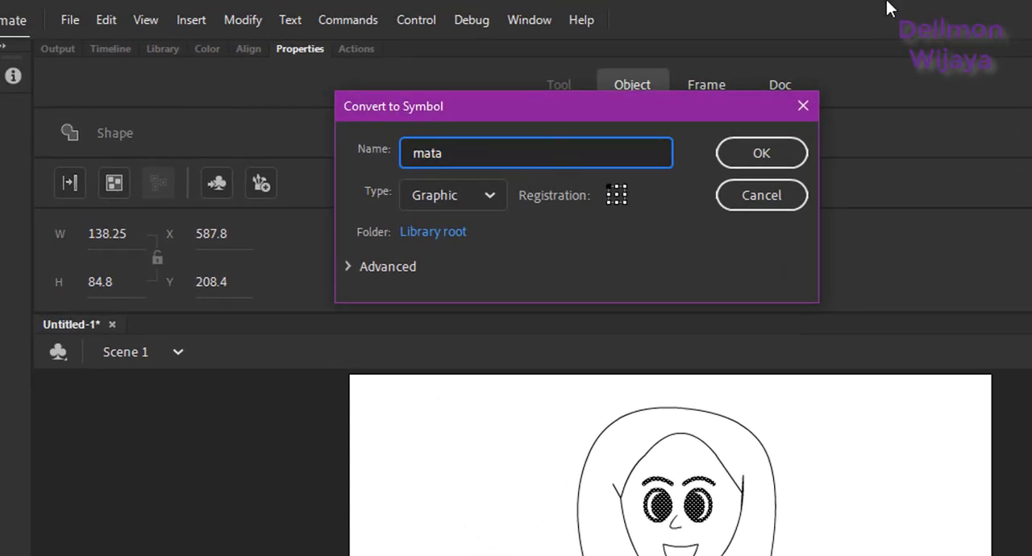
click(761, 155)
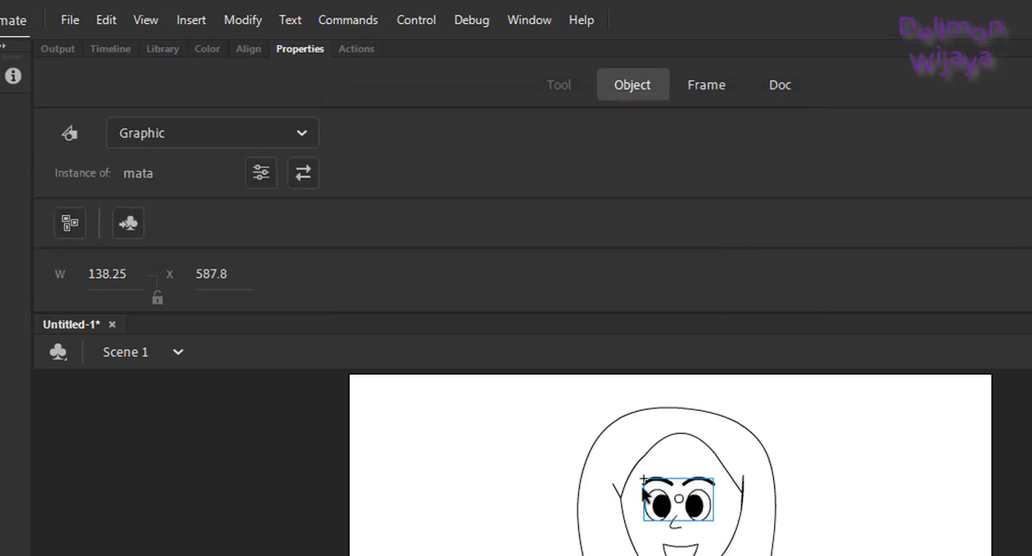
Step: Open the mata symbol for editing and rename its Layer_1 to mata in the timeline
double_click(698, 509)
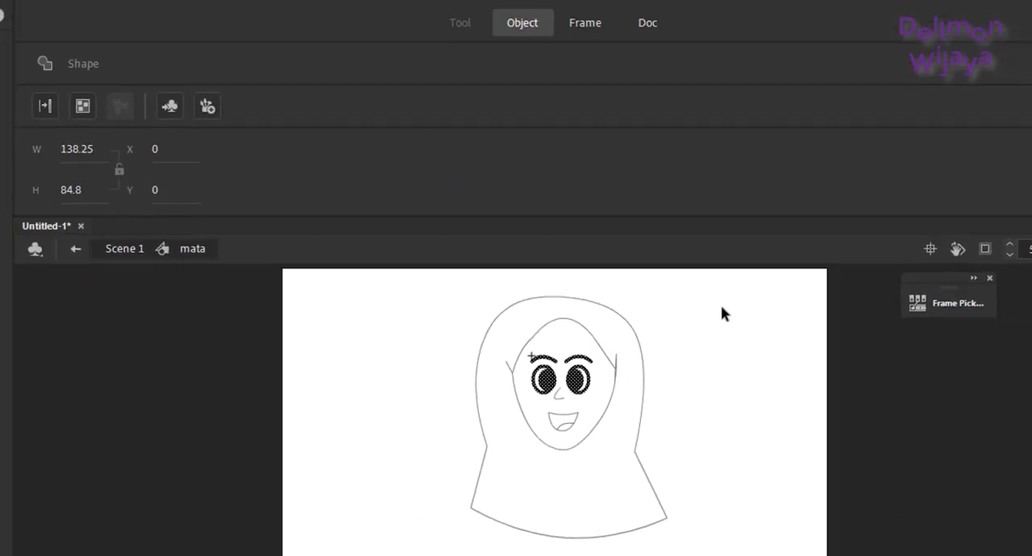
double_click(731, 315)
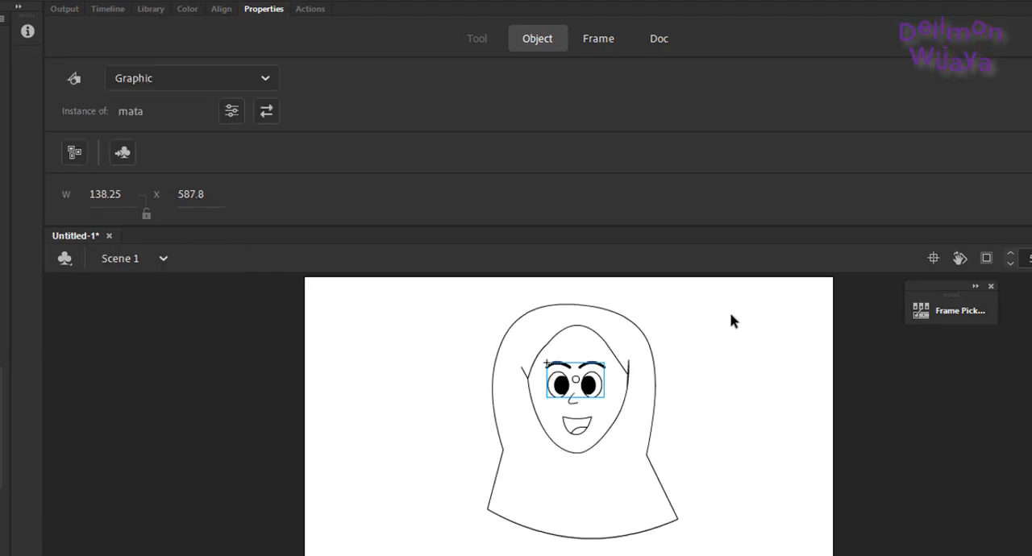
click(107, 9)
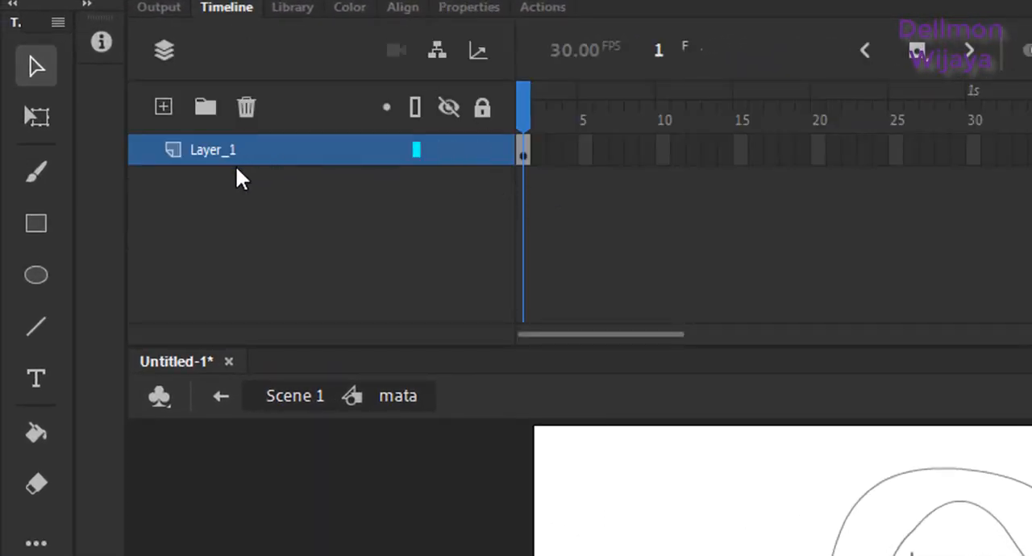
double_click(211, 150)
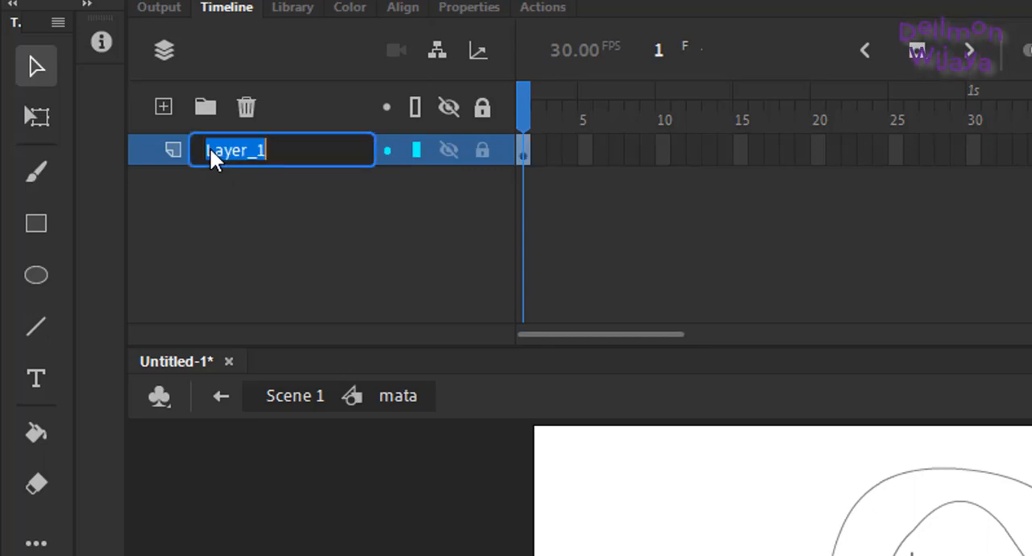
text(mata)
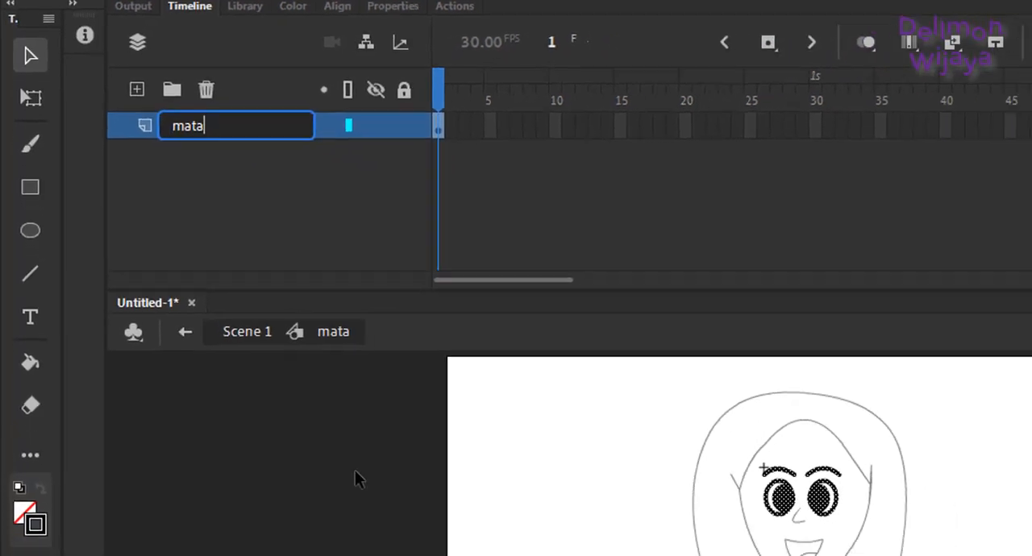
key(Return)
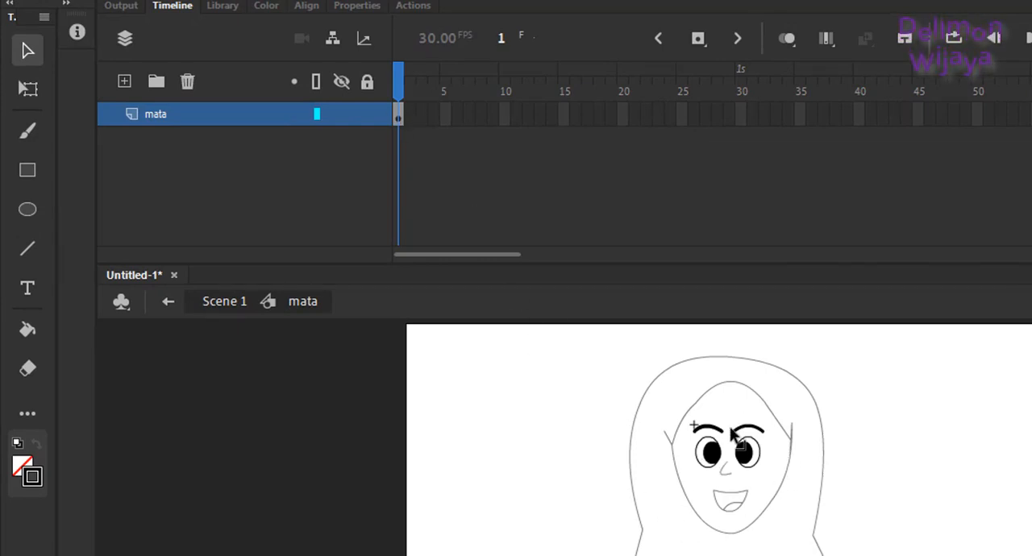
Step: Insert a keyframe at frame 2 of the mata layer and shift the right-hand eye's pupil to the outer side of the eye
right_click(413, 117)
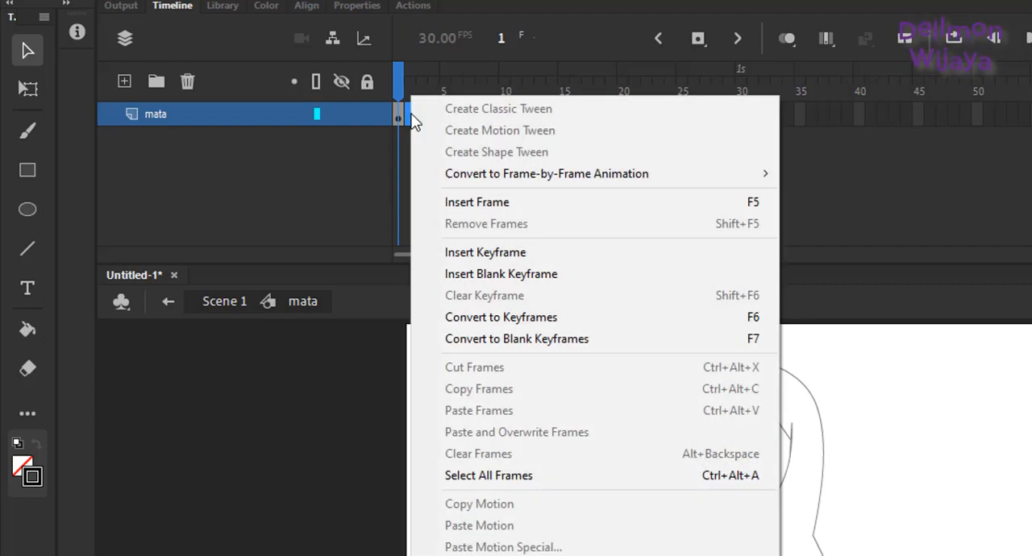
click(505, 253)
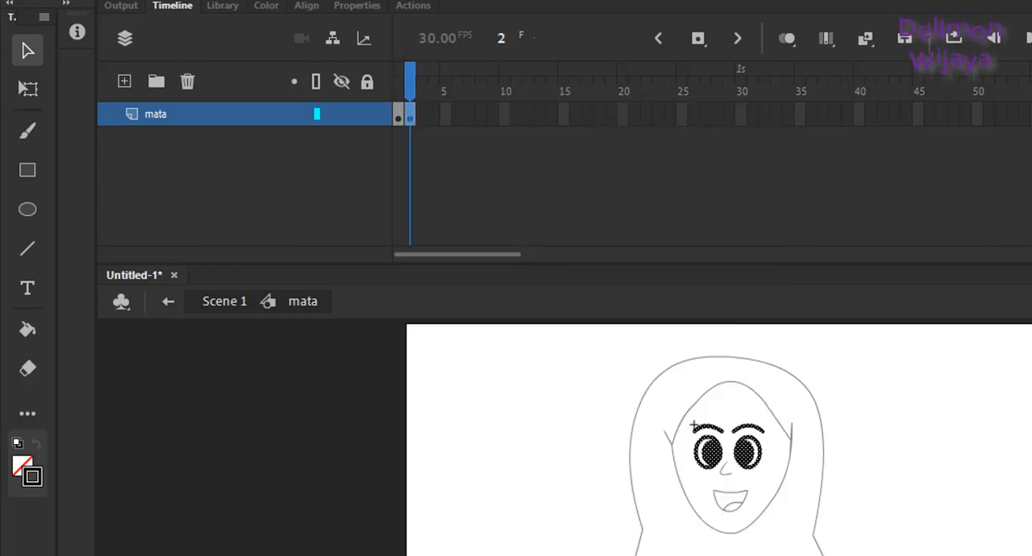
key(ctrl+equal)
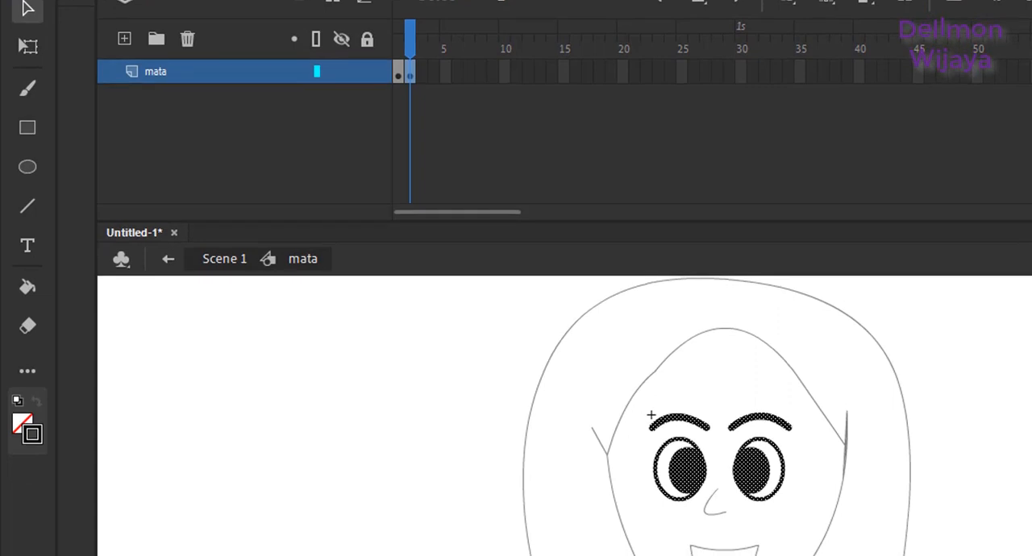
key(ctrl+equal)
click(945, 457)
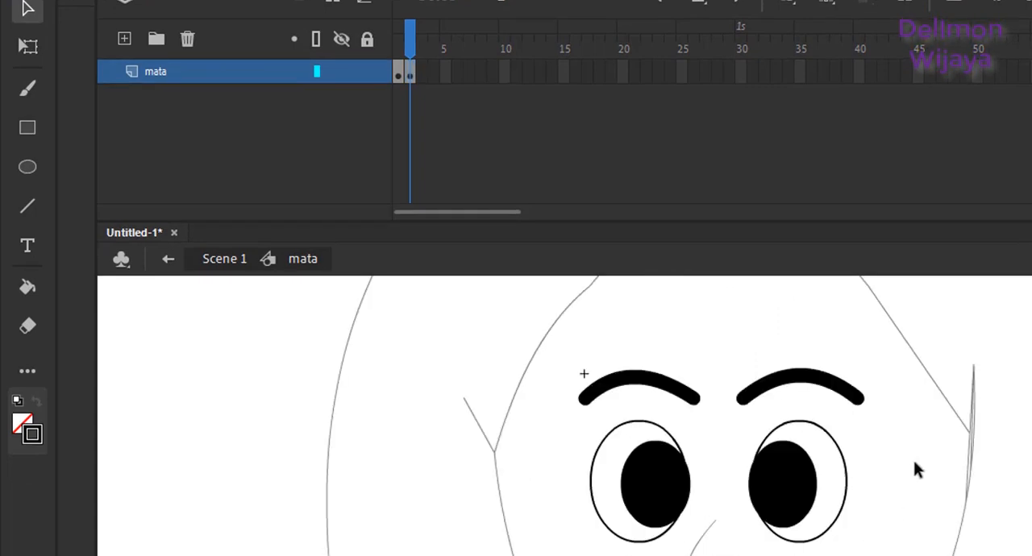
click(787, 487)
key(Right)
key(Right)
key(Right)
key(Right)
key(Right)
key(Right)
key(Right)
key(Right)
key(Right)
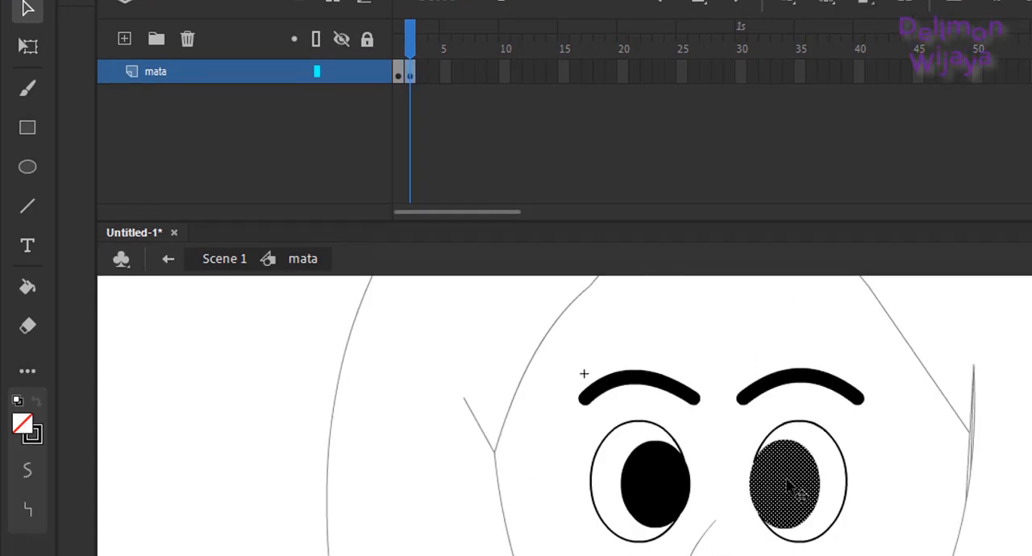
key(Right)
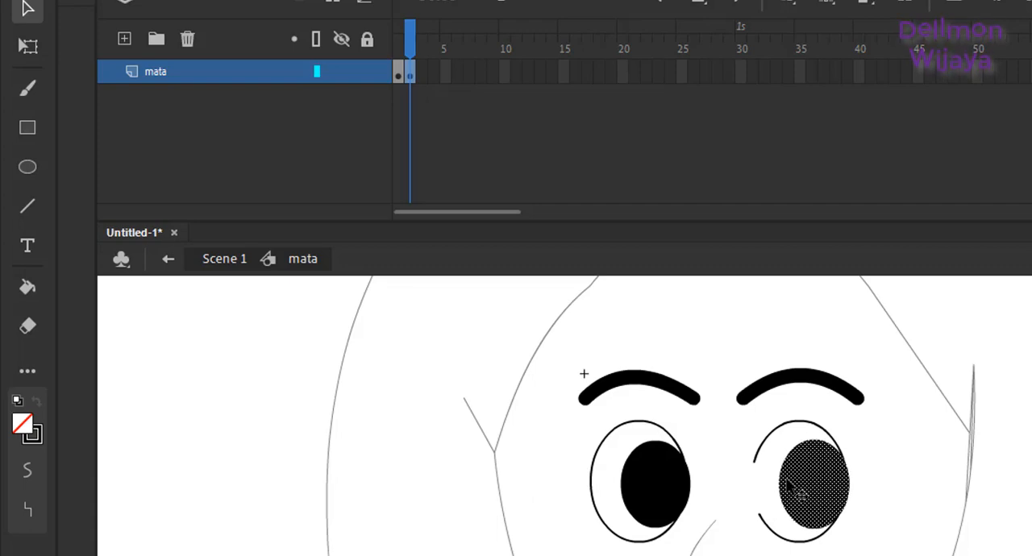
click(932, 456)
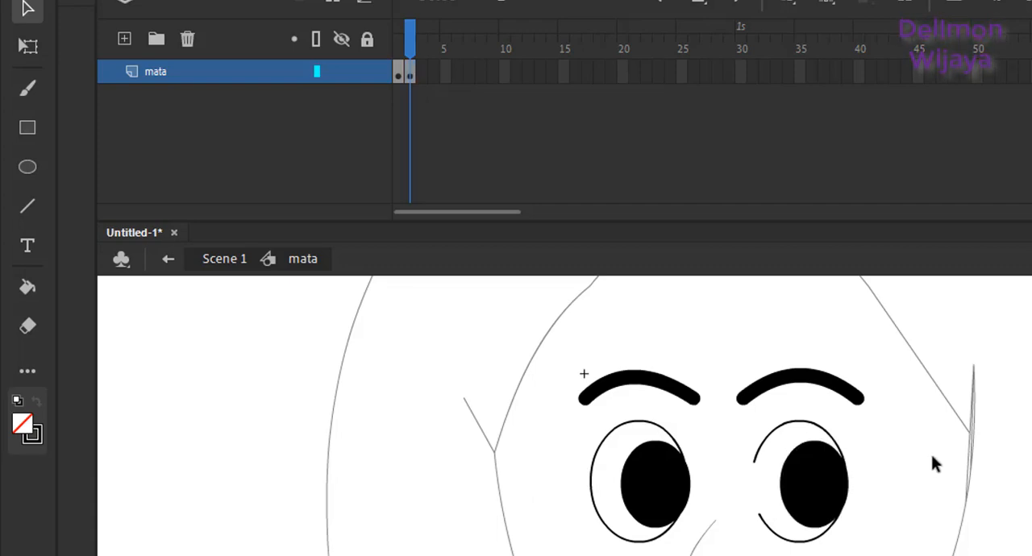
Step: Close the gap in the right-hand eye's outline and bend the repaired segments into a smooth oval
mouse_move(756, 466)
mouse_down()
mouse_move(762, 521)
mouse_move(762, 491)
mouse_move(746, 502)
mouse_move(755, 519)
mouse_move(771, 447)
mouse_up()
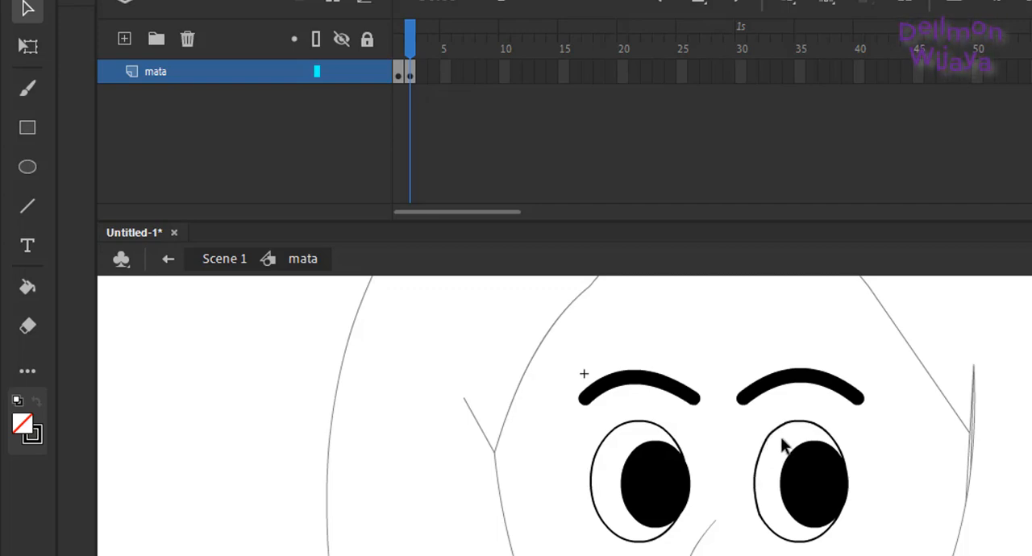
drag(777, 425, 772, 429)
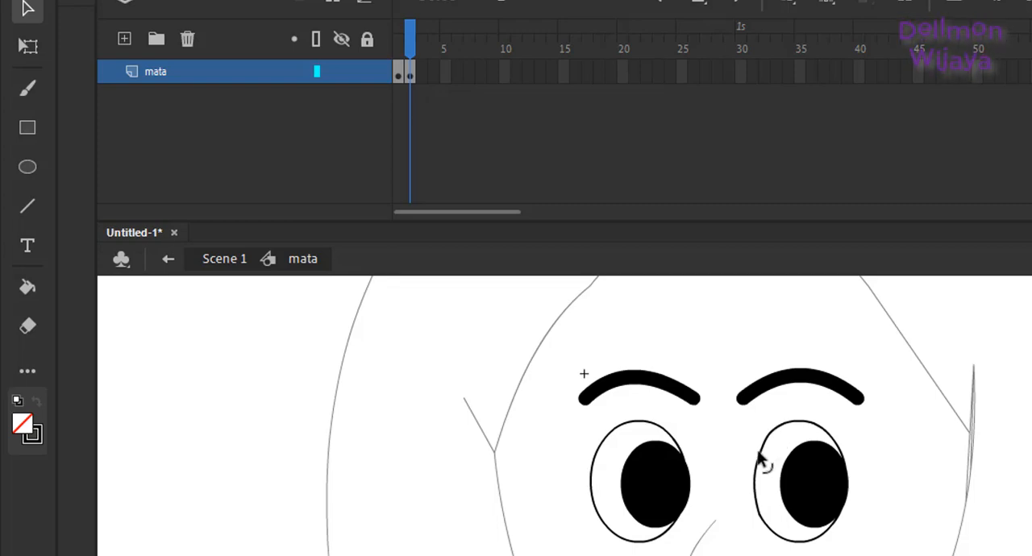
drag(759, 454, 759, 457)
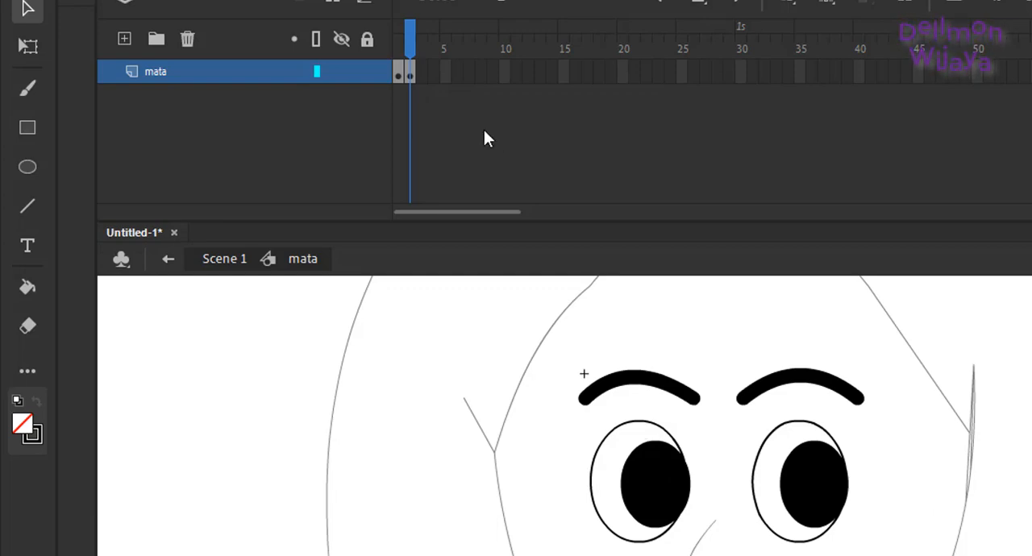
Step: Insert a keyframe at frame 3 of the mata layer
right_click(424, 73)
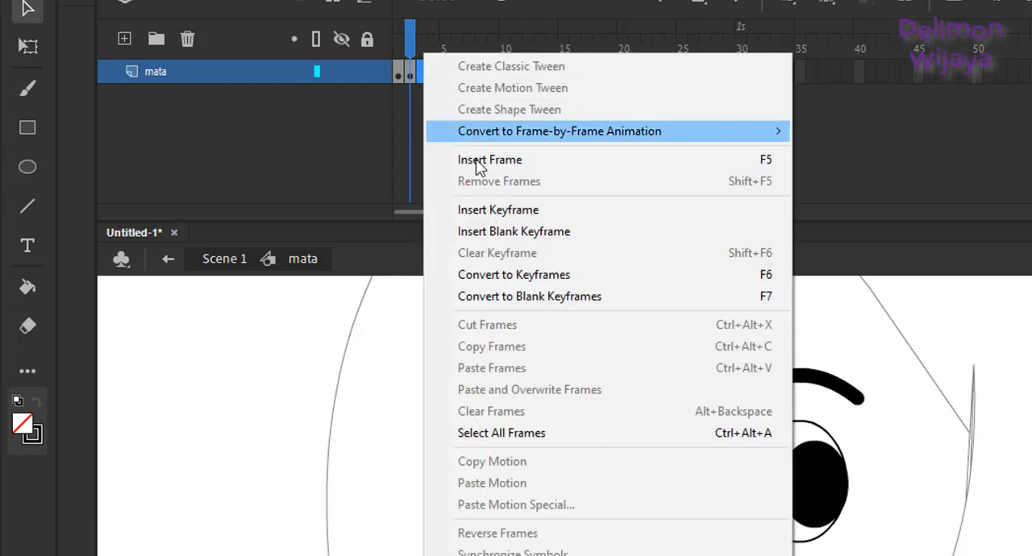
click(483, 210)
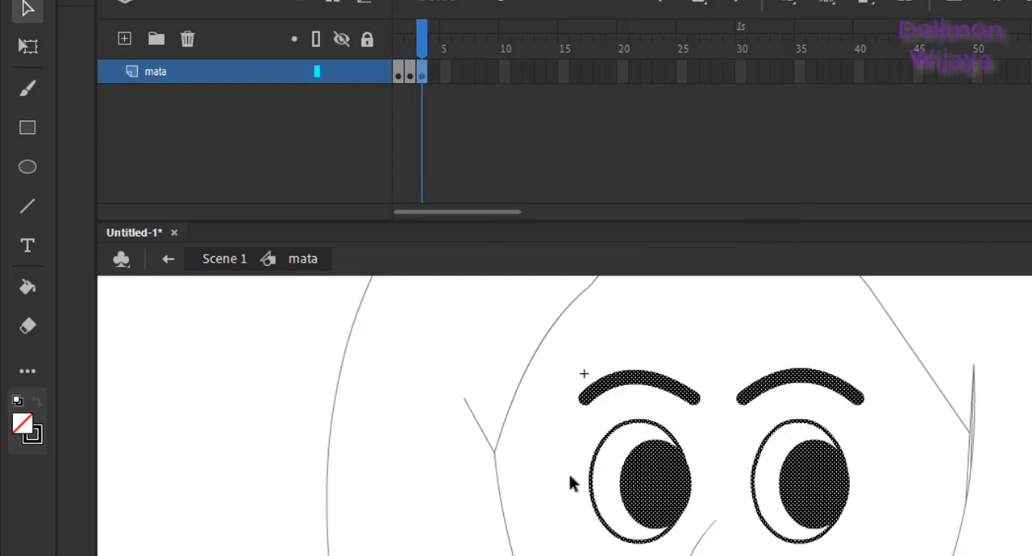
Step: Delete both eyes on frame 3 of the mata layer, keeping the eyebrows
drag(535, 421, 845, 516)
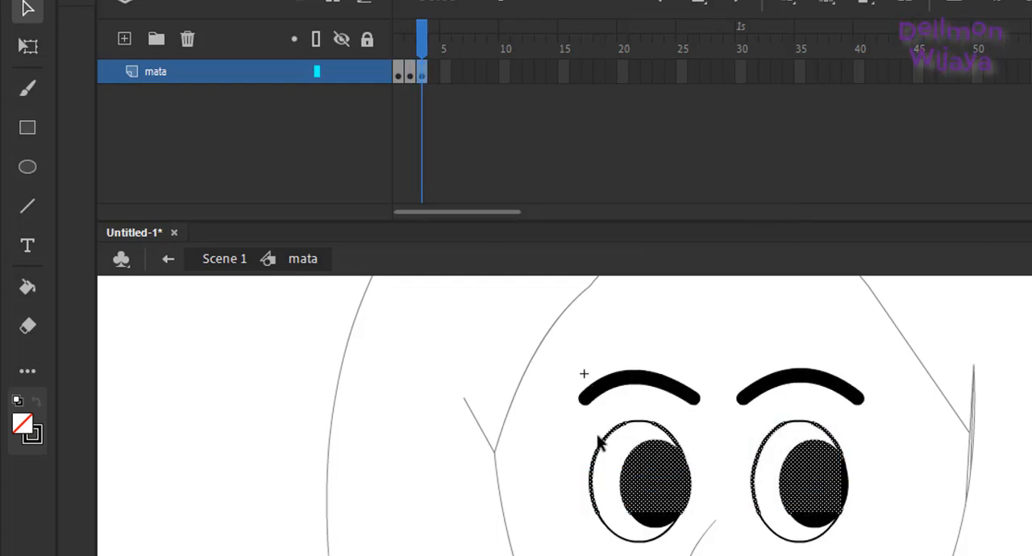
drag(523, 417, 933, 555)
key(Delete)
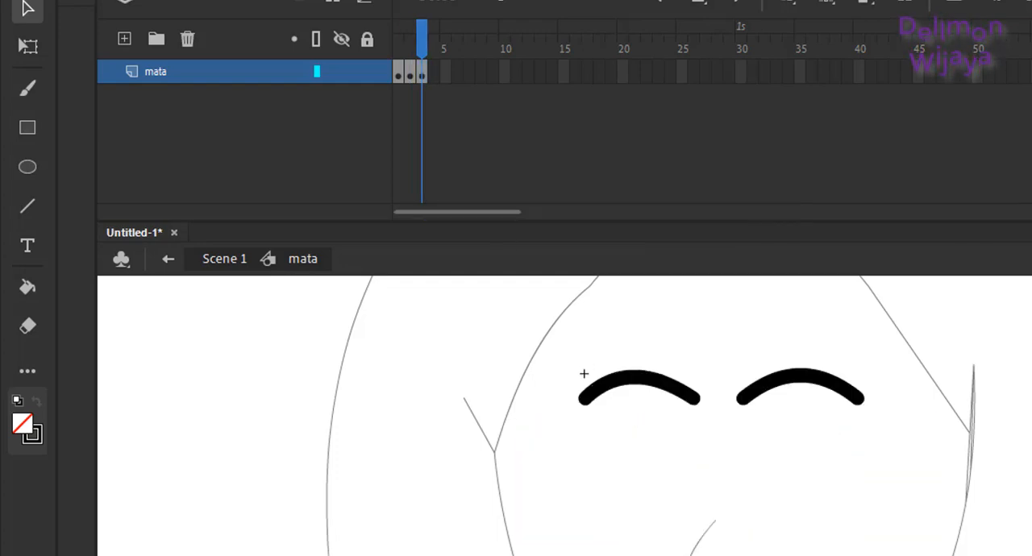
Step: Draw a short horizontal line in place of each deleted eye and bend both lines upward into smiling closed-eye arcs
key(n)
drag(764, 483, 846, 484)
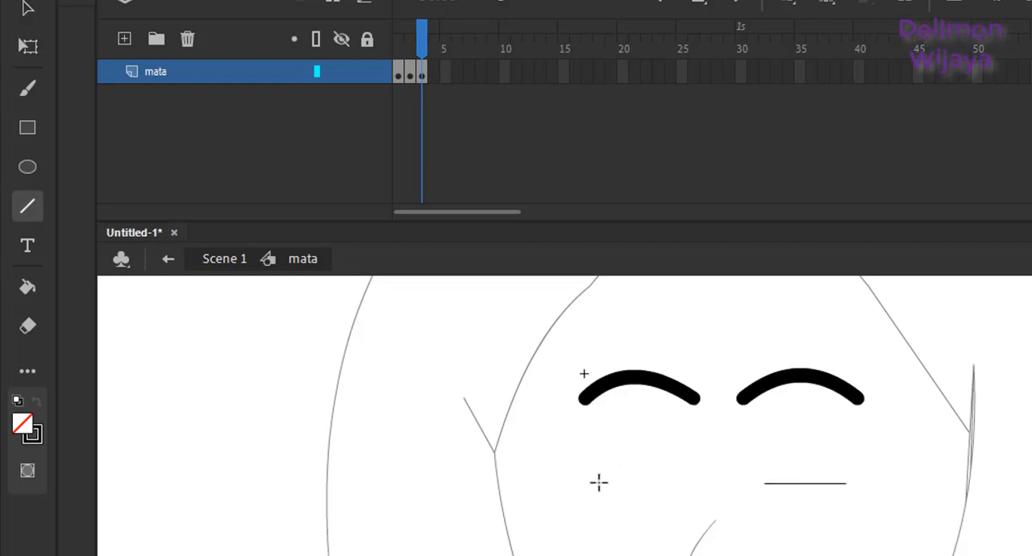
mouse_move(599, 484)
mouse_down()
mouse_move(681, 484)
mouse_move(639, 463)
mouse_up()
key(v)
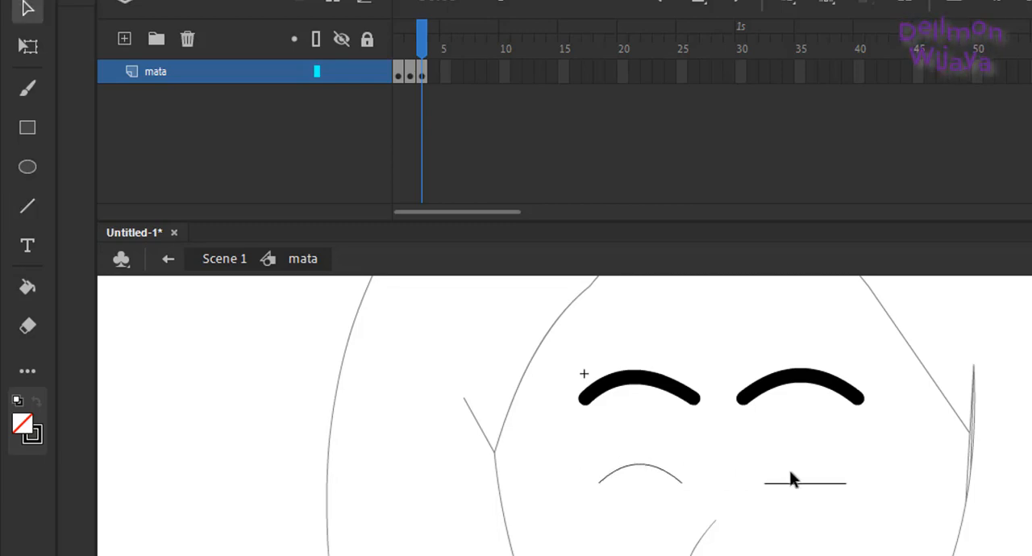
drag(795, 483, 794, 465)
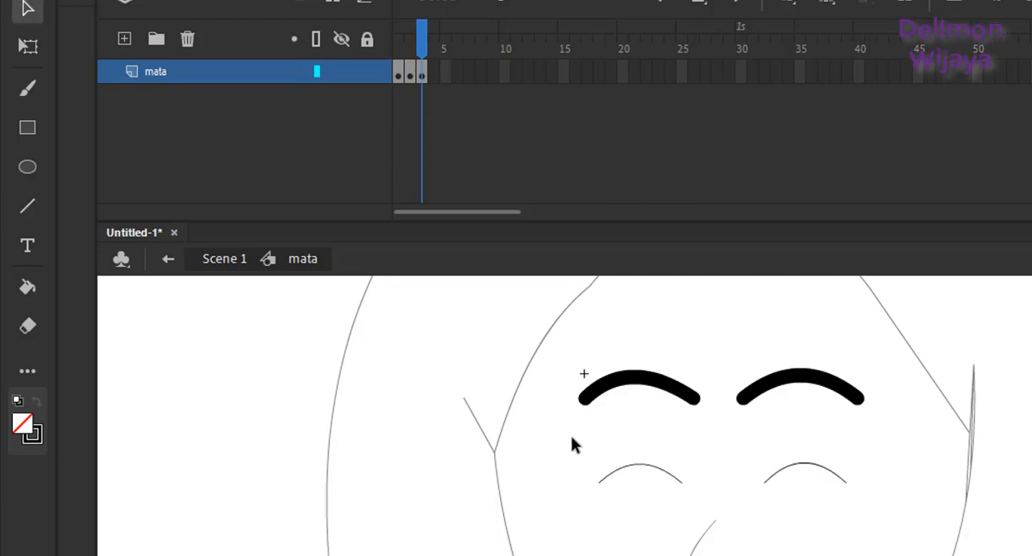
Step: Set the stroke size of both closed-eye arcs to 8
drag(571, 437, 929, 502)
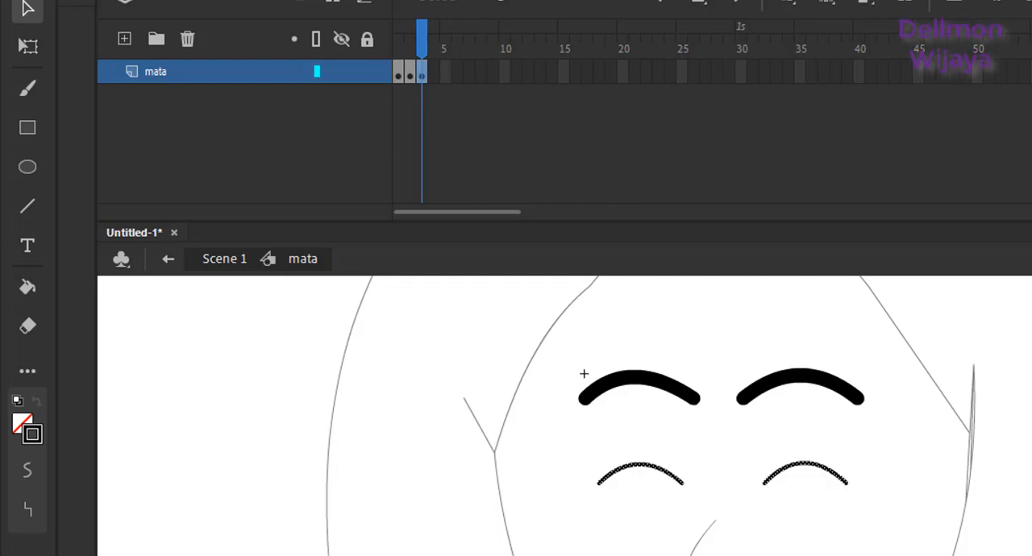
click(278, 1)
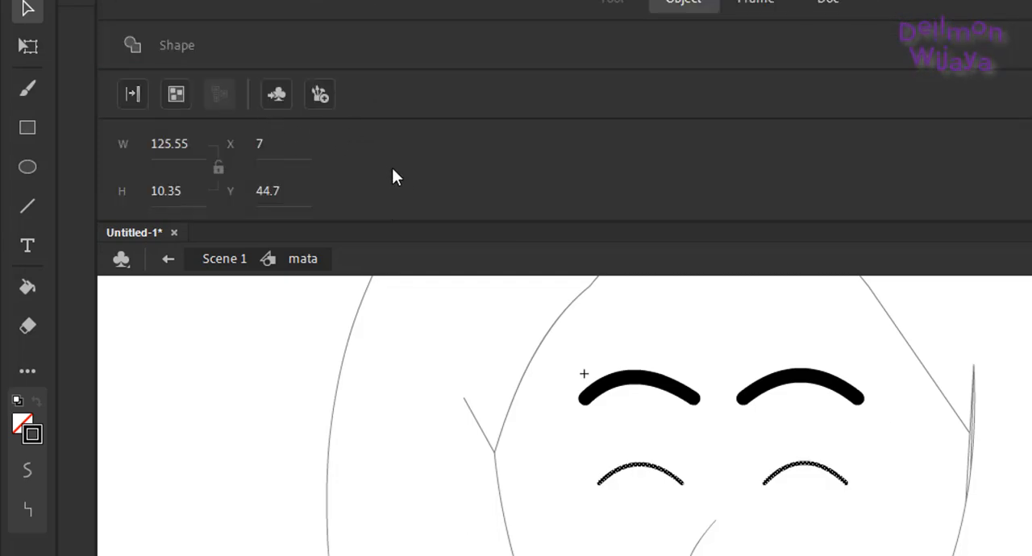
scroll(392, 177, down, 3)
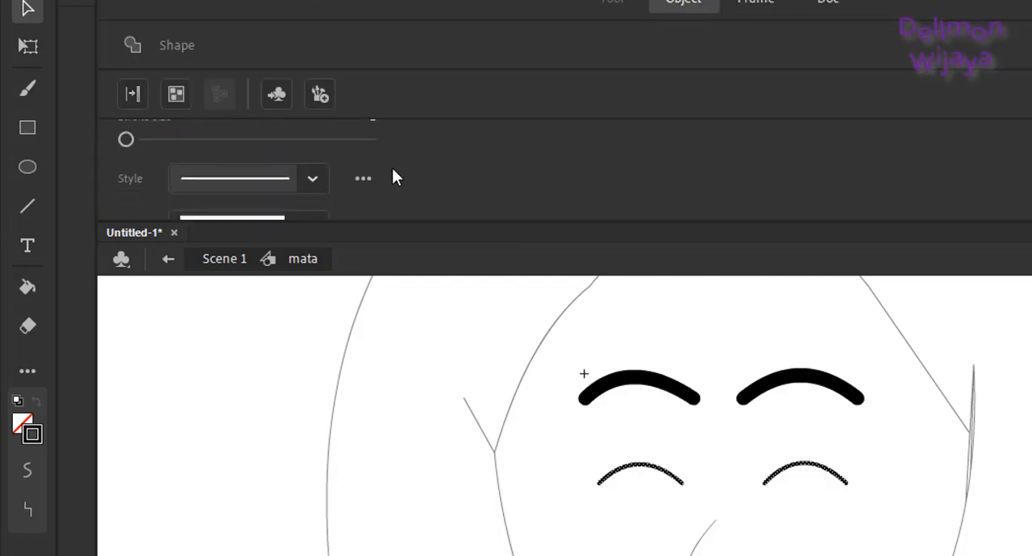
scroll(391, 176, up, 1)
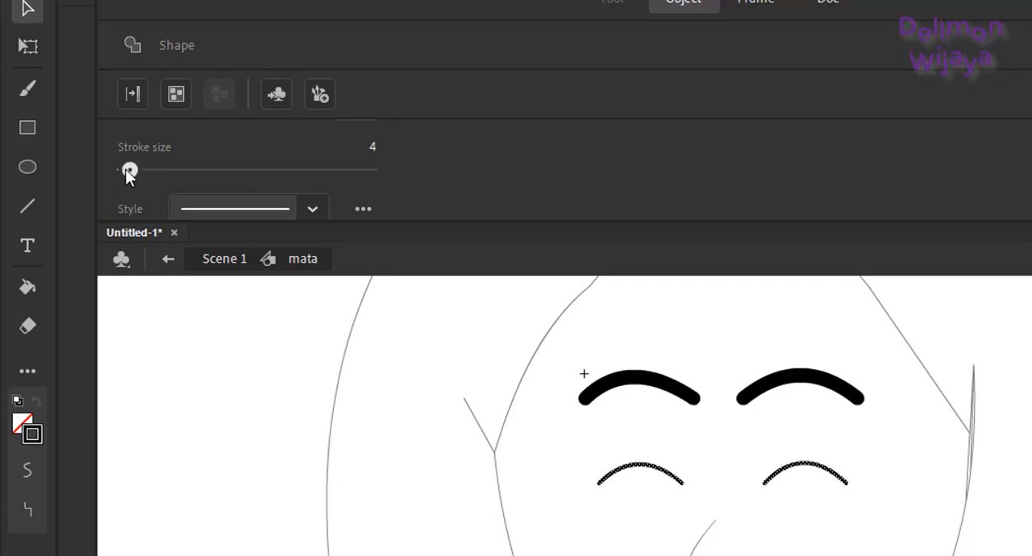
drag(126, 170, 129, 171)
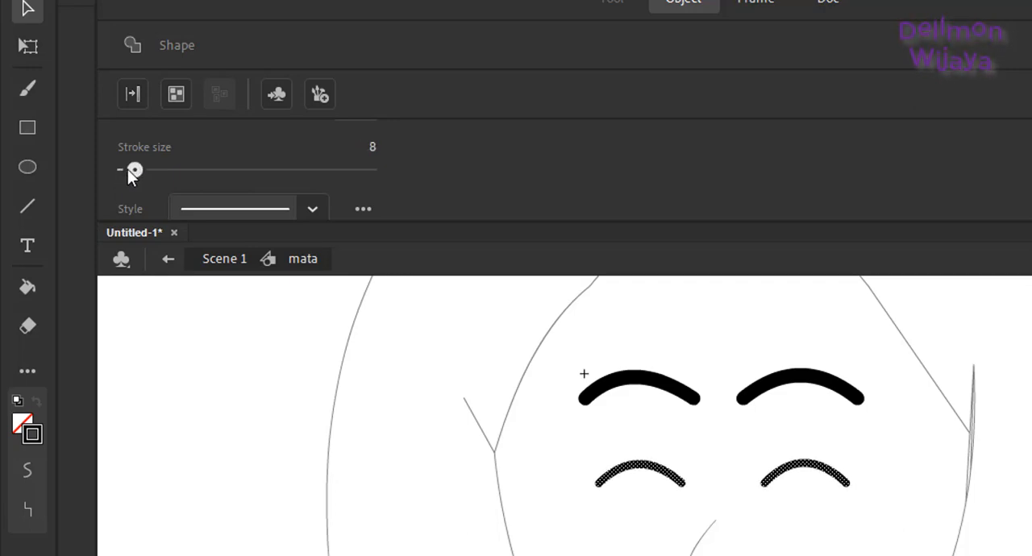
click(728, 412)
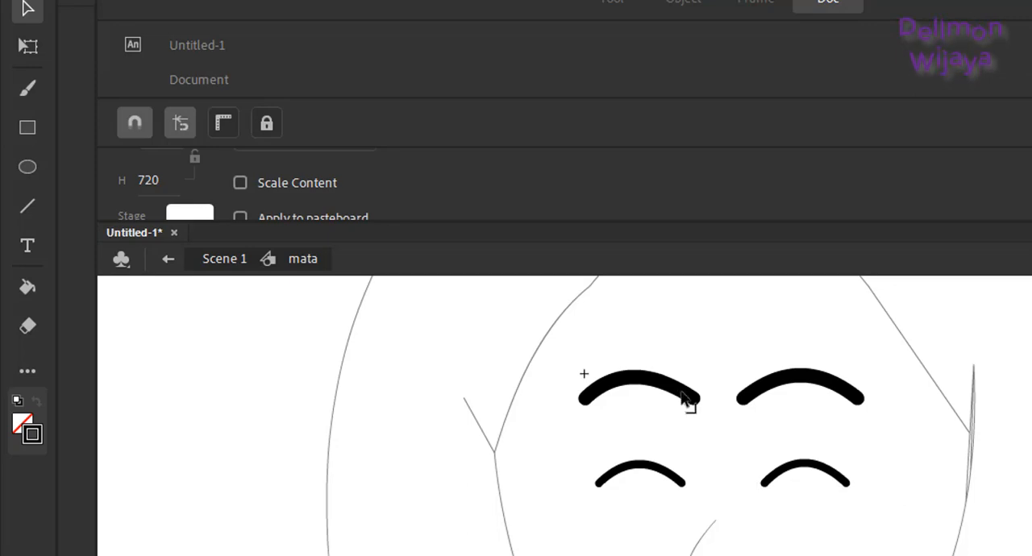
Step: Insert a keyframe at frame 4 of the mata layer and bend both closed-eye arcs downward
click(127, 1)
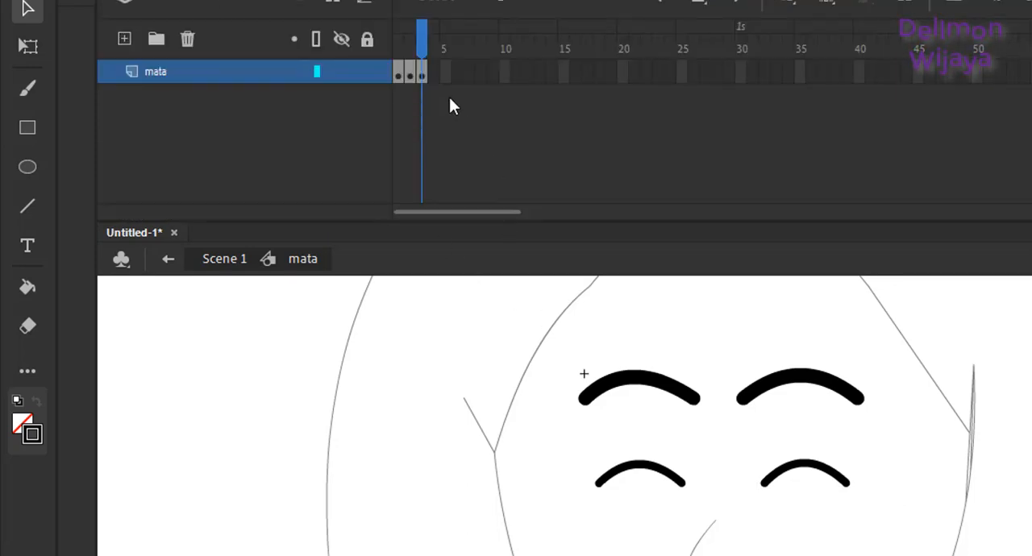
right_click(436, 76)
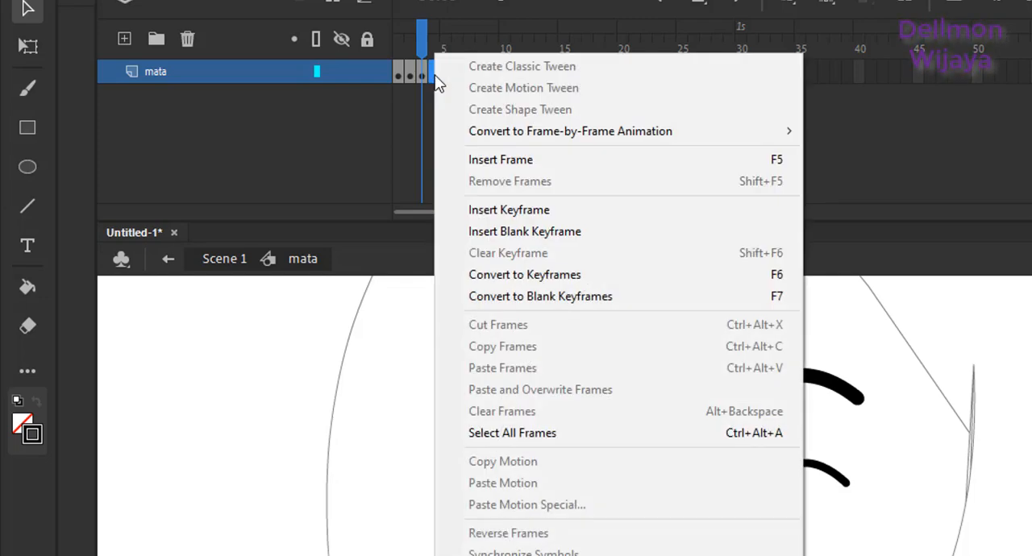
click(532, 210)
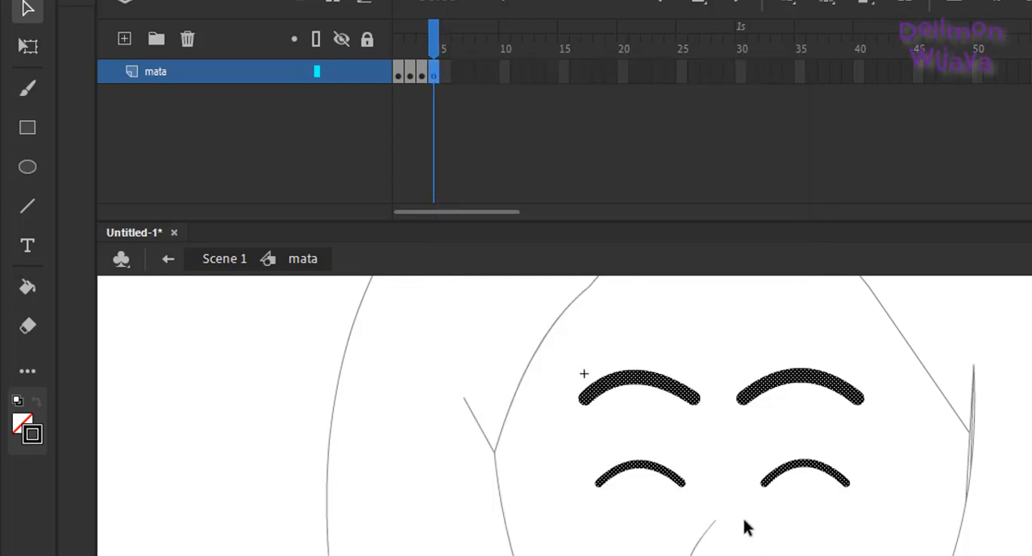
drag(644, 470, 644, 508)
drag(806, 463, 813, 514)
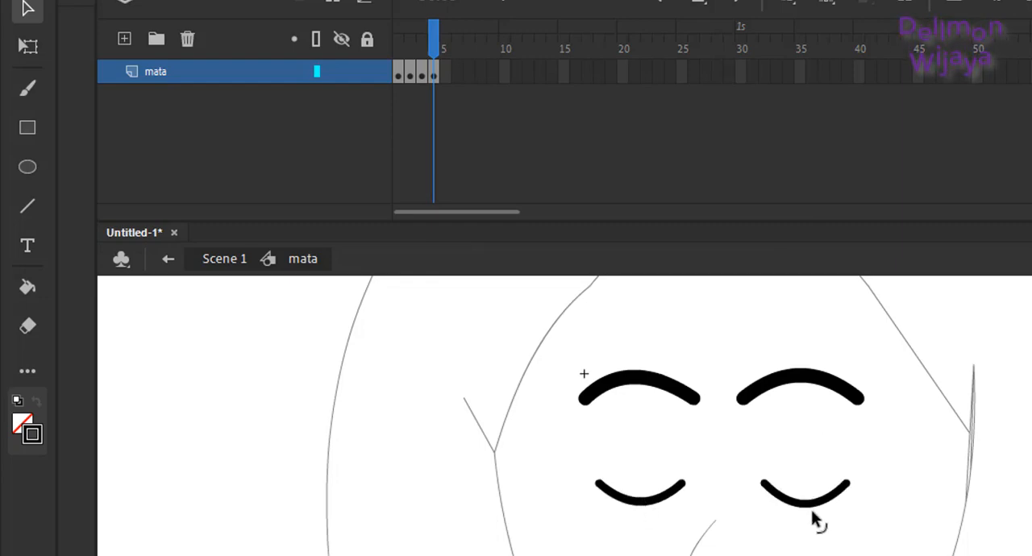
Step: Insert a keyframe at frame 5 of the mata layer and bend both eyebrows downward
right_click(450, 74)
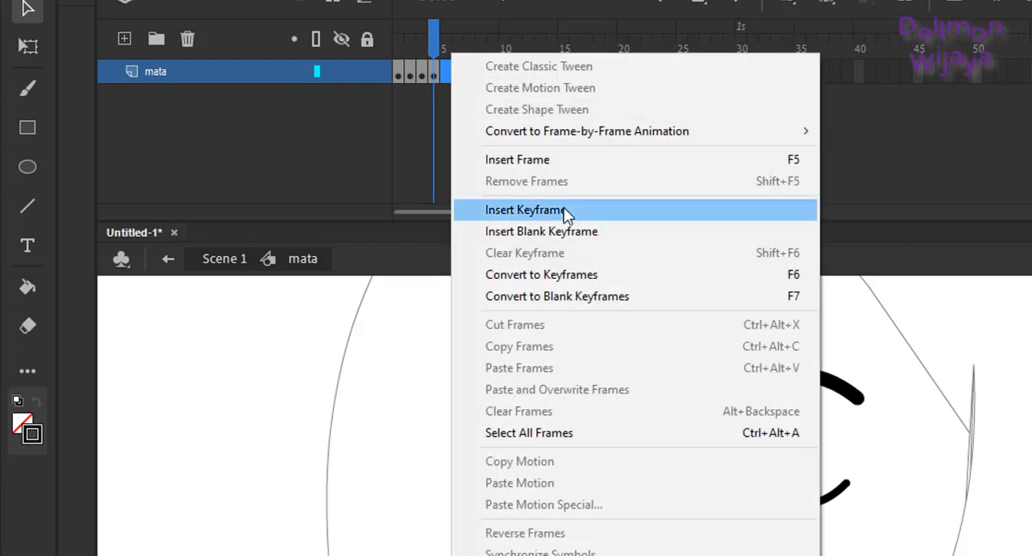
click(564, 210)
click(599, 526)
mouse_move(645, 510)
mouse_down()
mouse_move(637, 481)
mouse_move(645, 522)
mouse_move(638, 503)
mouse_up()
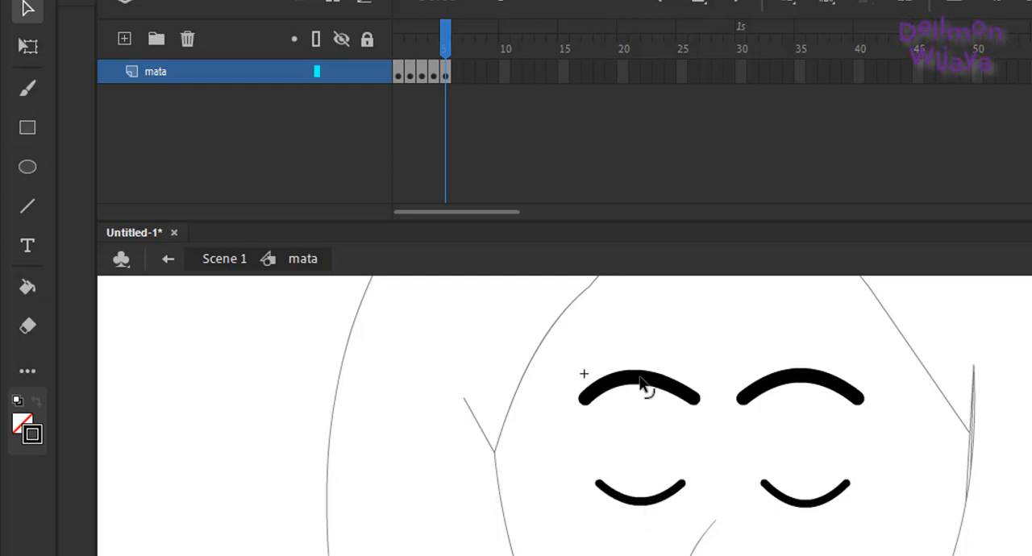
drag(647, 388, 643, 420)
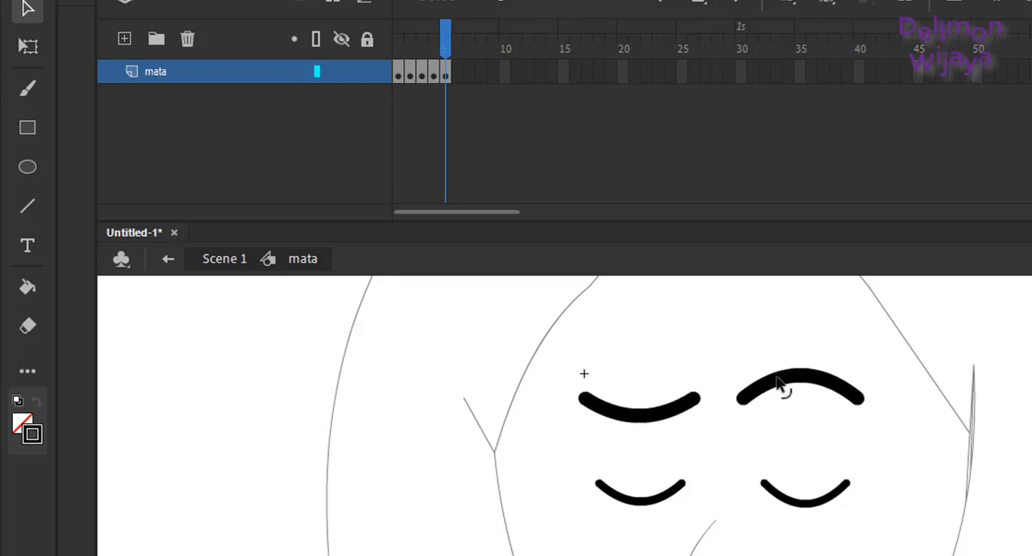
drag(797, 379, 797, 432)
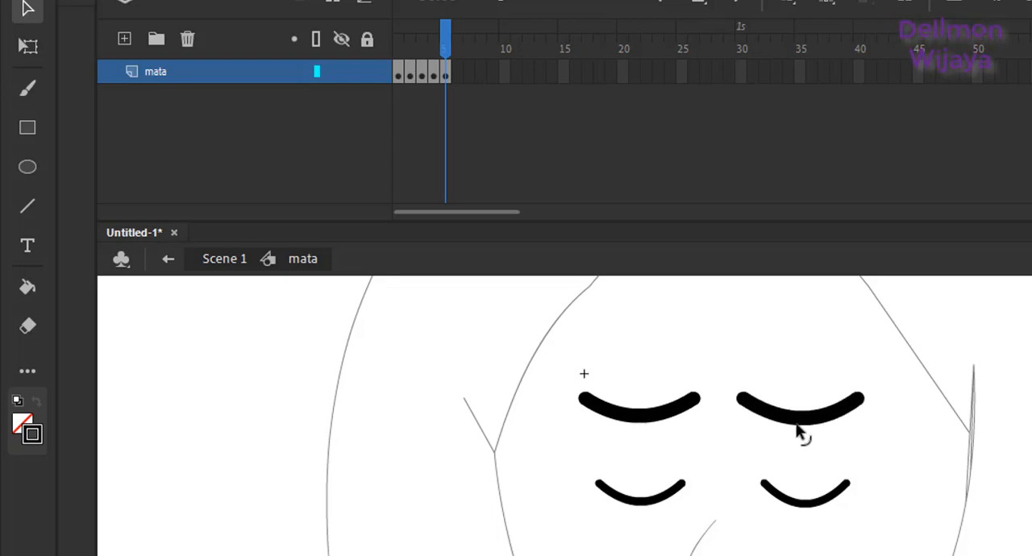
Step: Insert a keyframe at frame 6 of the mata layer, straightening both eye curves into flat lines and making the eyebrow curves shallower
right_click(459, 68)
click(566, 211)
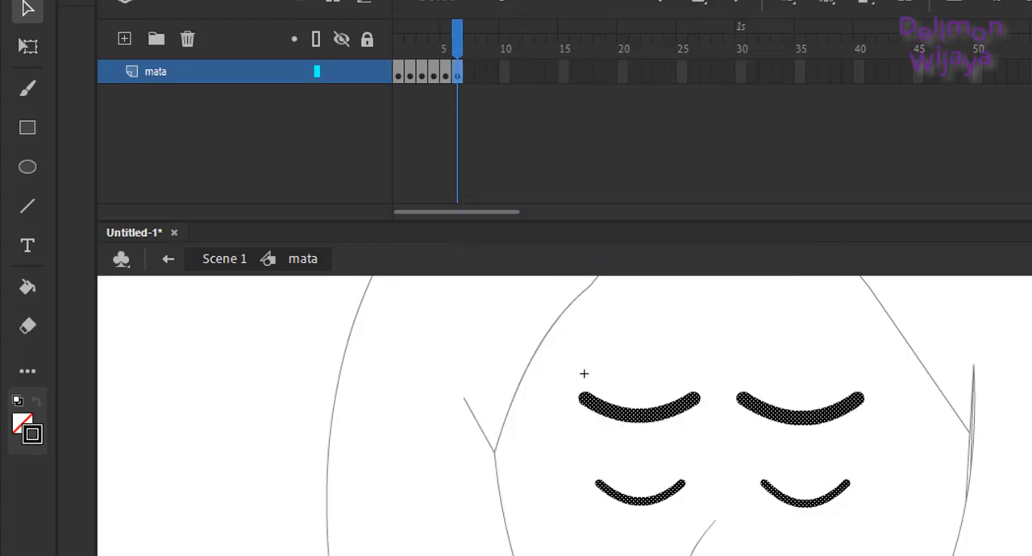
click(617, 537)
drag(640, 506, 638, 490)
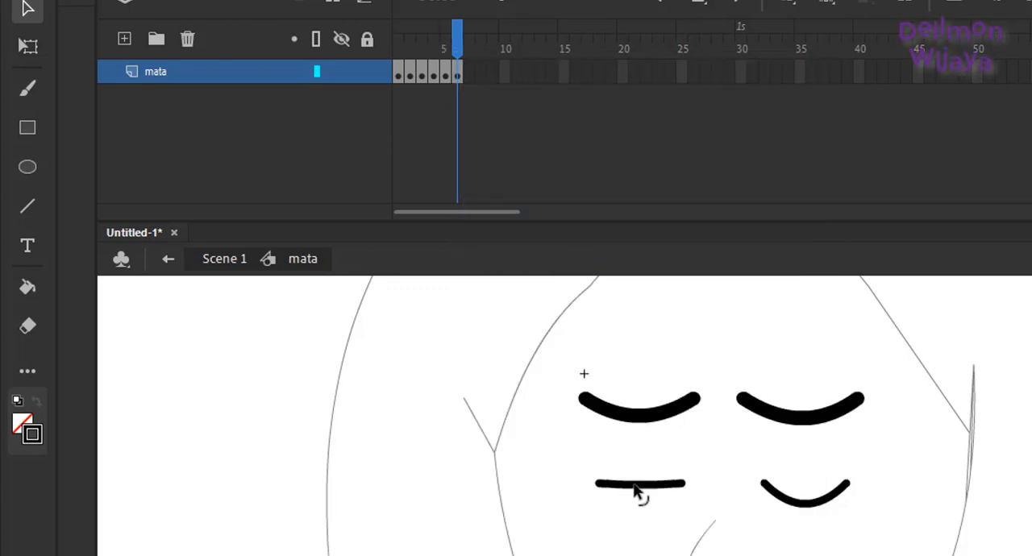
drag(814, 508, 817, 483)
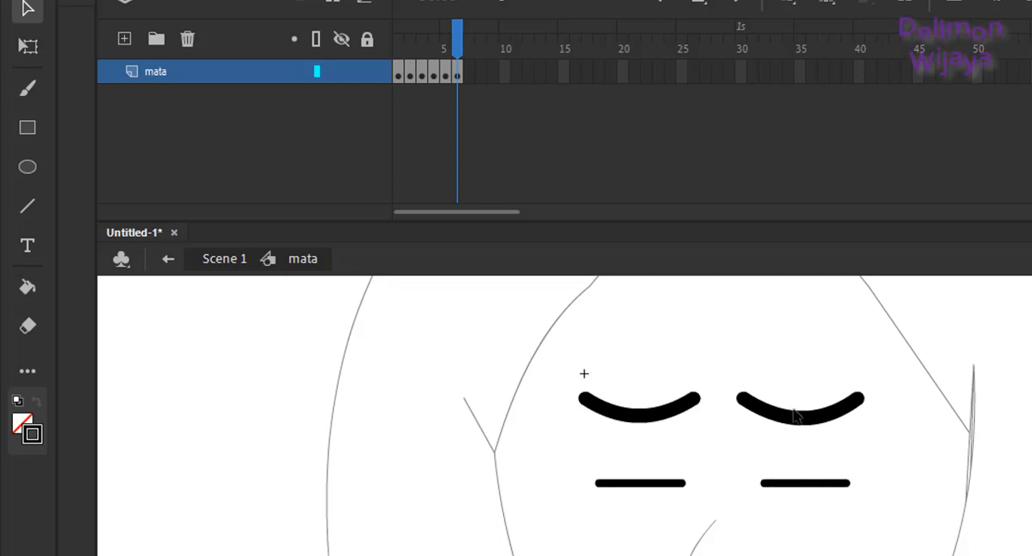
drag(798, 425, 796, 413)
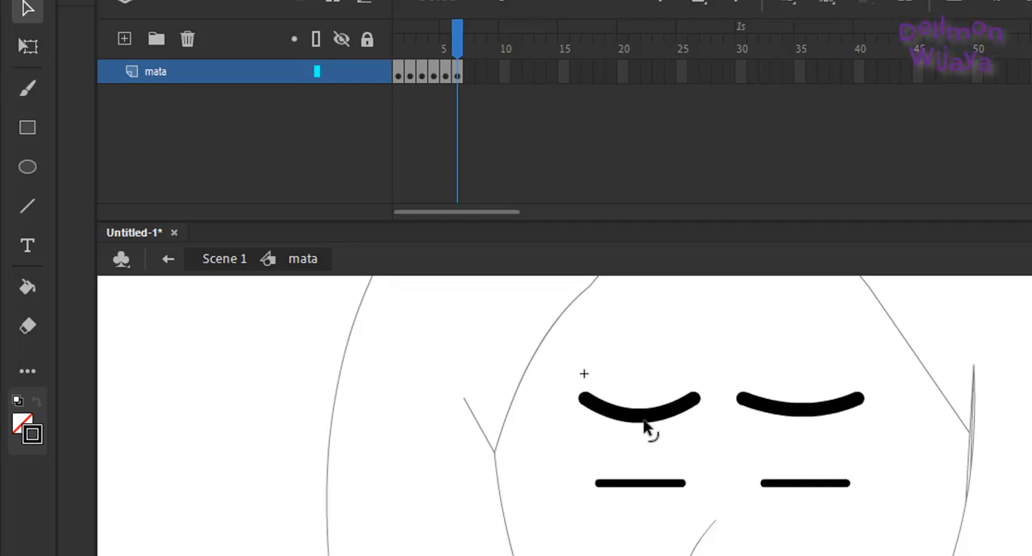
drag(648, 425, 642, 417)
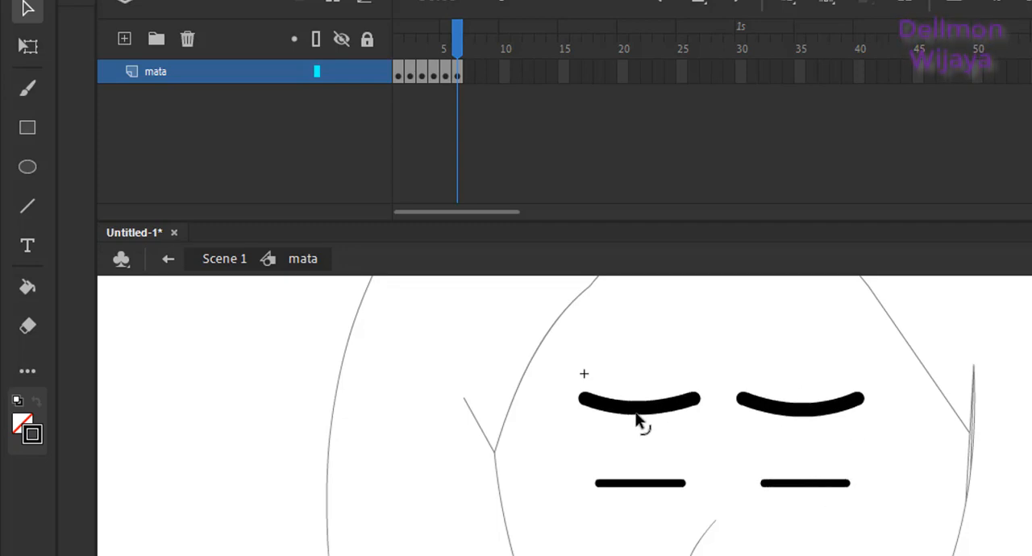
Step: Insert a keyframe at frame 7 of the mata layer, arch both eyebrows upward, and return to Scene 1
right_click(471, 71)
click(558, 209)
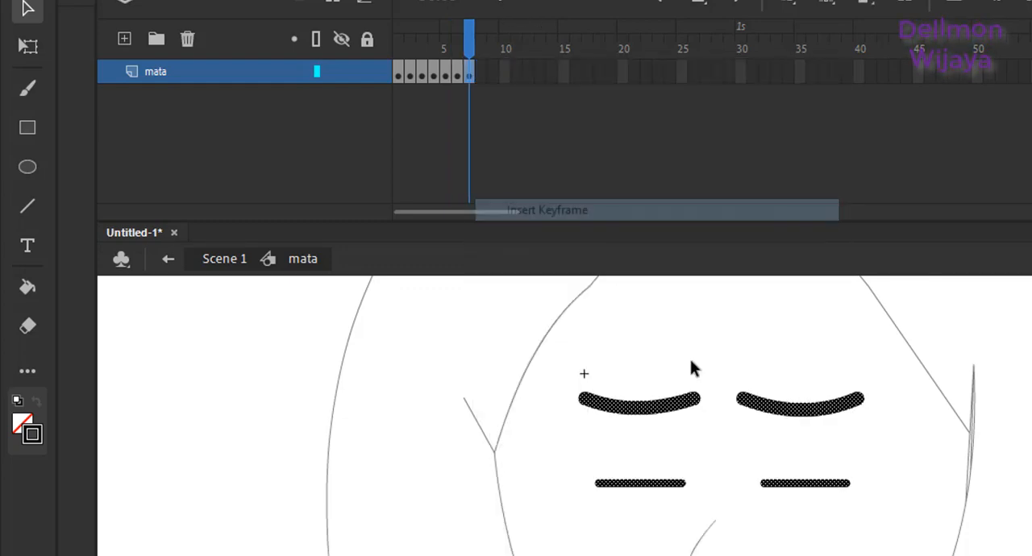
drag(637, 414, 643, 390)
drag(794, 418, 799, 393)
double_click(743, 540)
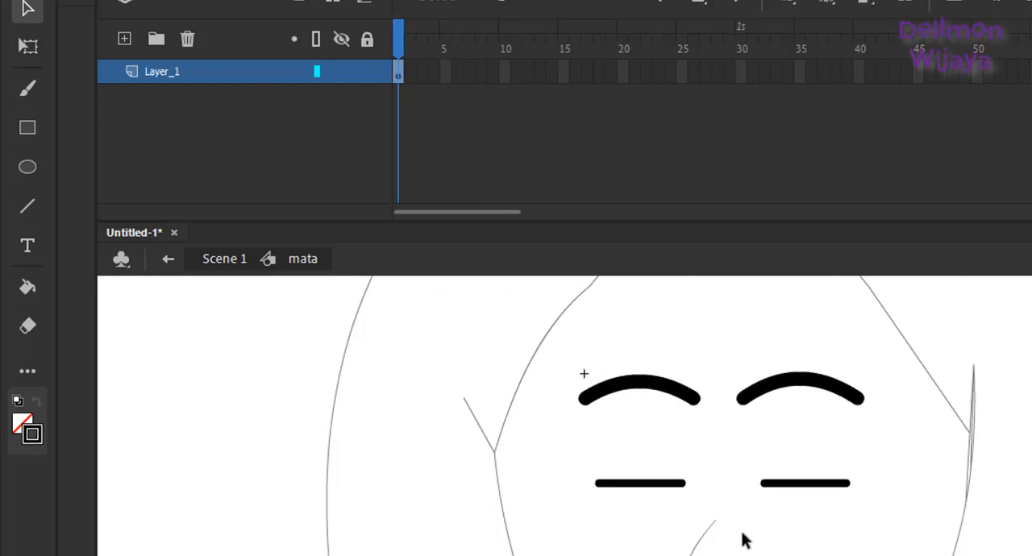
Step: Reopen the mata symbol on the character's face for editing with the playhead at frame 1
key(ctrl+minus)
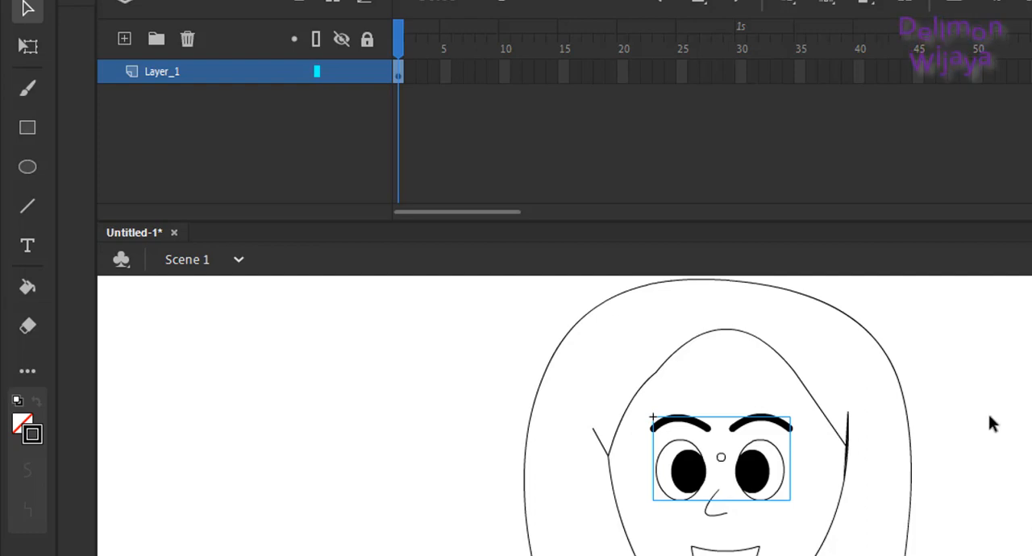
click(772, 461)
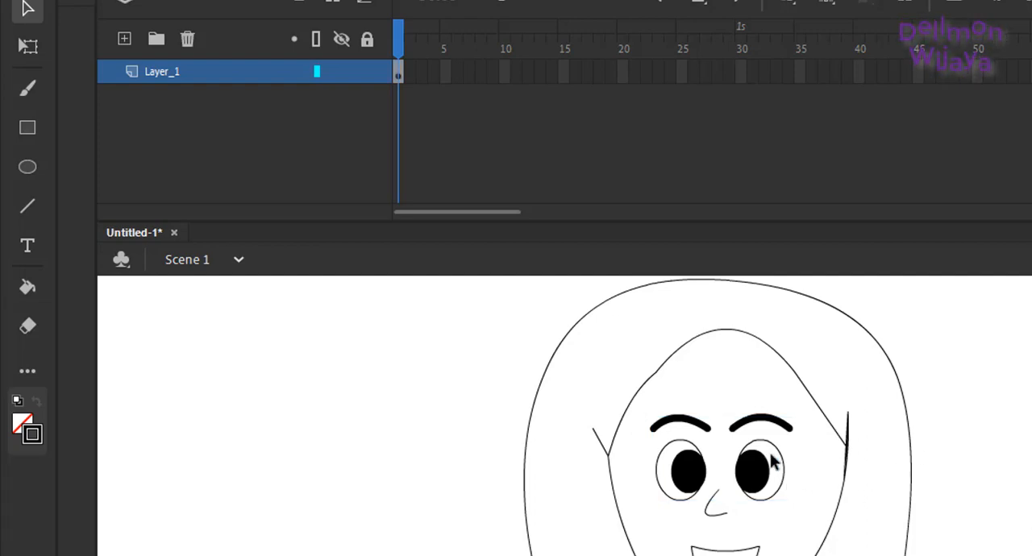
double_click(763, 474)
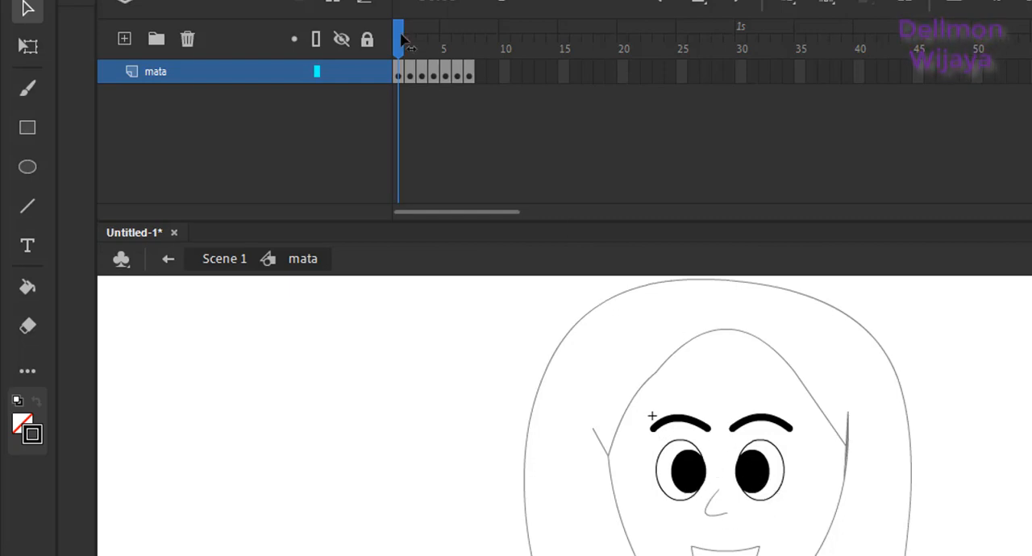
drag(403, 38, 375, 49)
Step: Set the fill color to white (#FFFFFF) and fill the whites of the eyes on frames 1 and 2 with the Paint Bucket
click(22, 426)
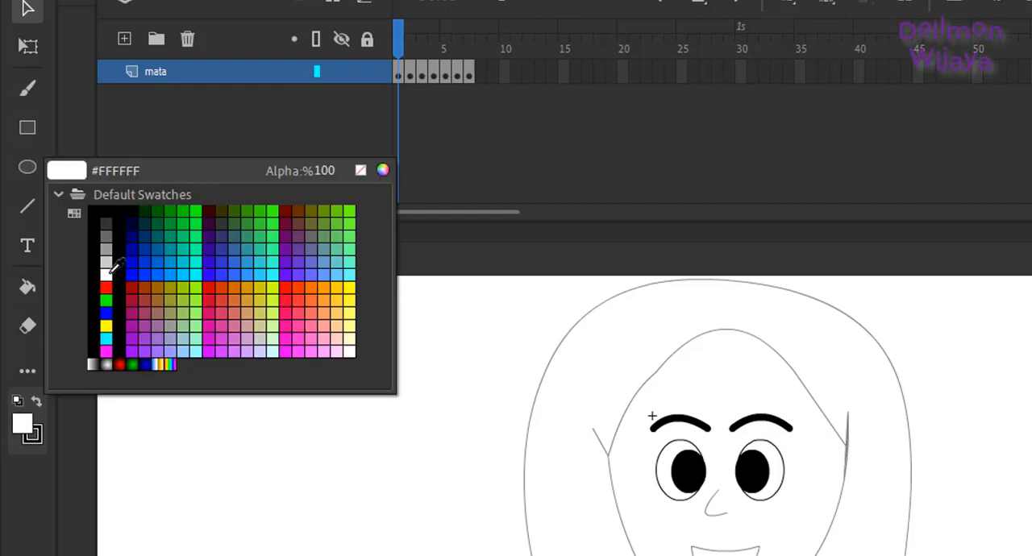
click(107, 273)
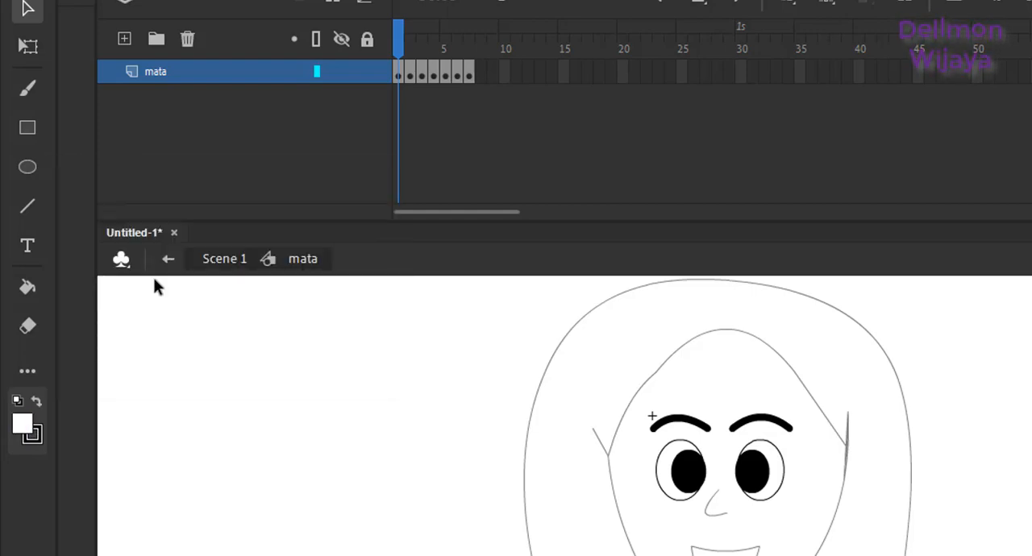
click(27, 290)
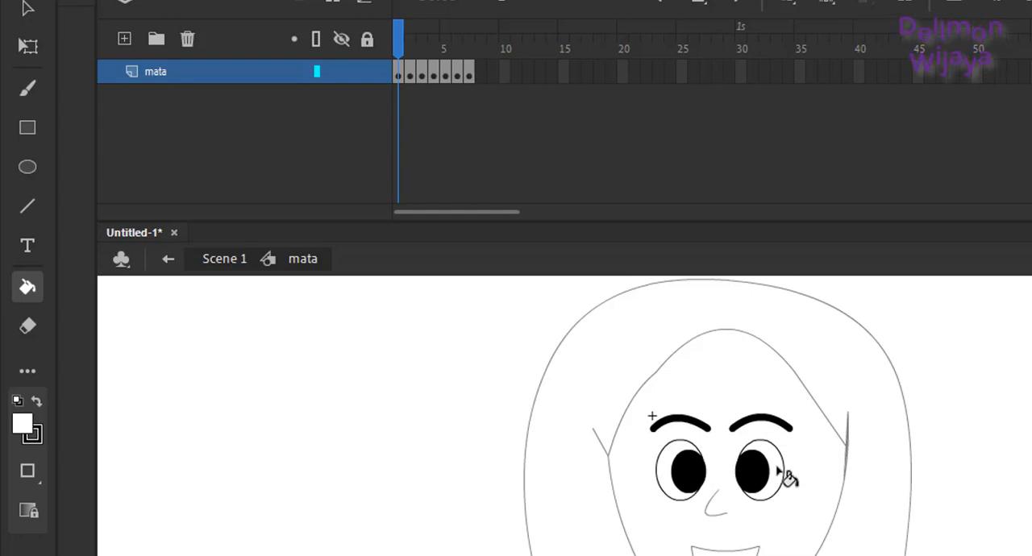
click(410, 46)
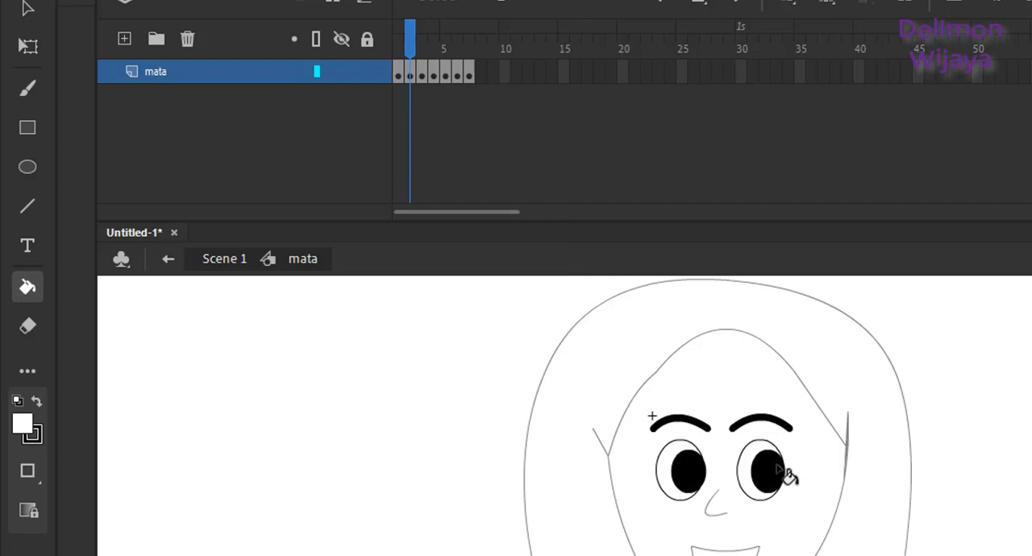
Step: Check the eye poses on frames 3 to 7 of the mata symbol and return to Scene 1
click(426, 52)
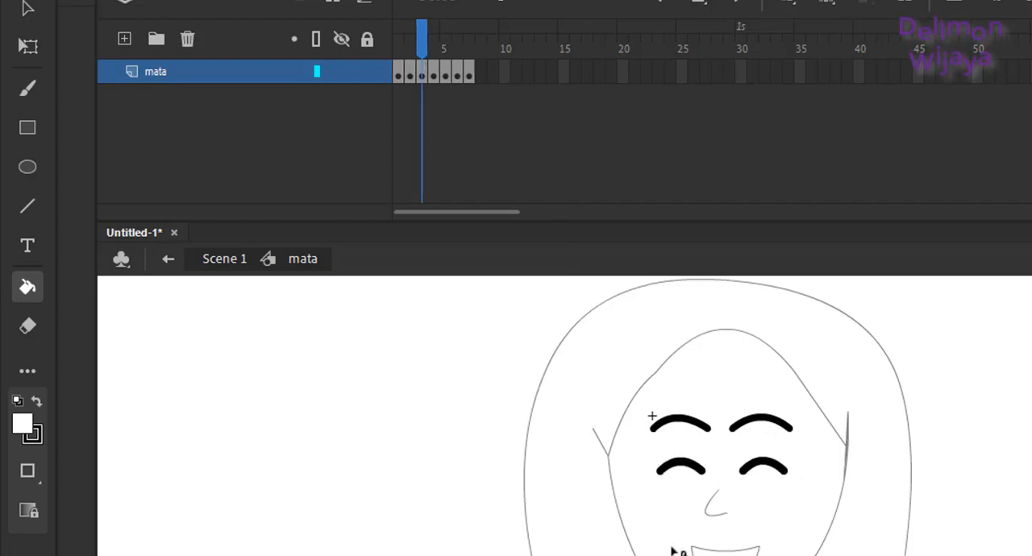
click(432, 41)
click(445, 46)
click(456, 50)
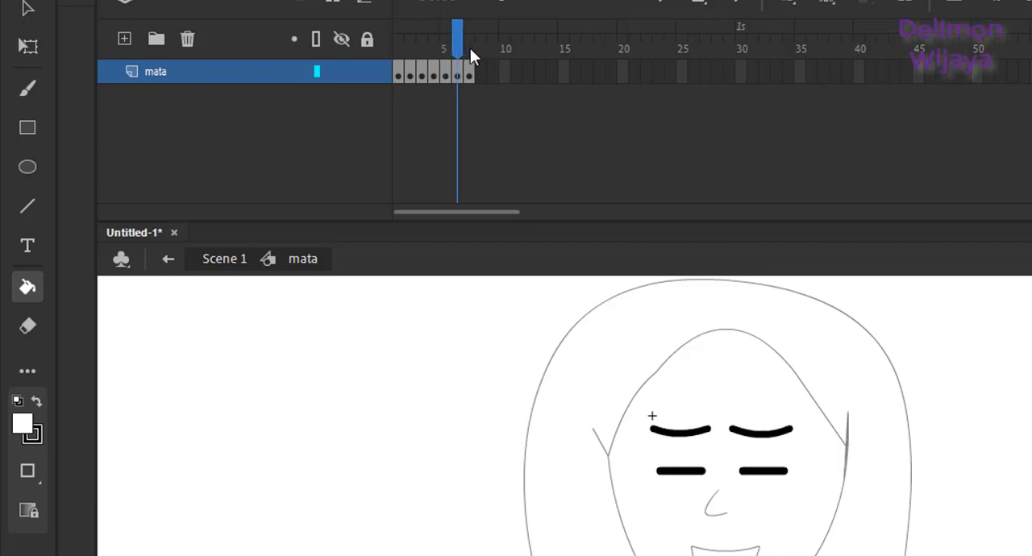
click(469, 48)
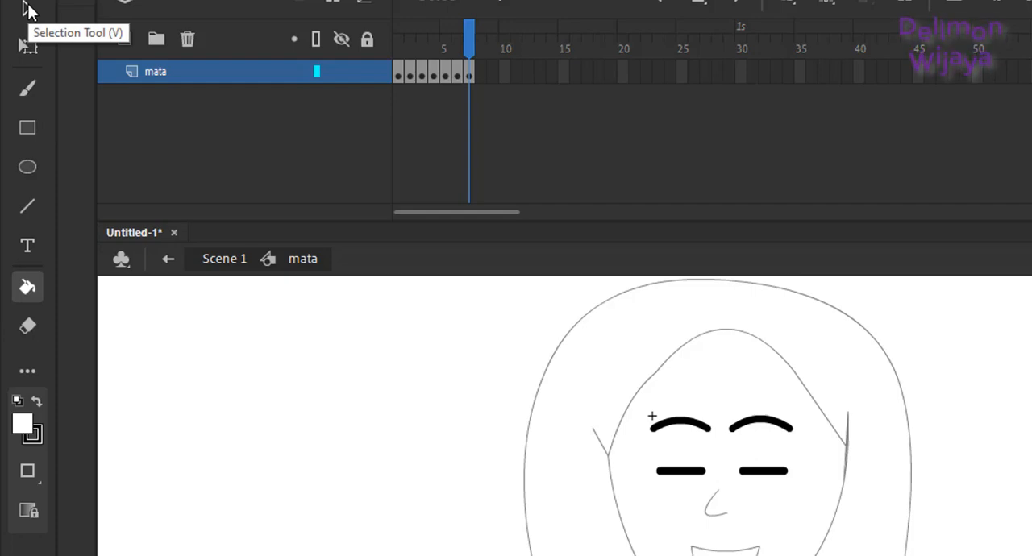
click(28, 10)
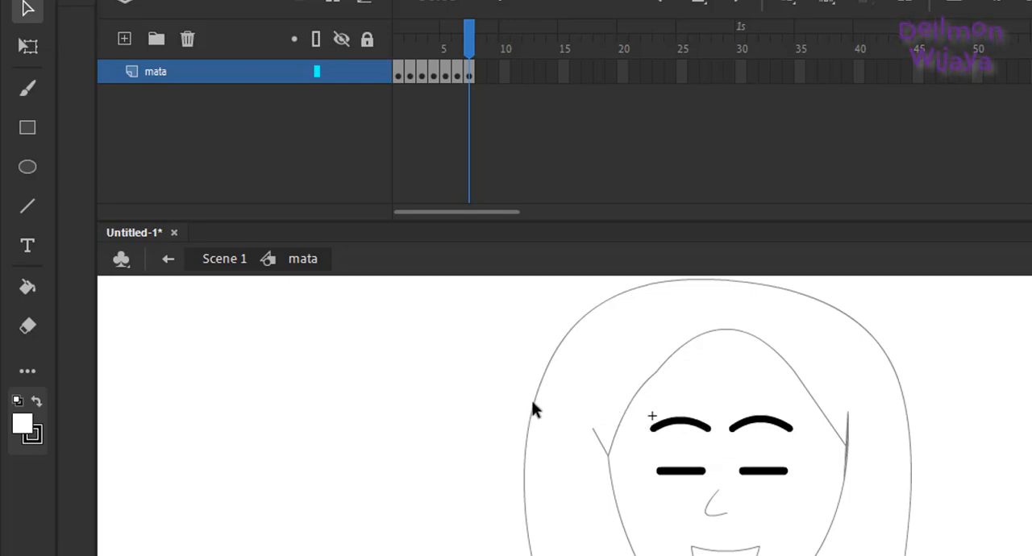
double_click(478, 400)
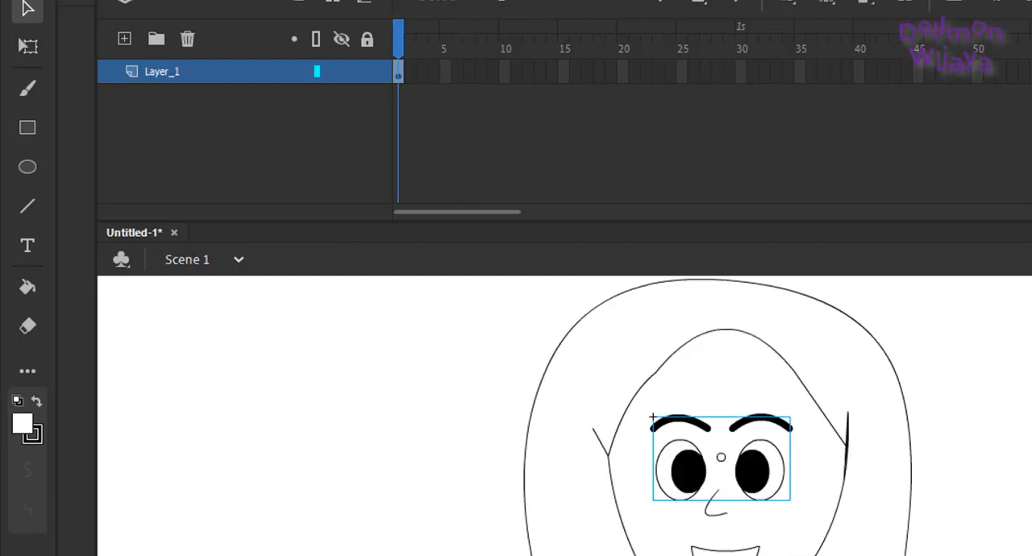
Step: Fill the upper area of the mouth with orange (#CC6633) and the tongue with dark brown (#663300) using the Paint Bucket
scroll(717, 415, down, 3)
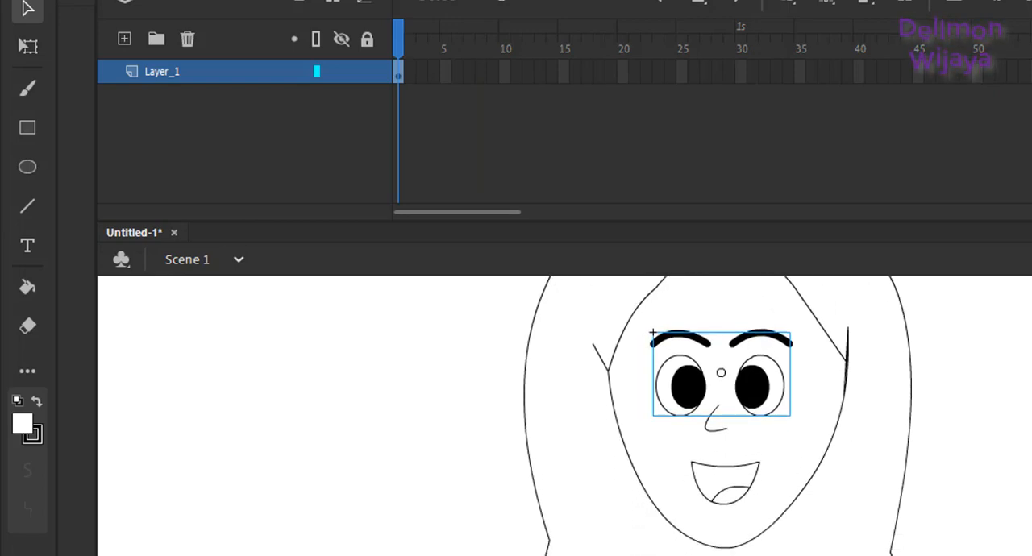
click(794, 468)
click(728, 475)
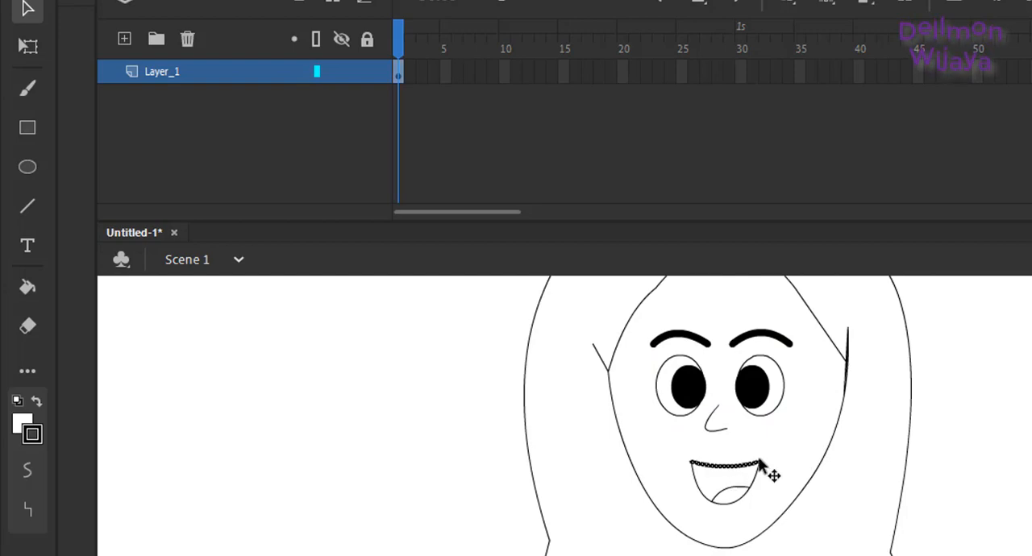
click(993, 437)
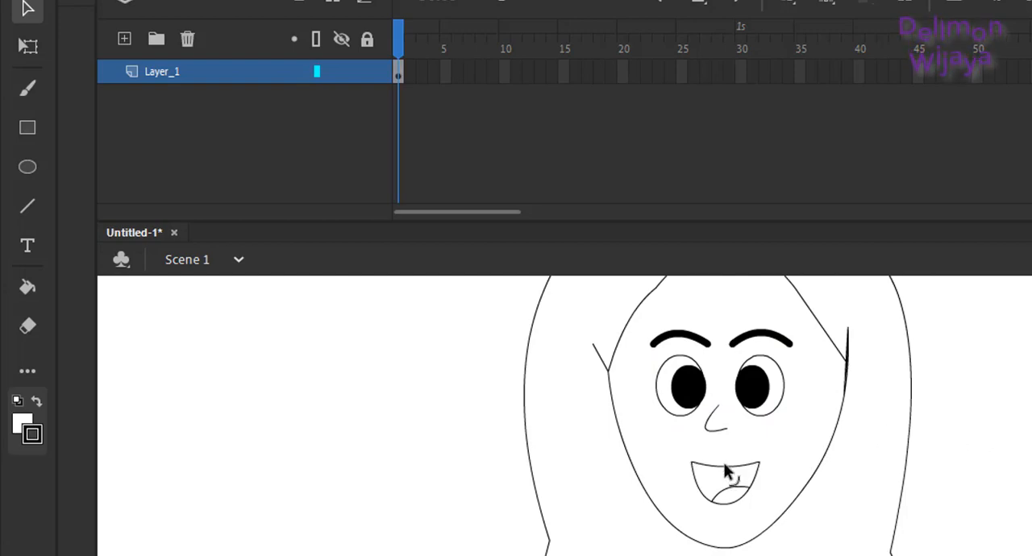
click(24, 423)
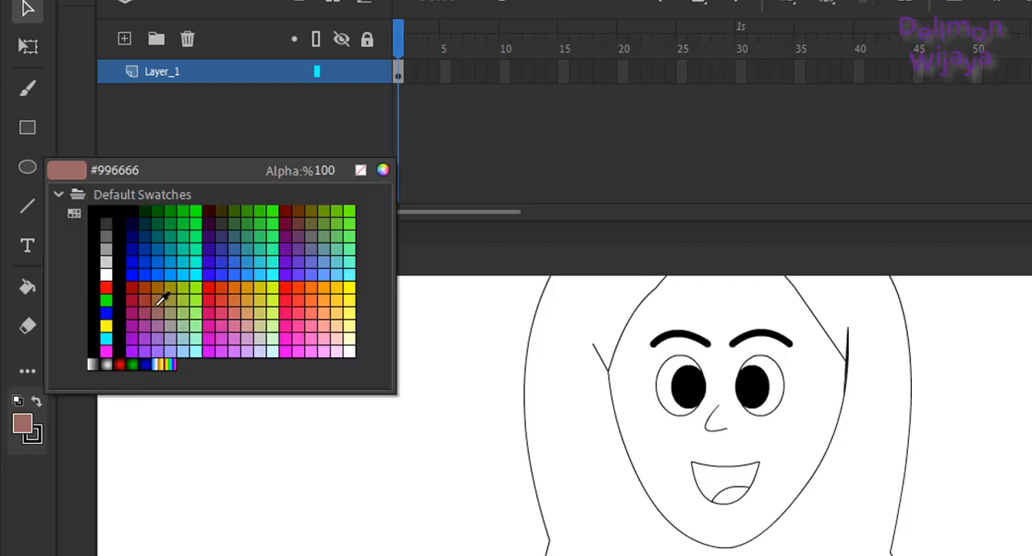
click(240, 293)
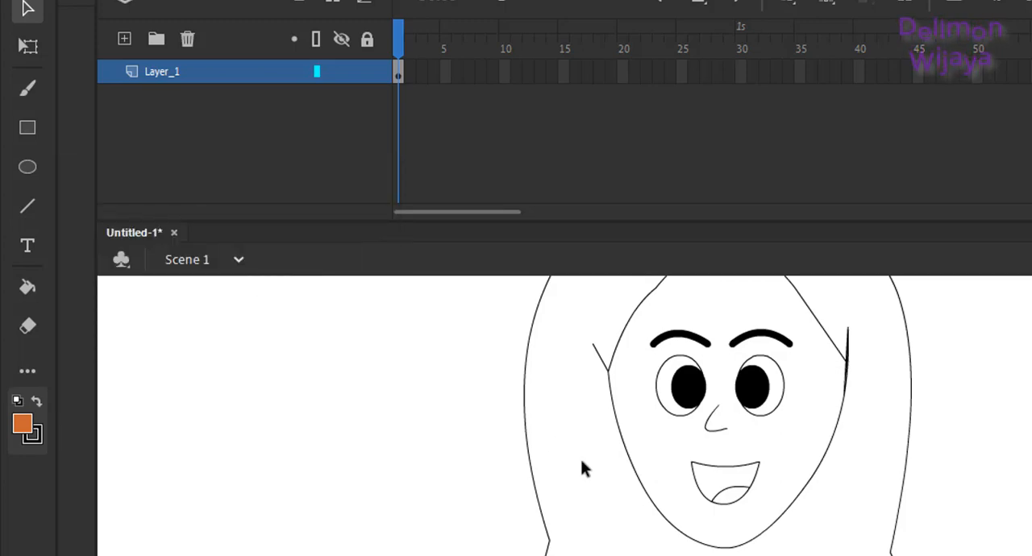
click(28, 288)
click(724, 479)
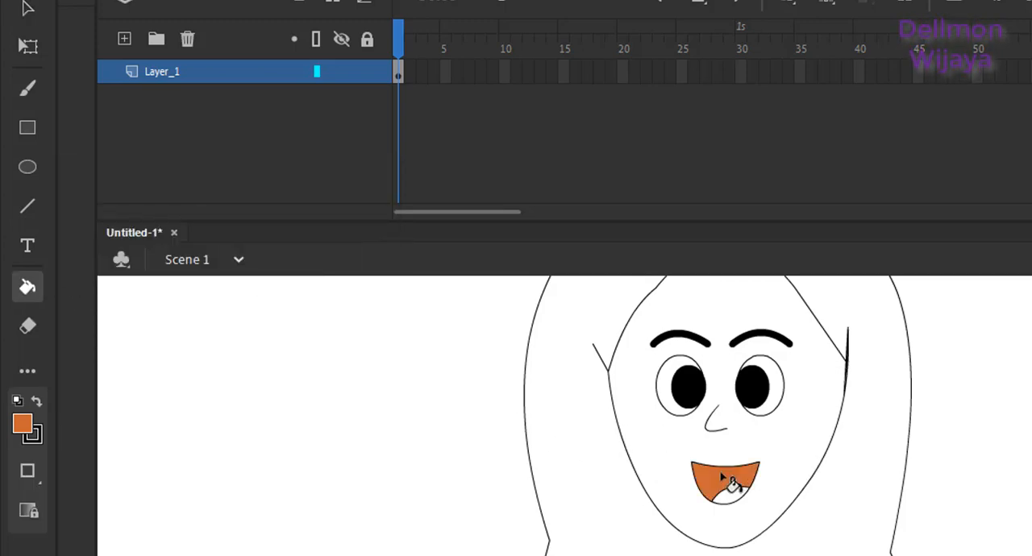
click(21, 425)
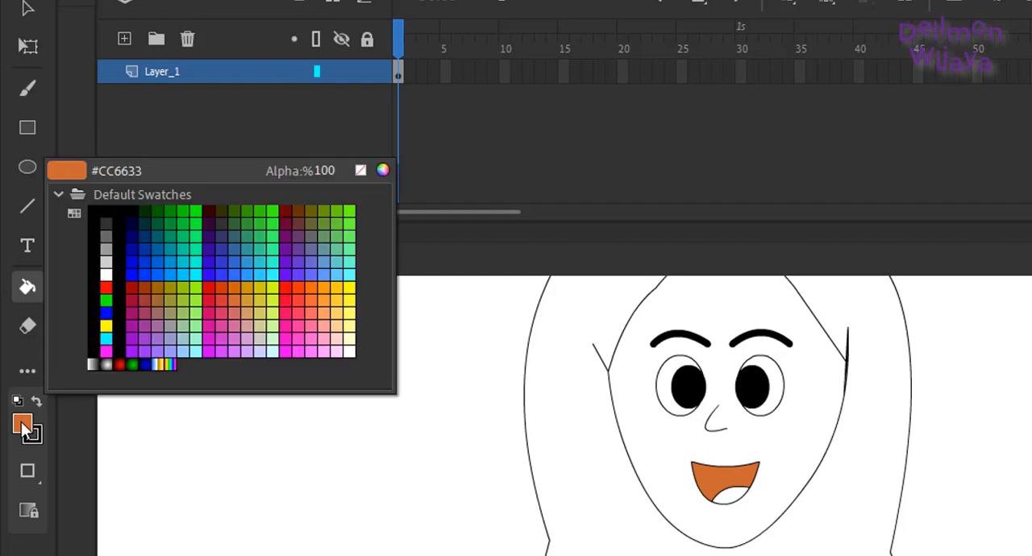
click(304, 206)
click(733, 497)
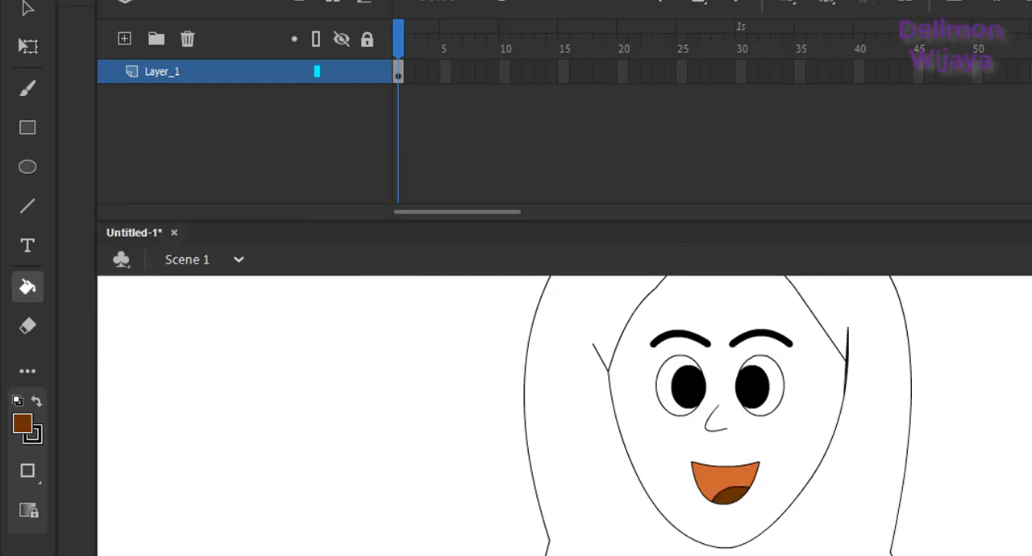
Step: Try a cream (#FFFFCC) fill and a stronger light yellow fill in the upper area of the mouth
click(33, 434)
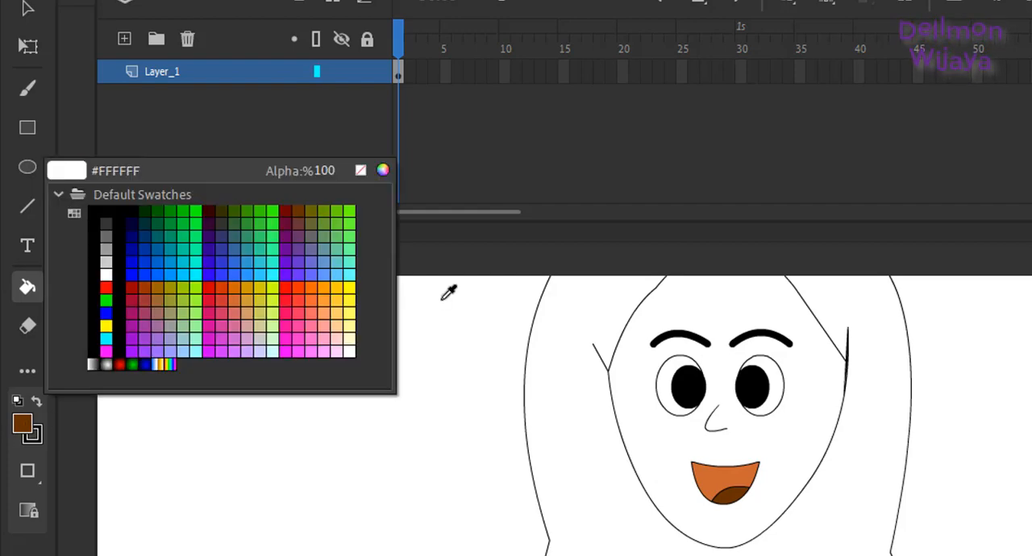
click(350, 339)
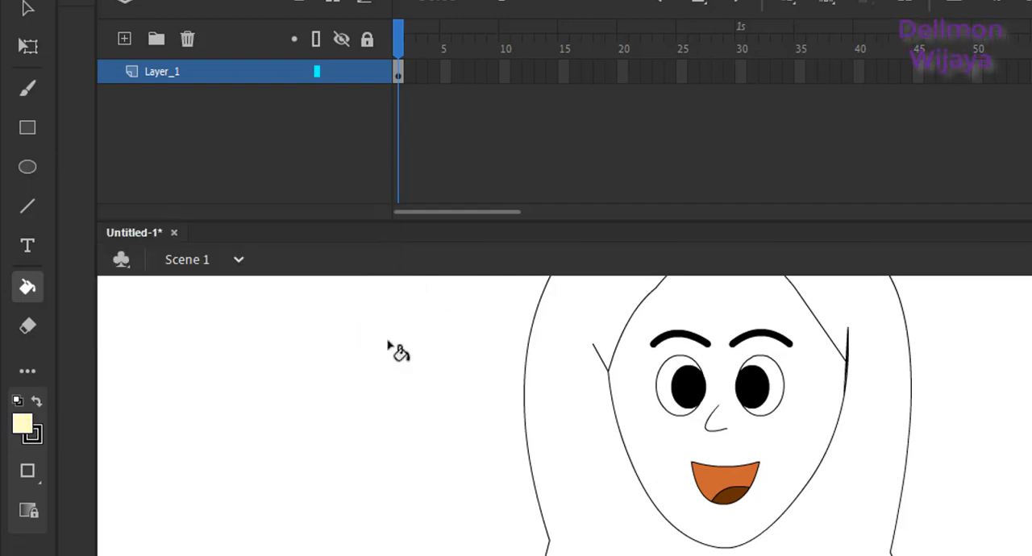
click(712, 488)
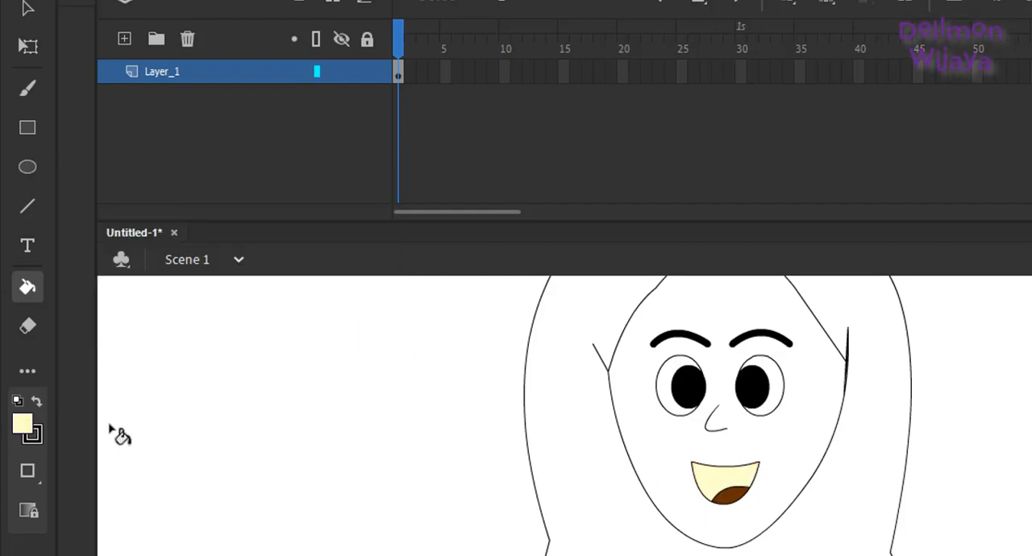
click(24, 424)
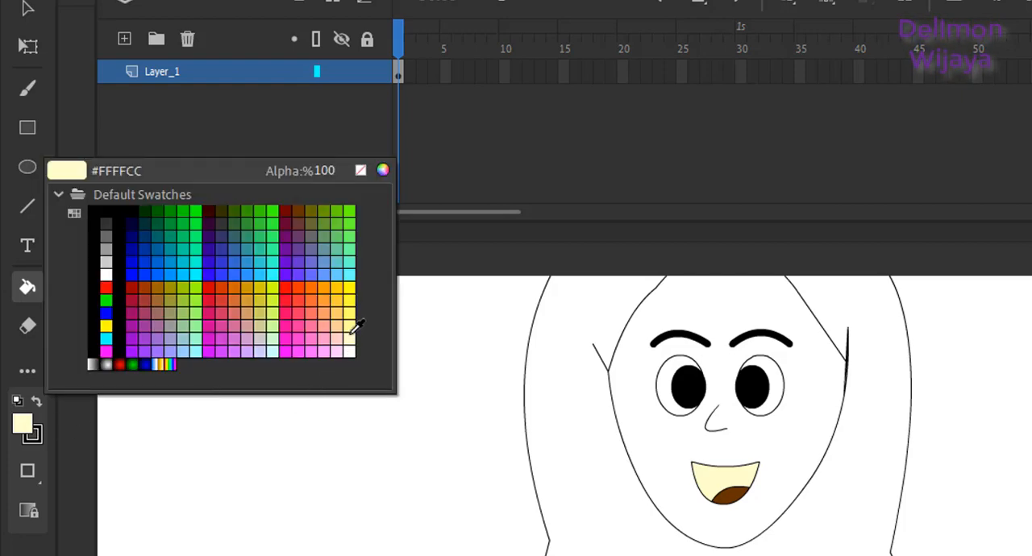
click(351, 330)
click(734, 477)
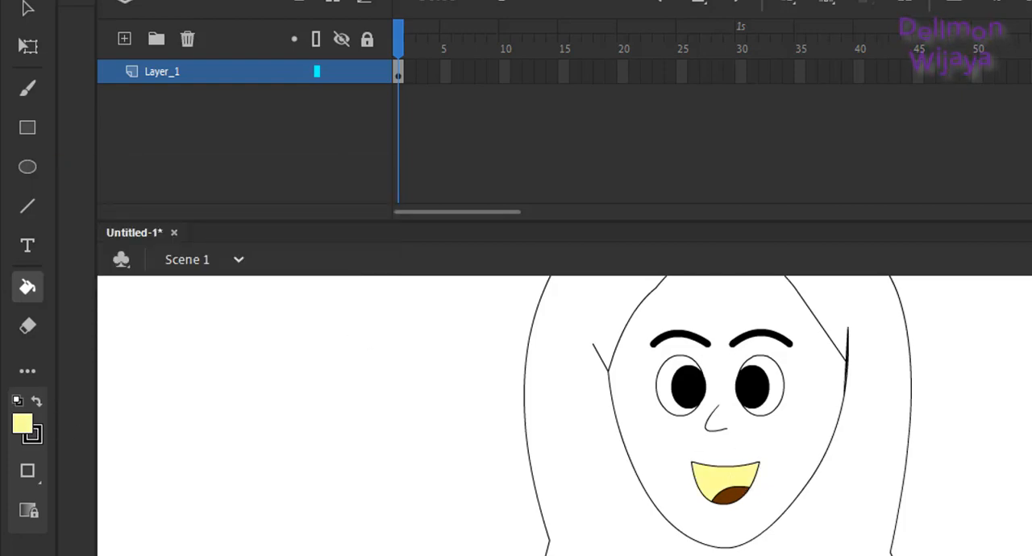
Step: Set the fill color to cream (#FFFFCC) and fill the upper area of the mouth with it
click(26, 429)
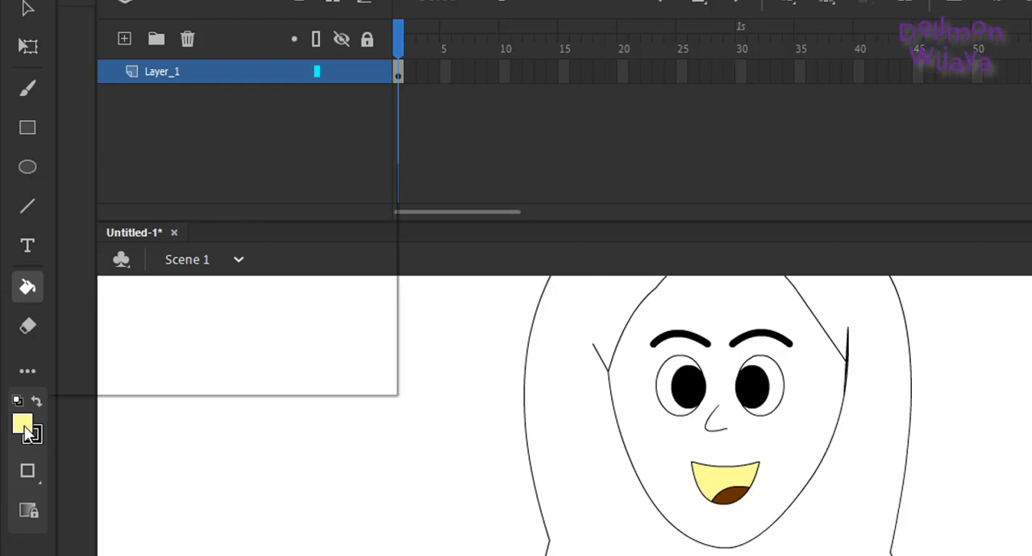
click(353, 332)
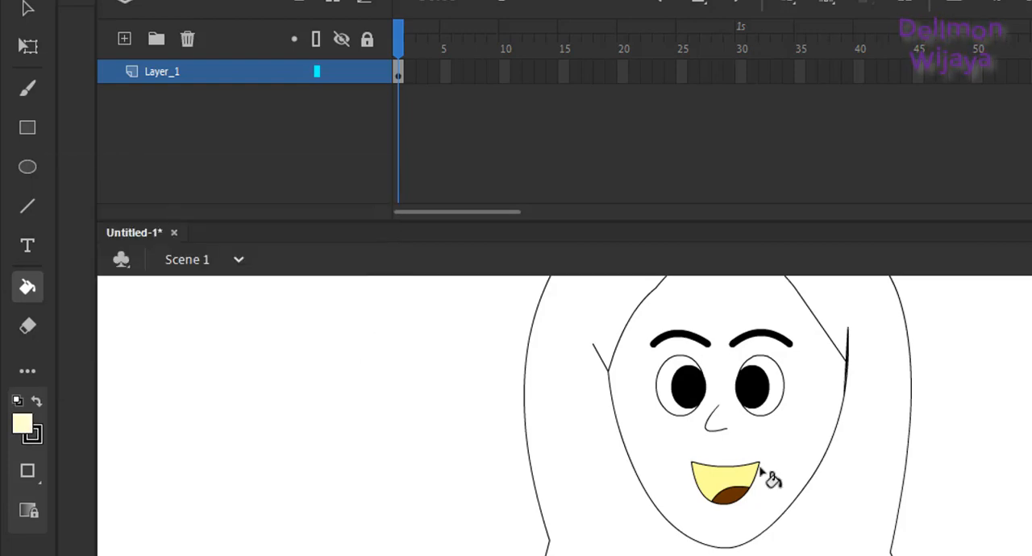
click(727, 477)
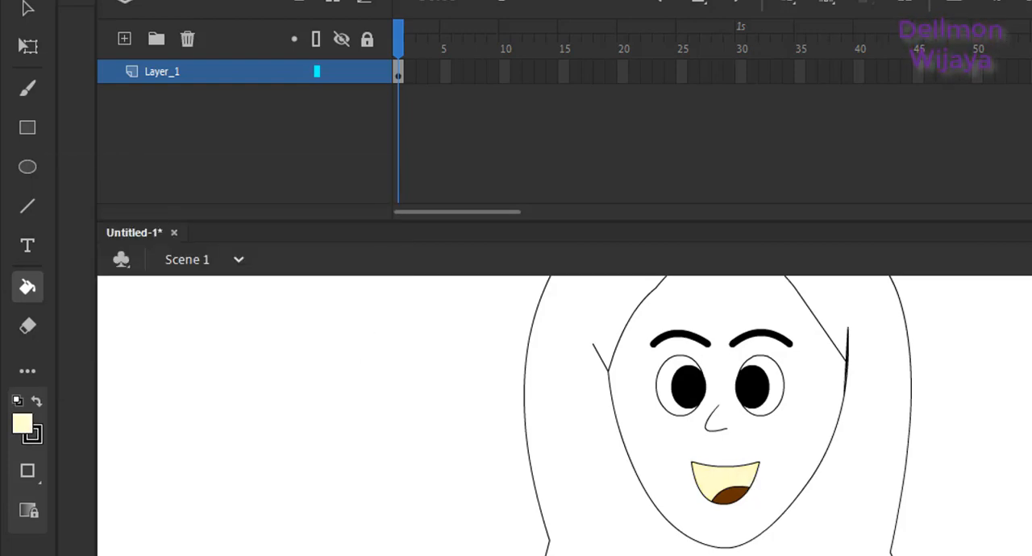
key(v)
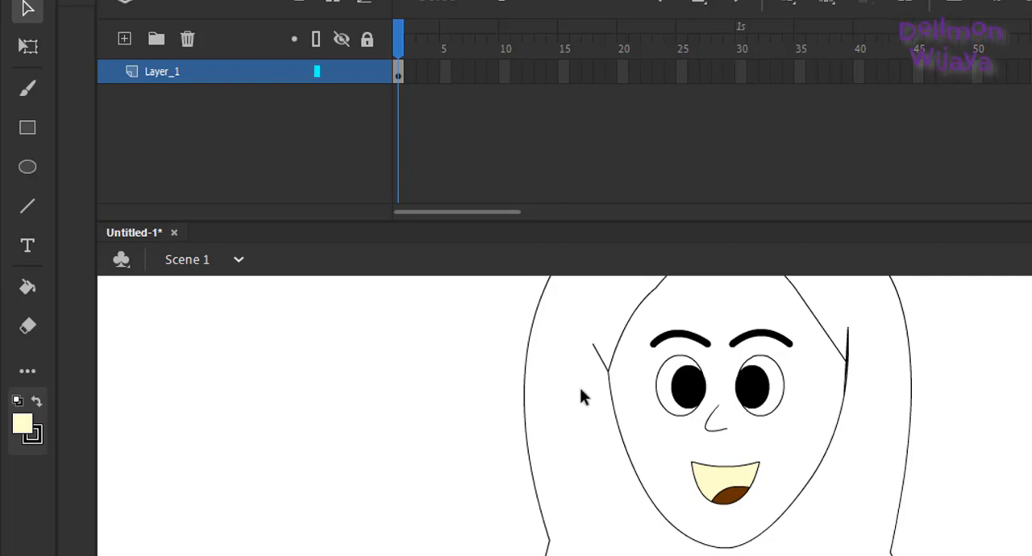
click(29, 426)
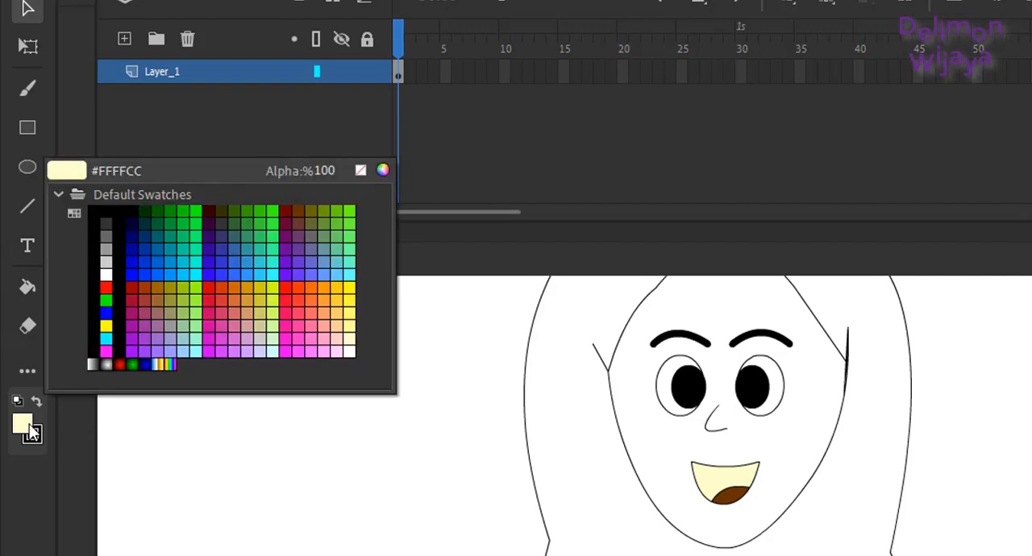
click(29, 426)
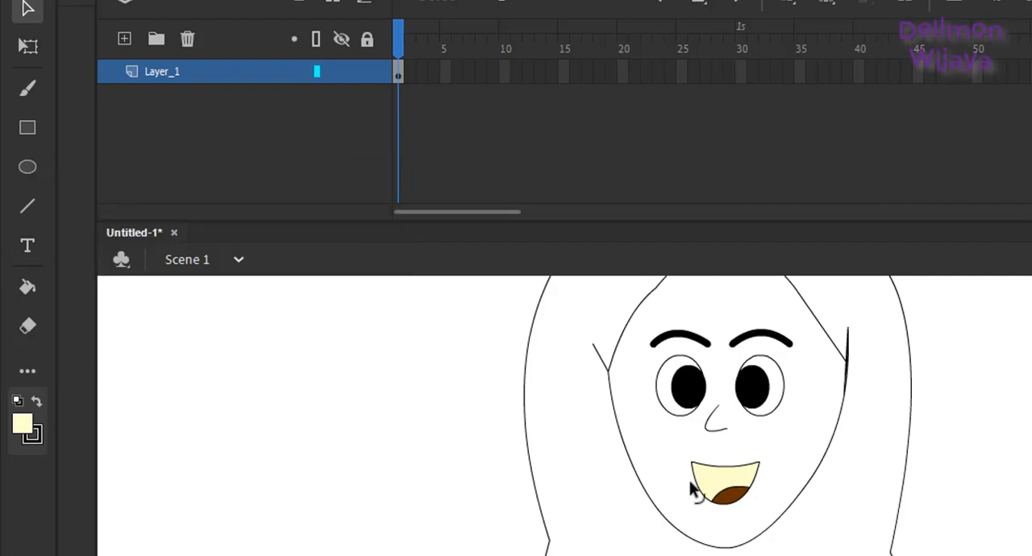
Step: Select the whole mouth and convert it to a Graphic symbol named mulut
drag(668, 436, 776, 518)
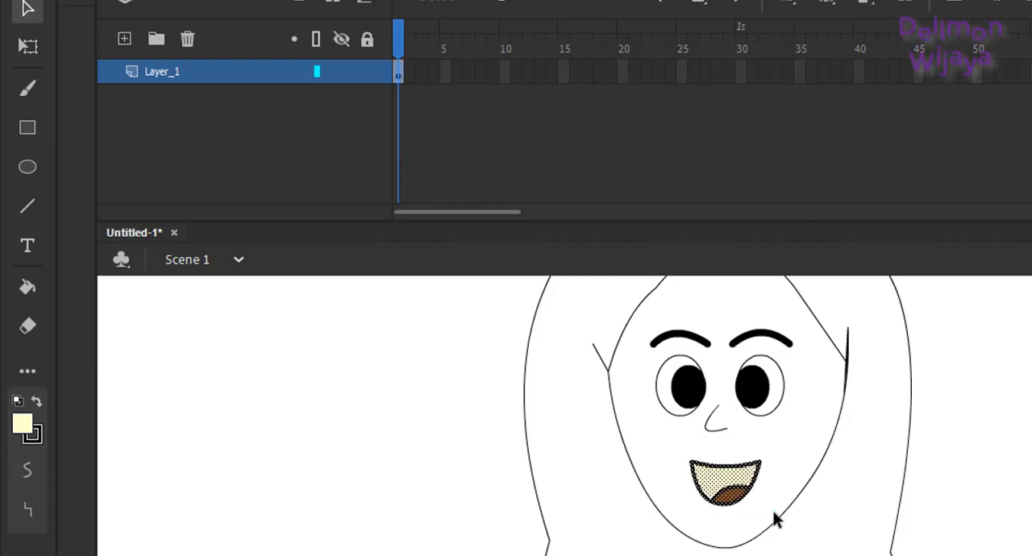
right_click(722, 482)
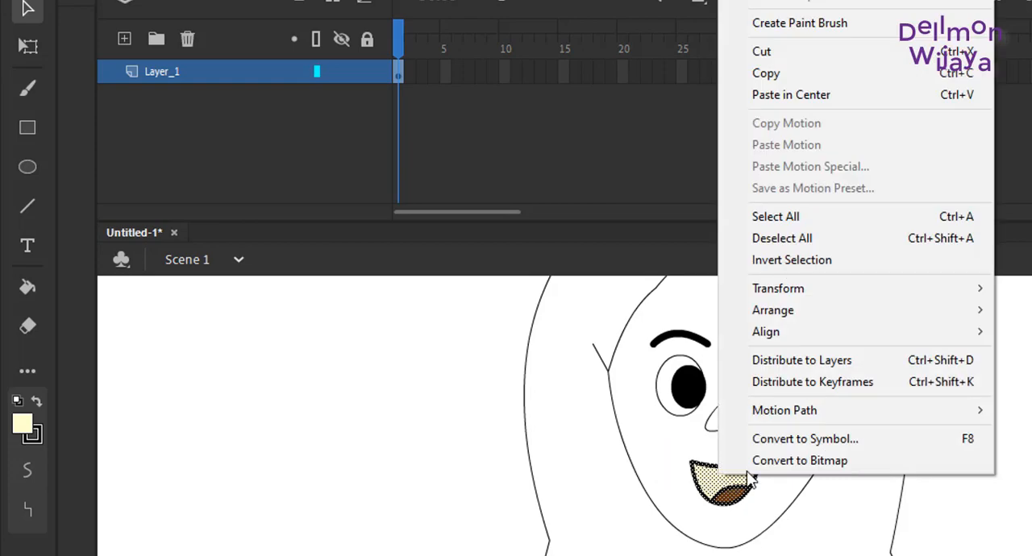
click(808, 440)
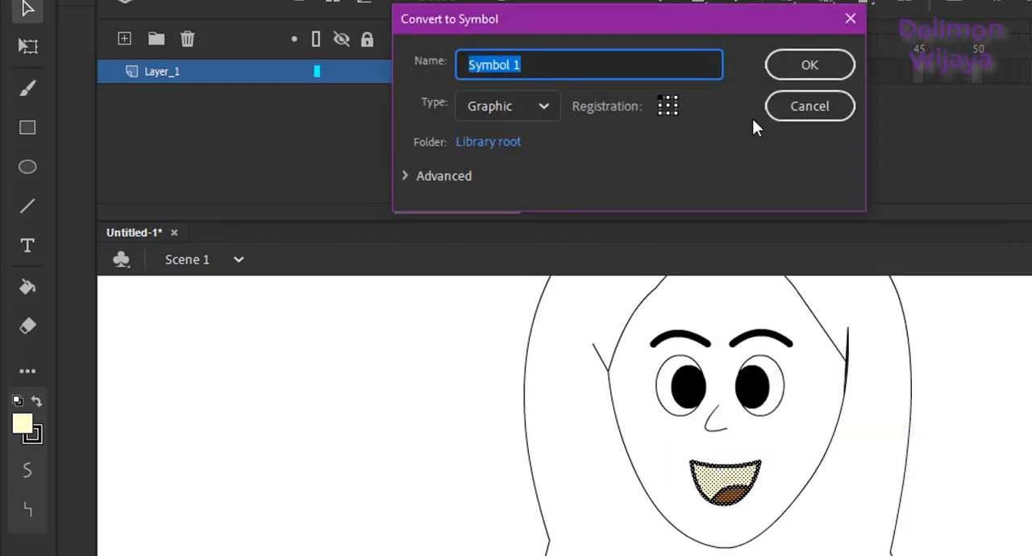
text(mulu)
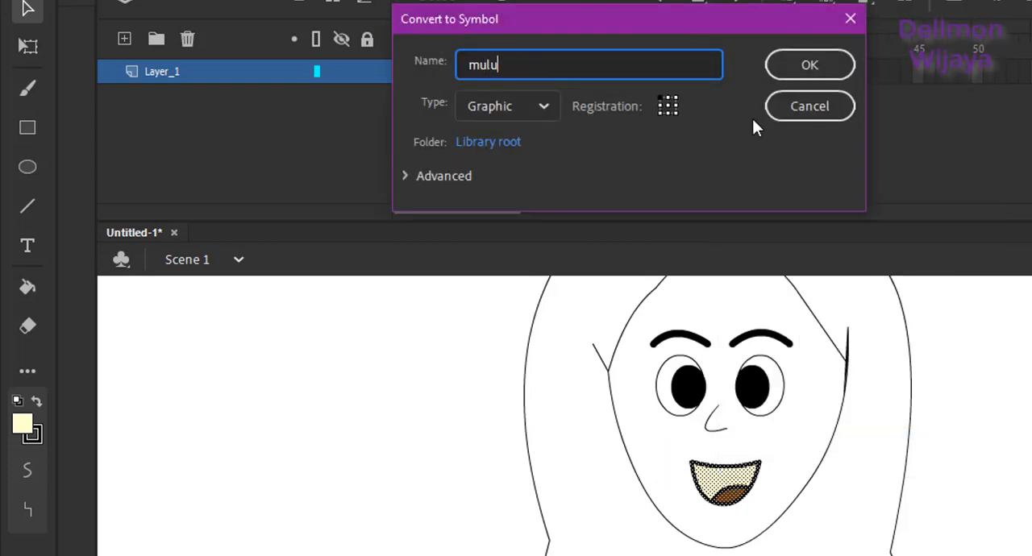
text(t)
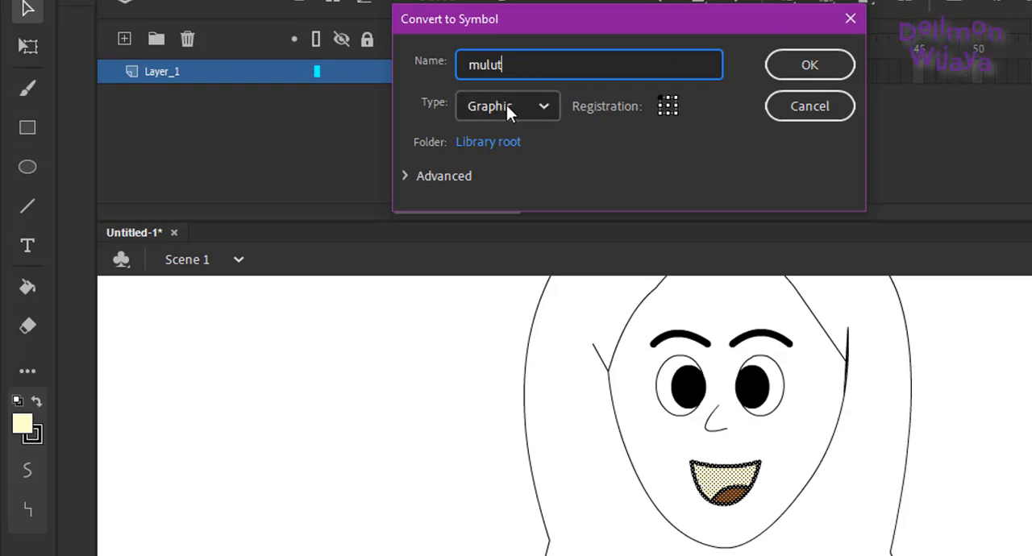
click(543, 104)
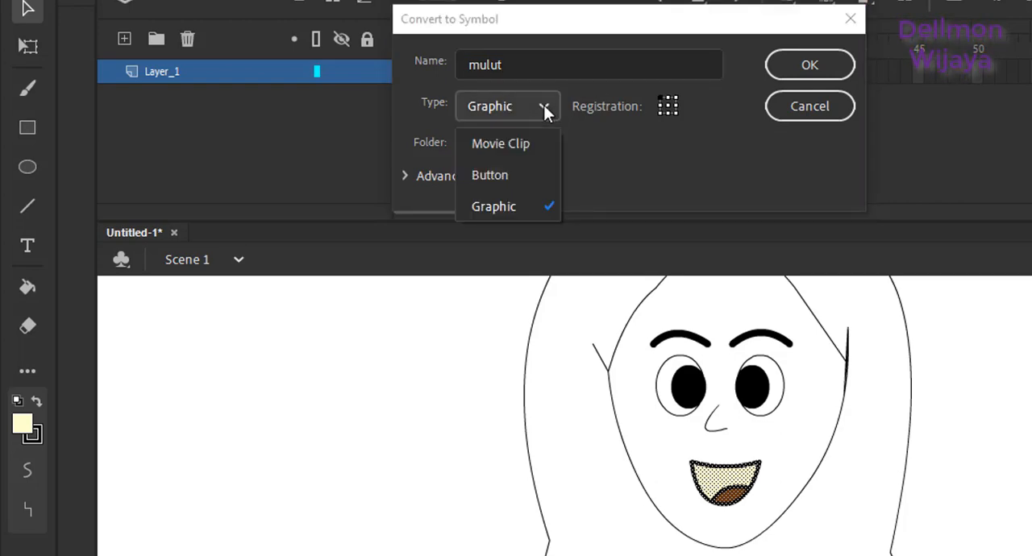
click(494, 203)
click(775, 68)
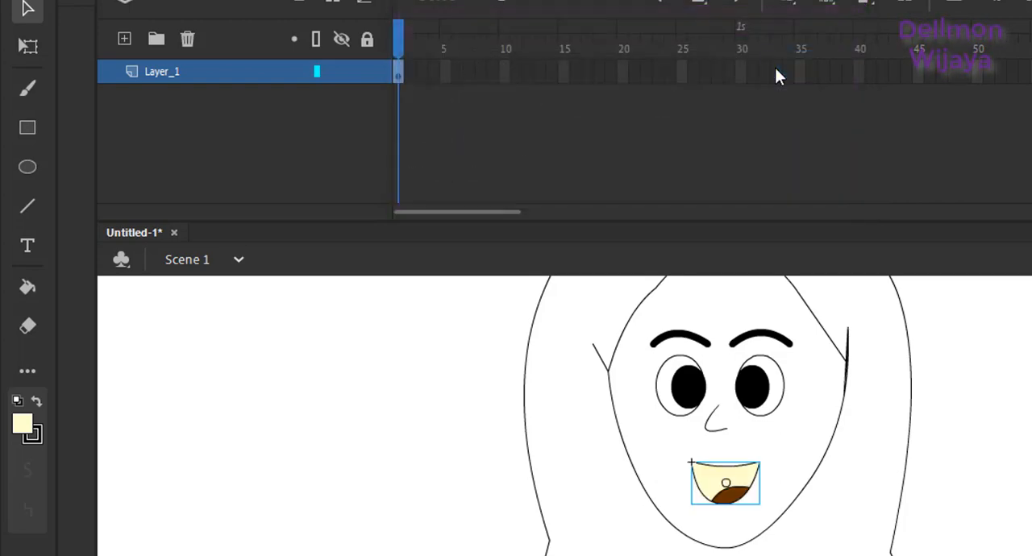
Step: Open the mulut symbol for editing, insert a keyframe at frame 2 and scale the mouth down to a smaller opening
double_click(704, 472)
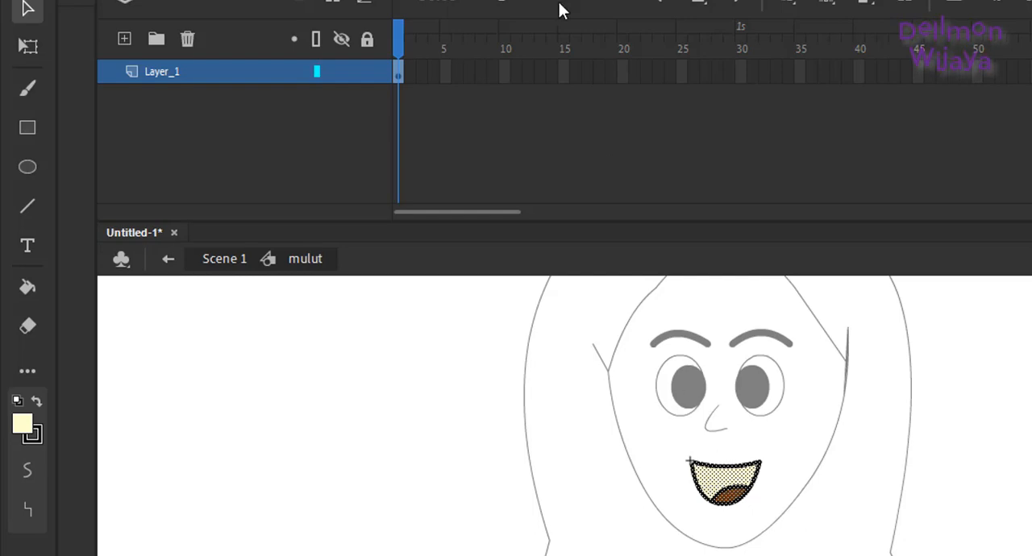
click(409, 75)
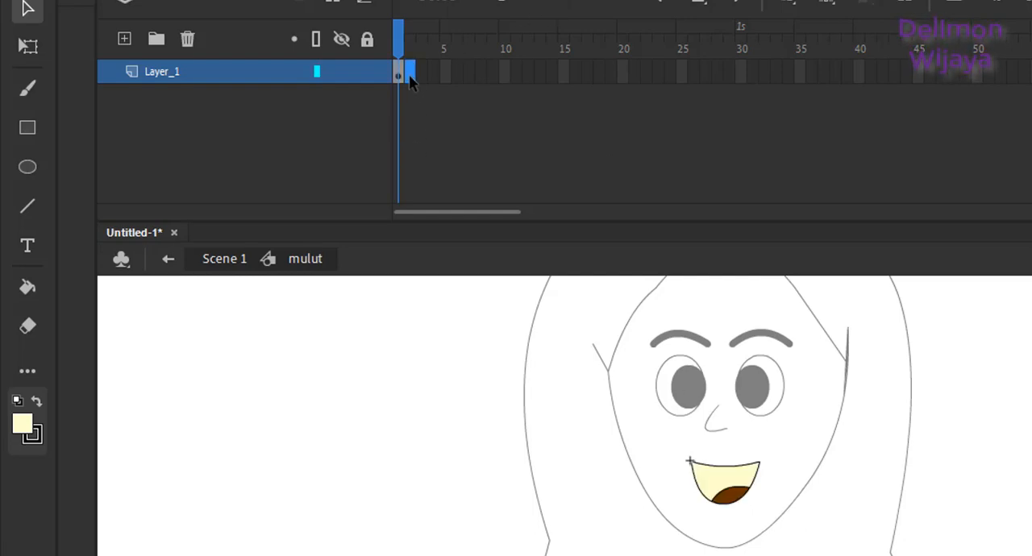
right_click(408, 77)
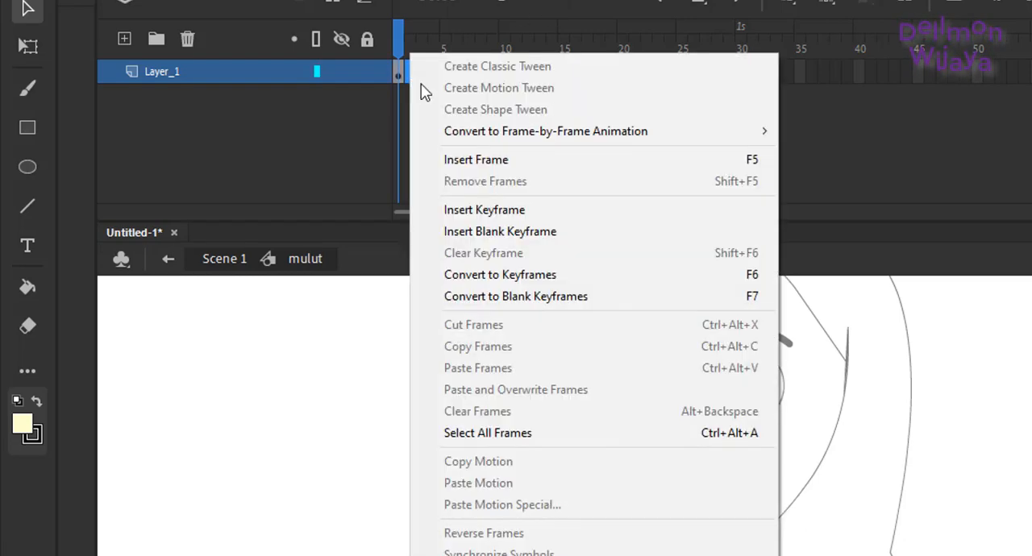
click(488, 208)
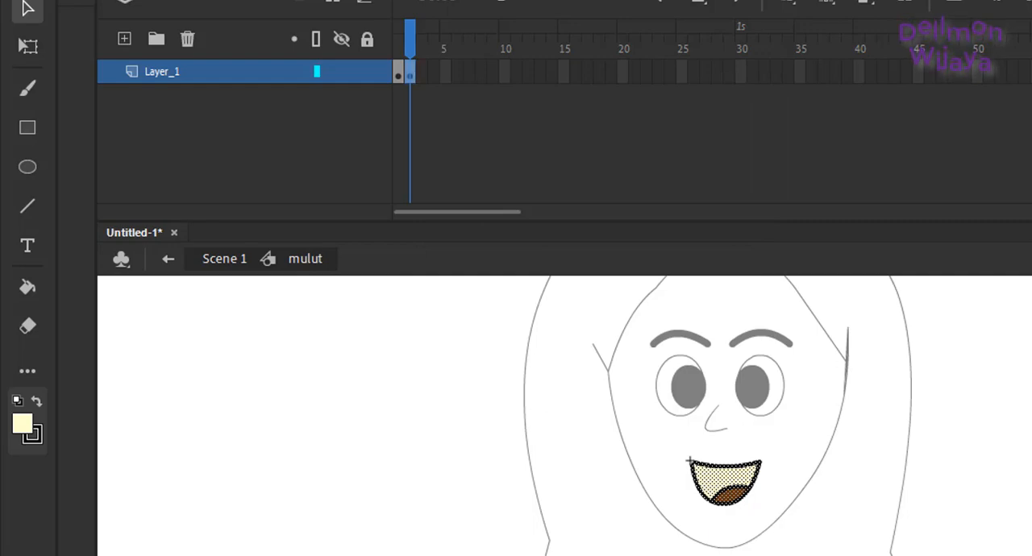
key(q)
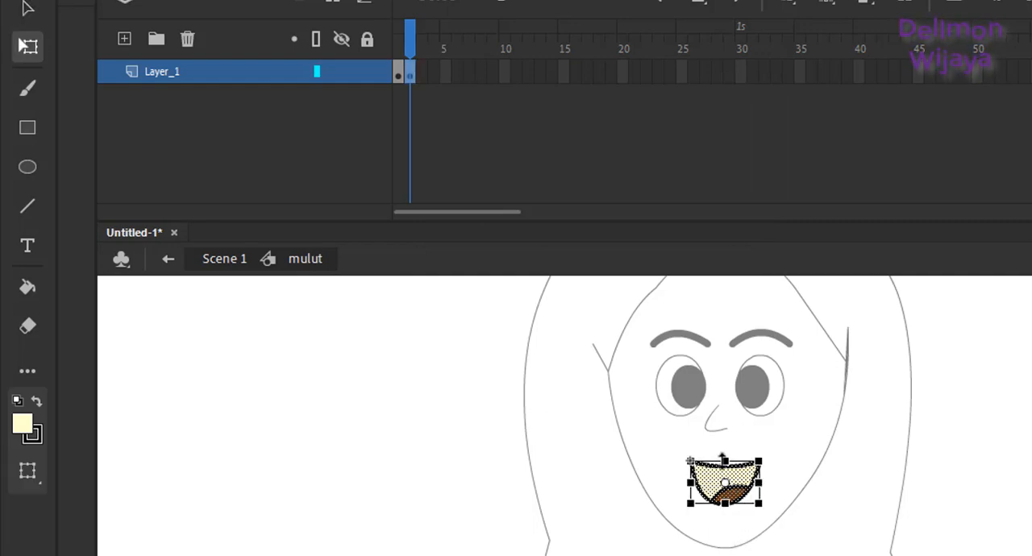
drag(723, 461, 698, 483)
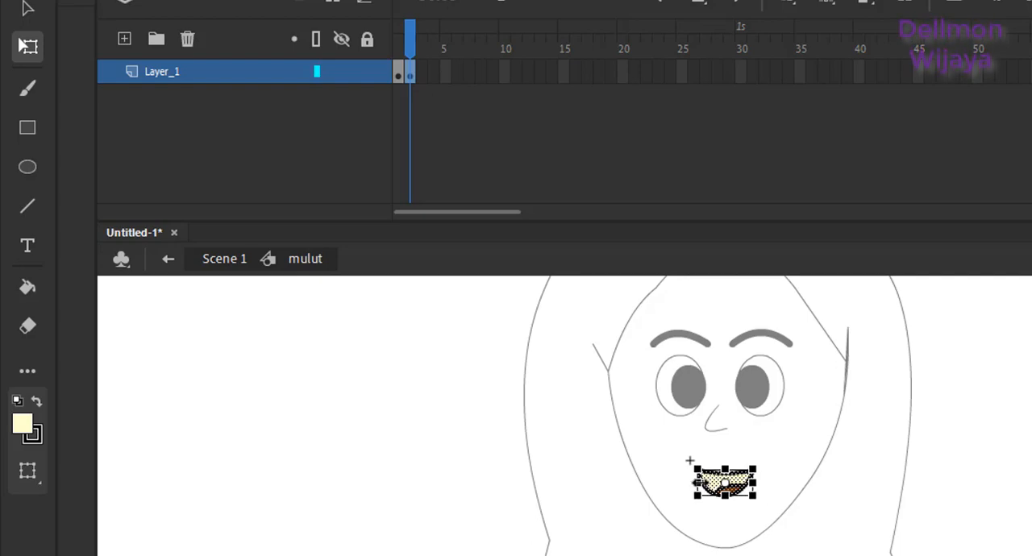
Step: Insert a keyframe at frame 3 and transform the mouth into a wide, nearly closed shape
click(419, 75)
right_click(420, 74)
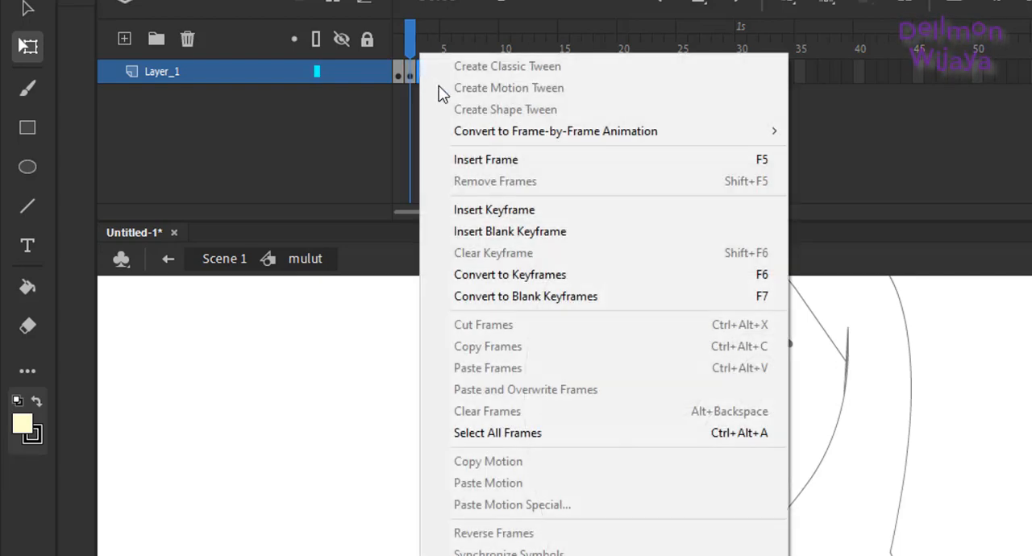
click(495, 210)
drag(698, 484, 725, 475)
click(720, 530)
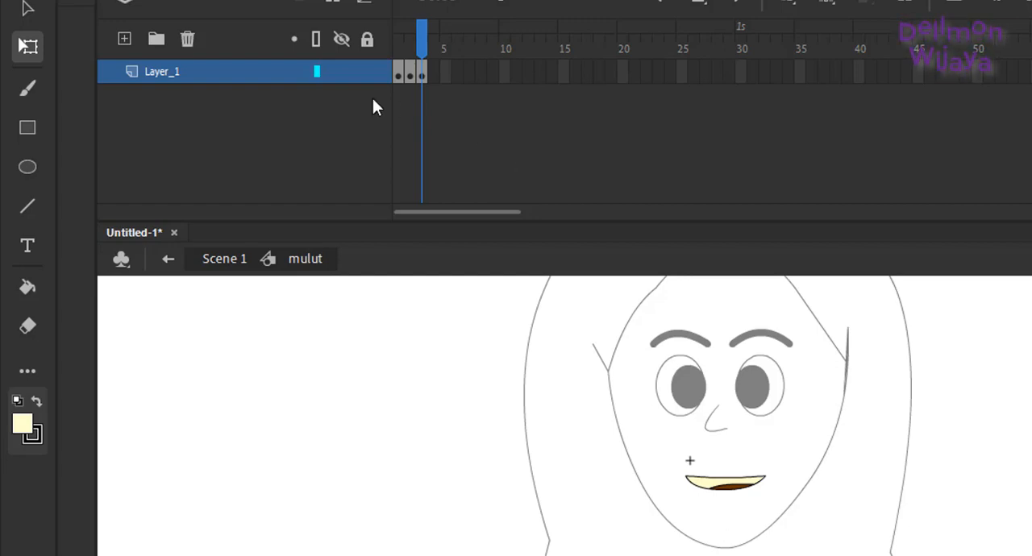
Step: Insert a keyframe at frame 4 and replace its mouth with a short, thick horizontal line
mouse_move(421, 42)
mouse_down()
mouse_move(398, 45)
mouse_move(422, 50)
mouse_up()
right_click(436, 70)
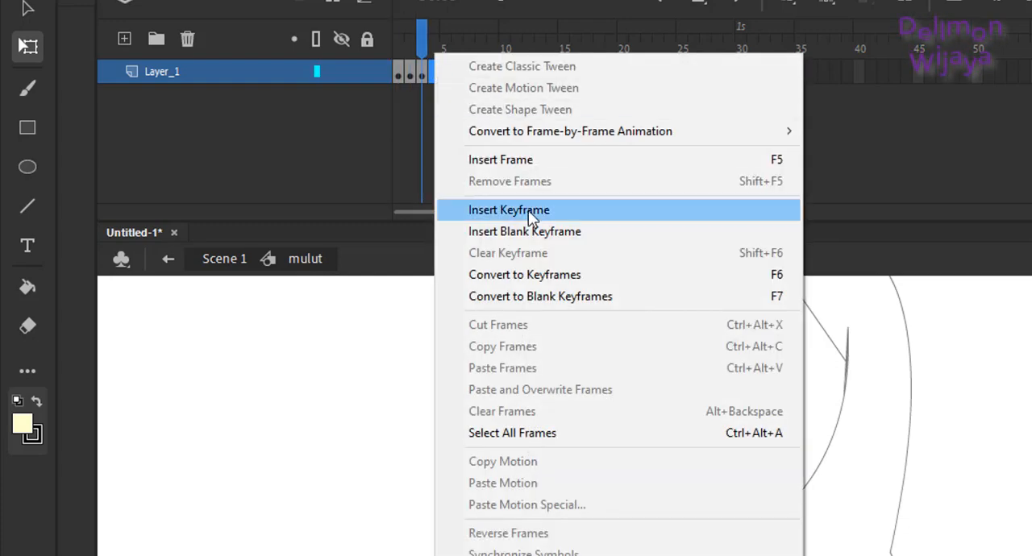
click(528, 211)
key(Delete)
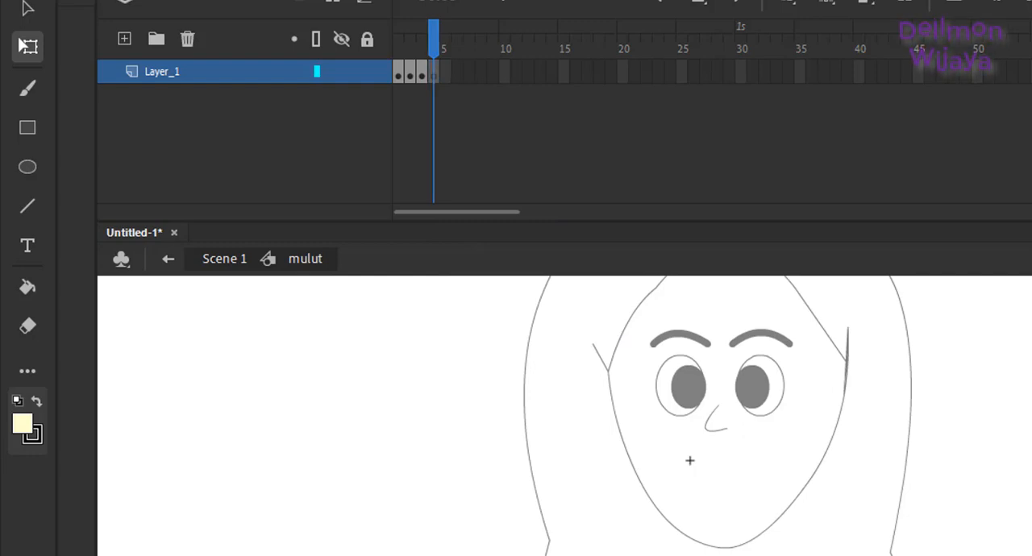
click(31, 207)
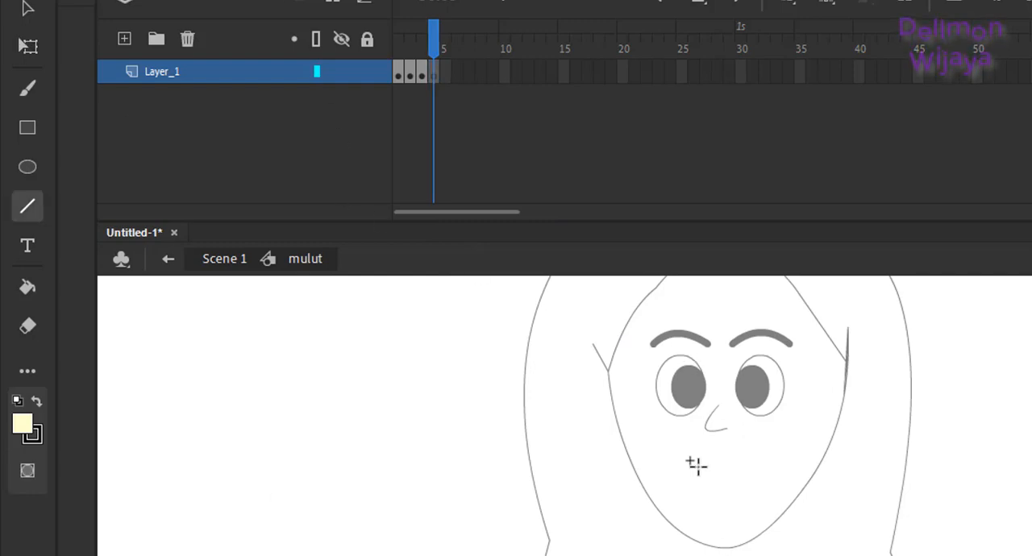
drag(693, 476, 743, 478)
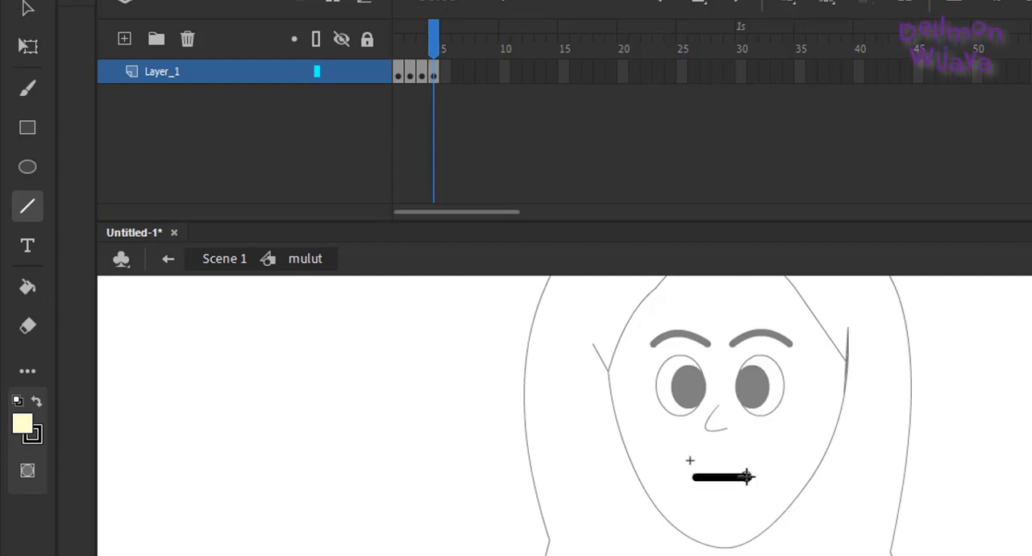
Step: Insert a keyframe at frame 5 and bend the mouth line downward into a closed smile
right_click(447, 74)
click(520, 205)
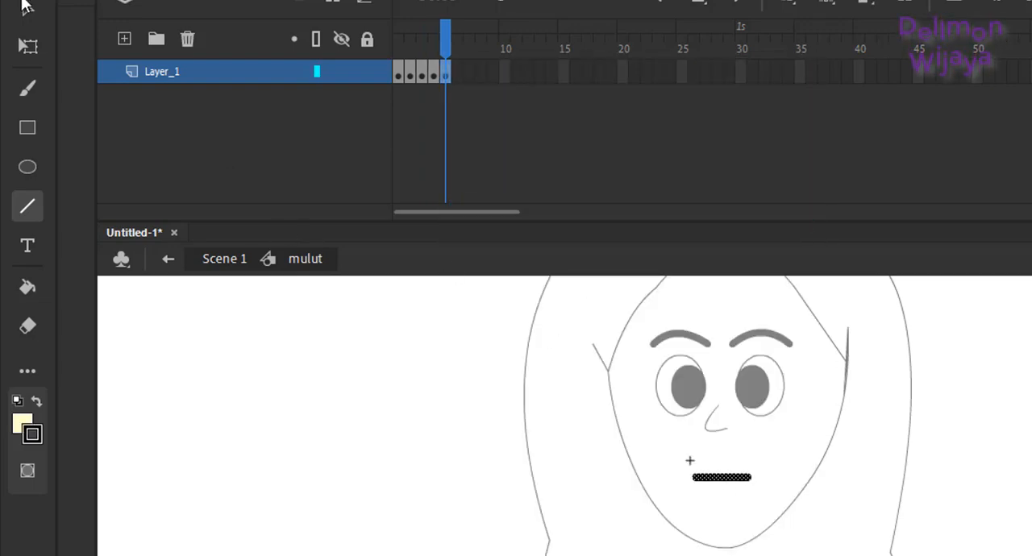
click(25, 7)
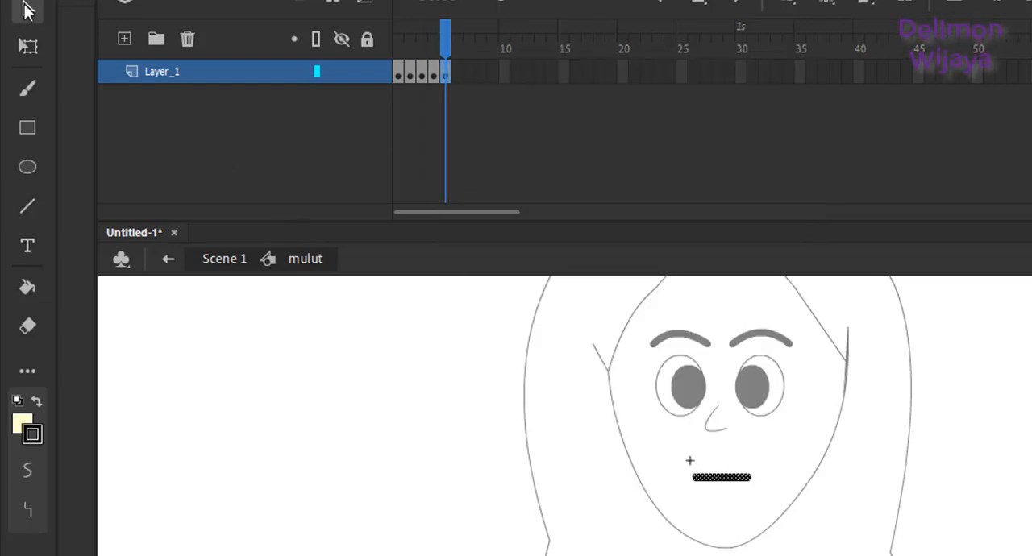
click(718, 494)
drag(721, 477, 720, 490)
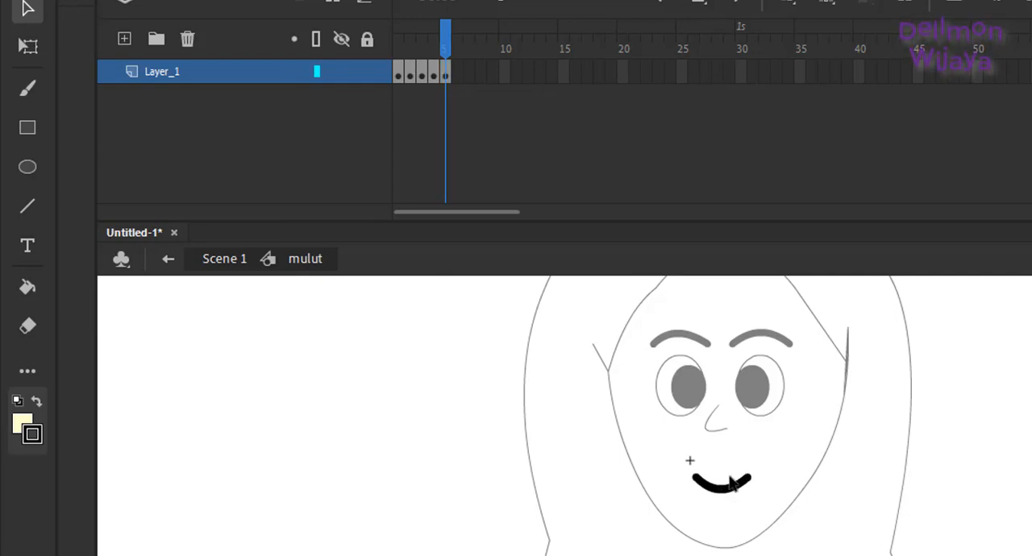
Step: Insert a keyframe at frame 6, bend the mouth line upward into a frown and return to Scene 1
right_click(461, 74)
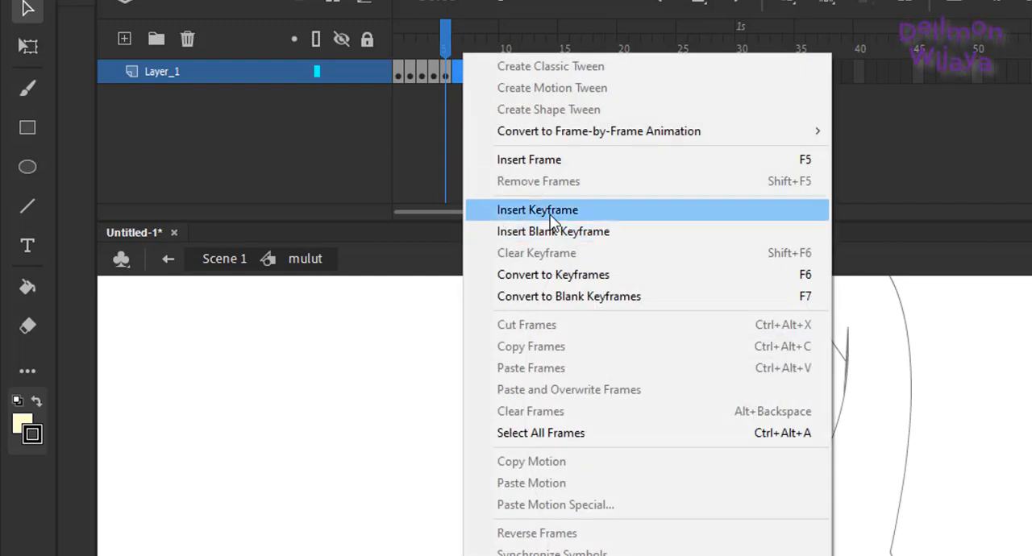
click(561, 209)
click(718, 542)
drag(720, 488, 719, 474)
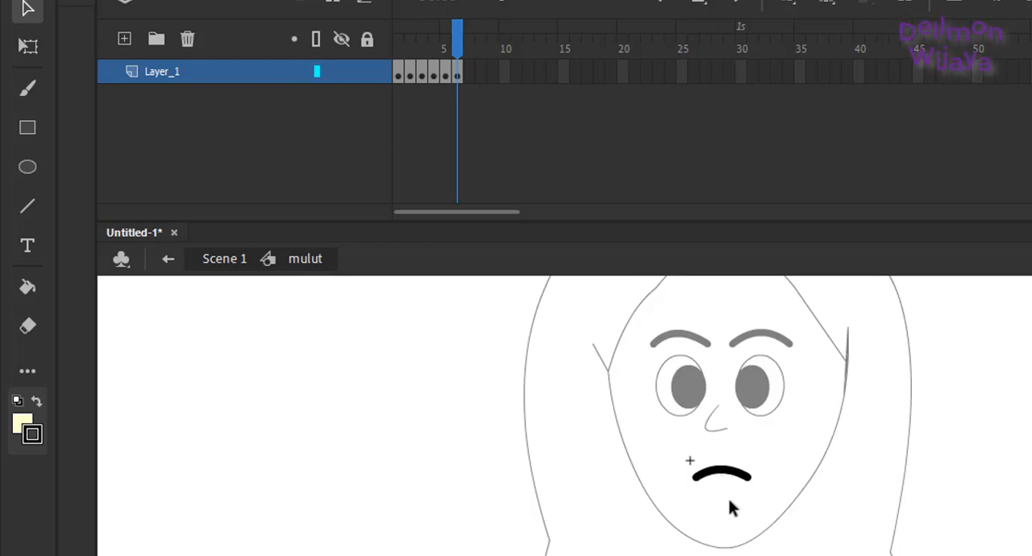
double_click(729, 502)
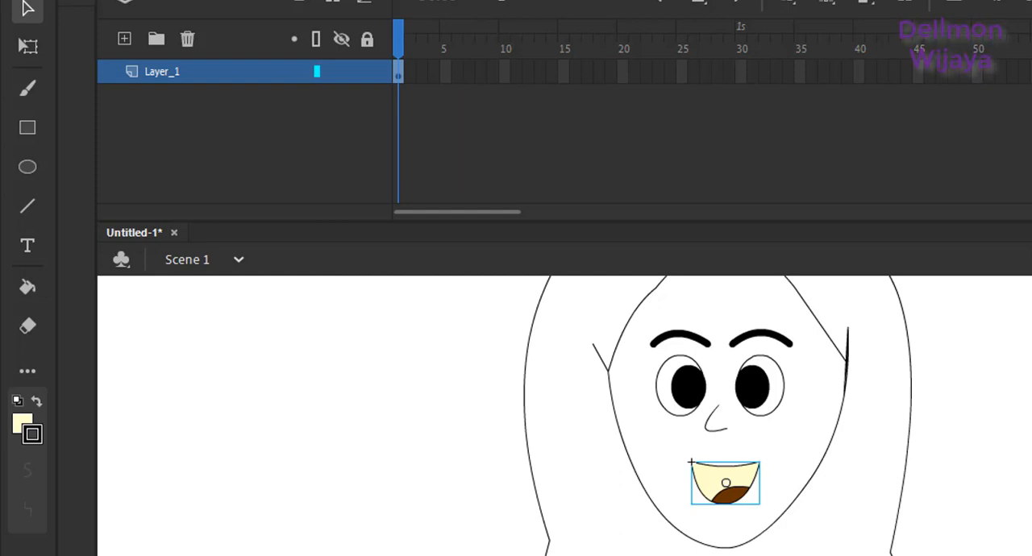
key(Escape)
Step: Fill the headscarf with orange (#FF9900) using the Paint Bucket
key(ctrl+minus)
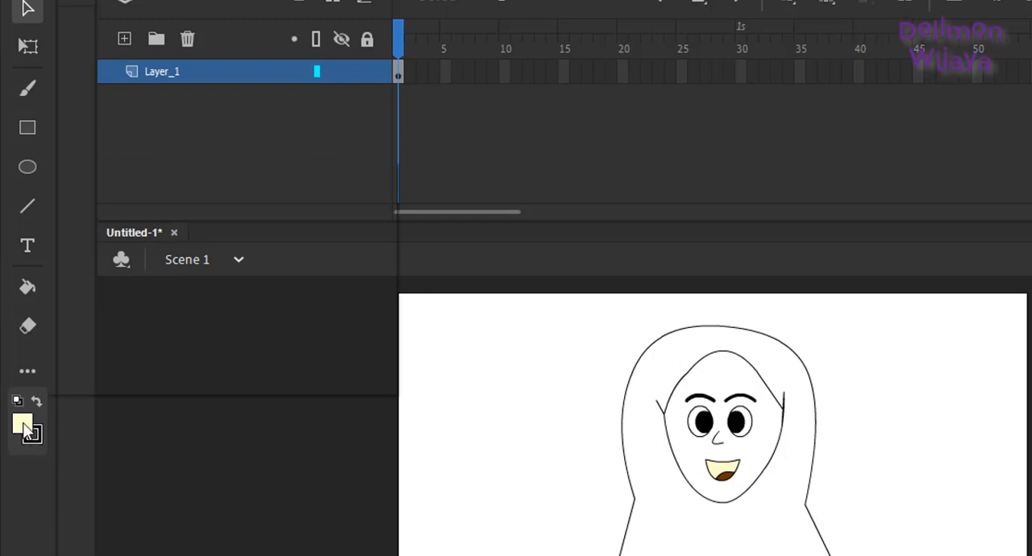
click(24, 429)
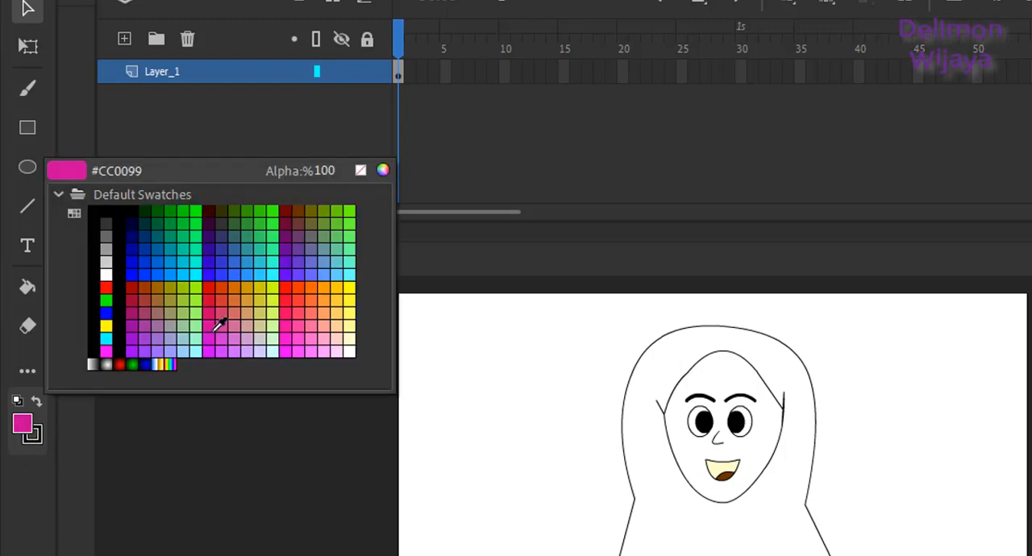
click(329, 285)
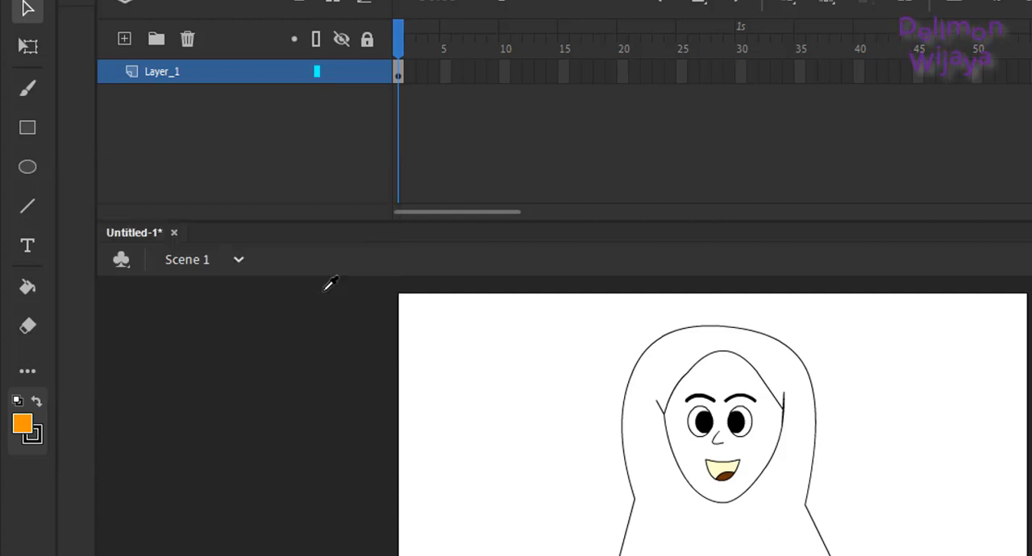
click(32, 288)
click(675, 519)
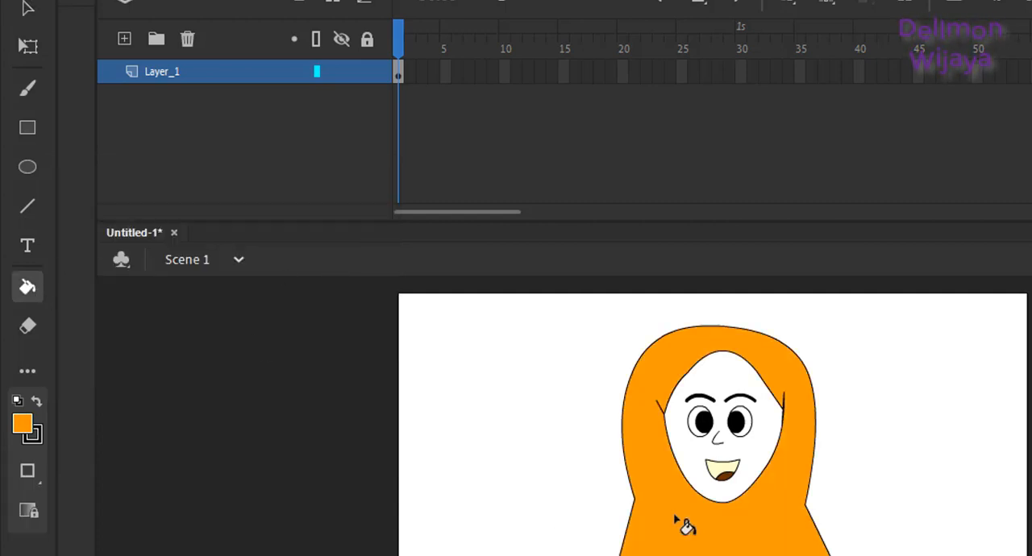
Step: Try a golden yellow (#FFCC33) fill on the face
click(25, 427)
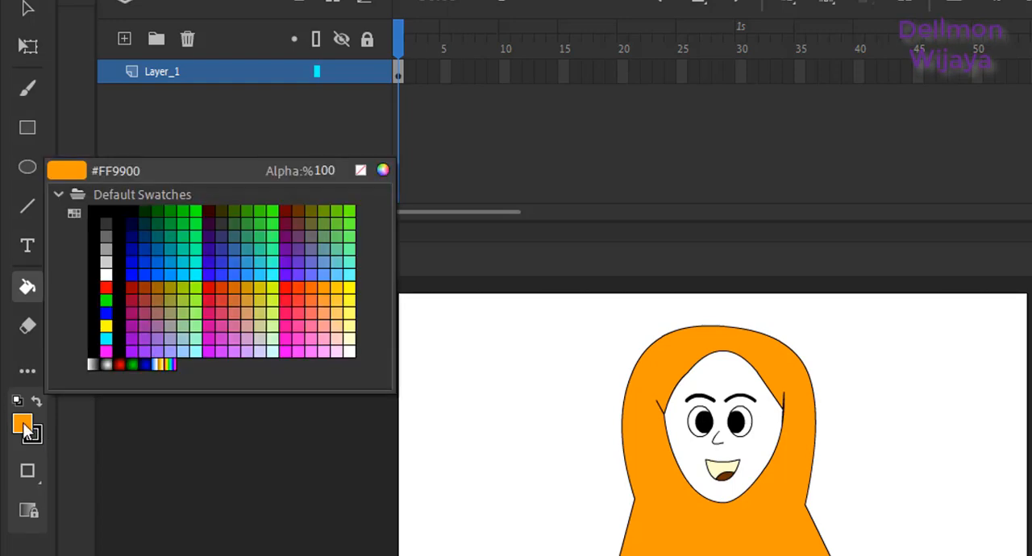
click(346, 294)
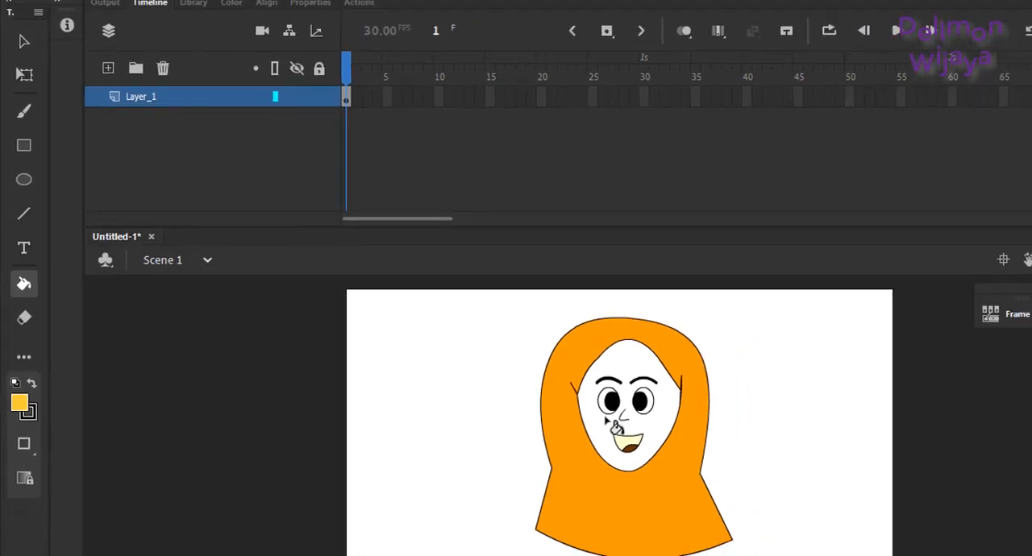
click(702, 455)
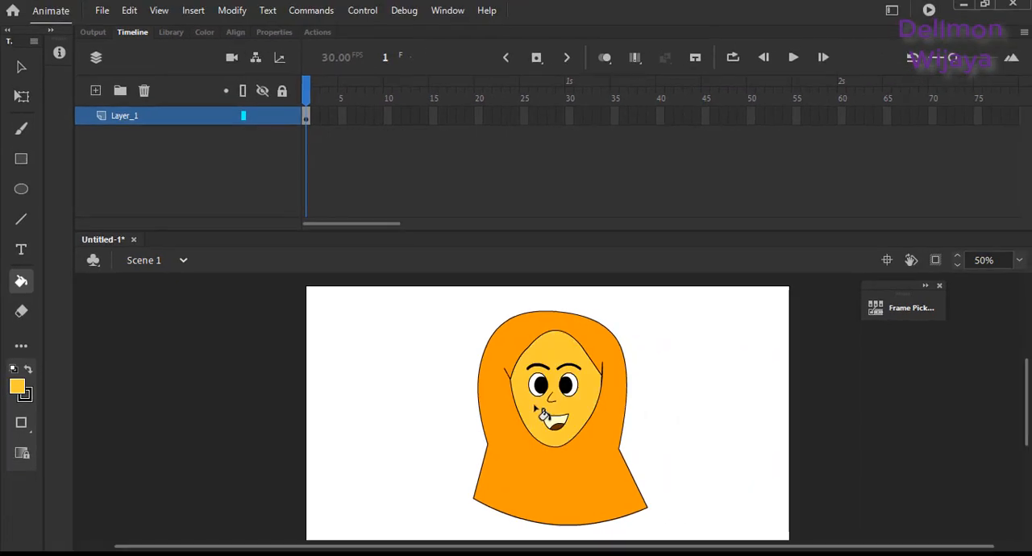
Step: Fill the face with light yellow (#FFFF99) using the Paint Bucket
click(23, 393)
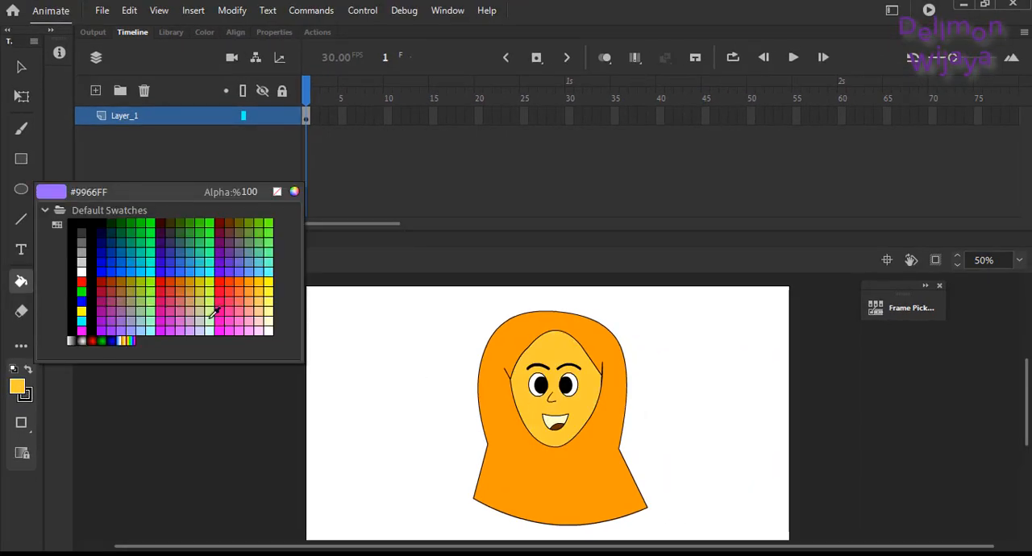
click(270, 306)
click(564, 359)
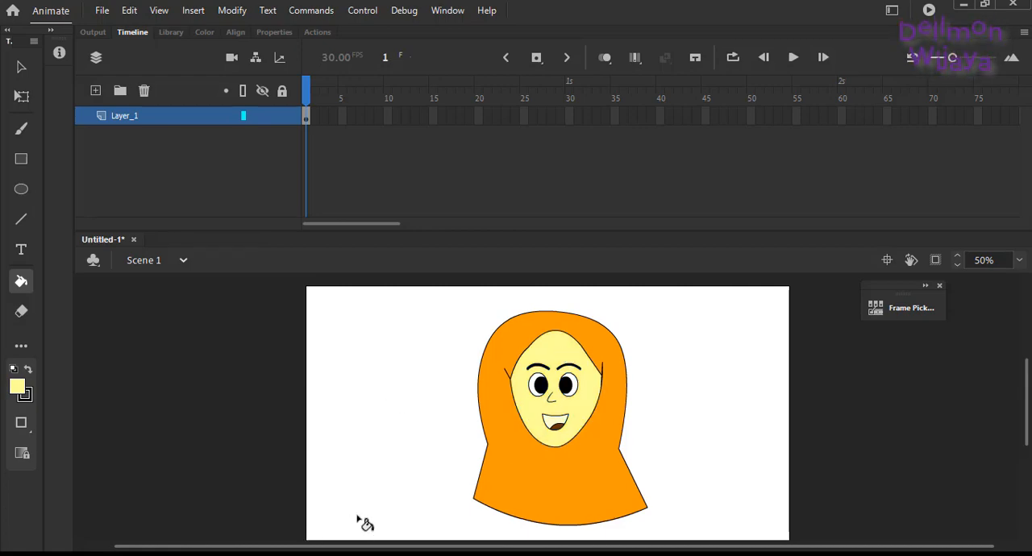
drag(1026, 420, 1029, 432)
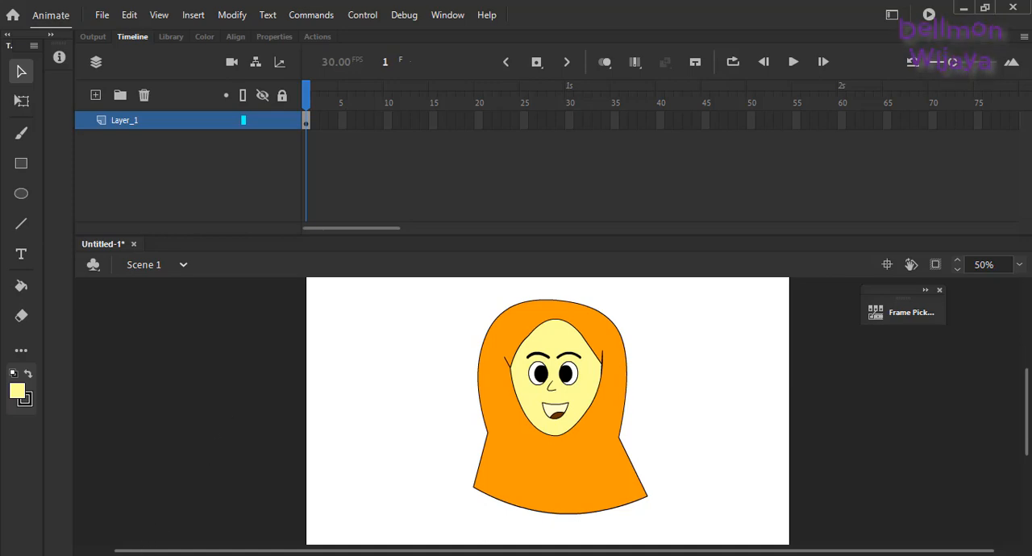
mouse_move(163, 555)
click(215, 522)
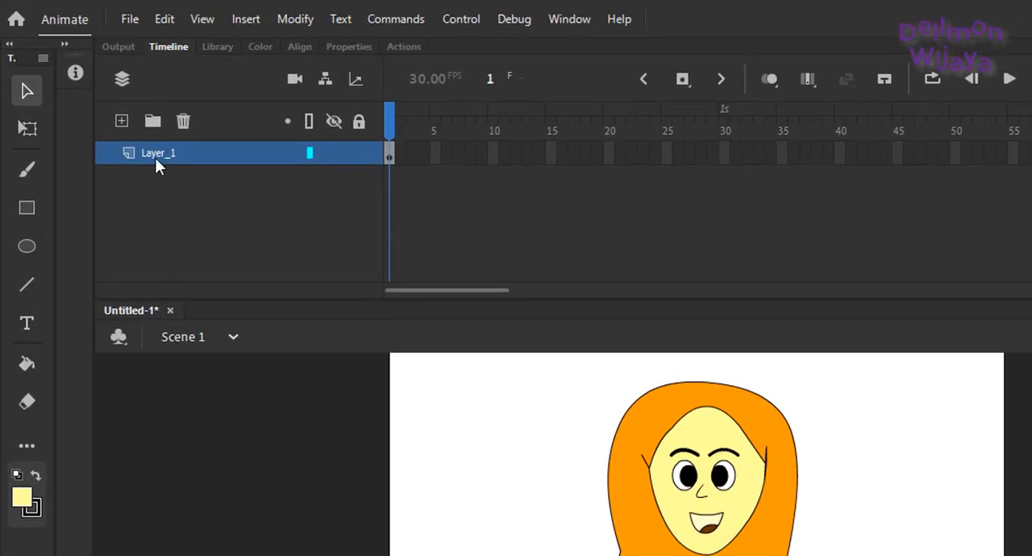
Step: Rename Layer_1 as karakter and lock the layer
click(139, 164)
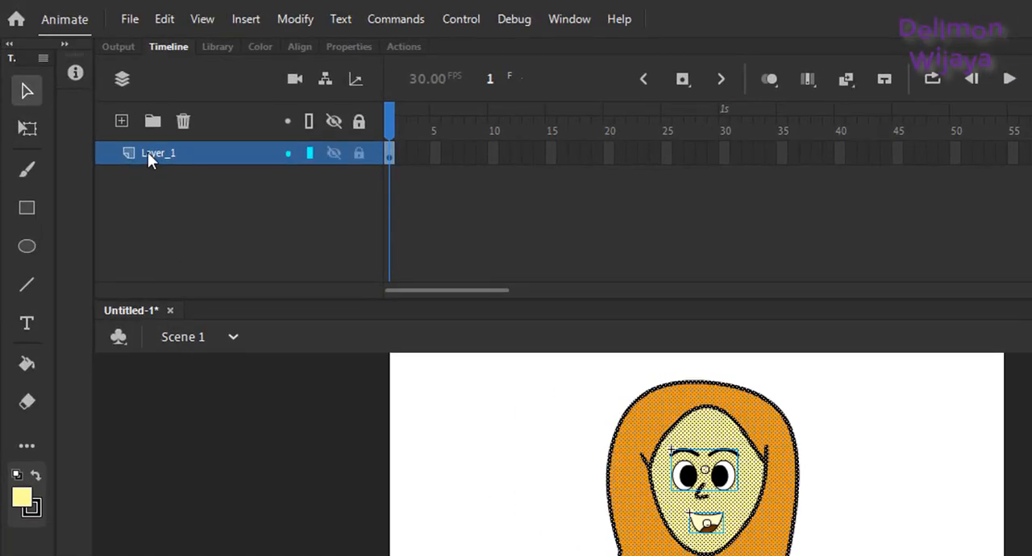
double_click(148, 152)
text(karak)
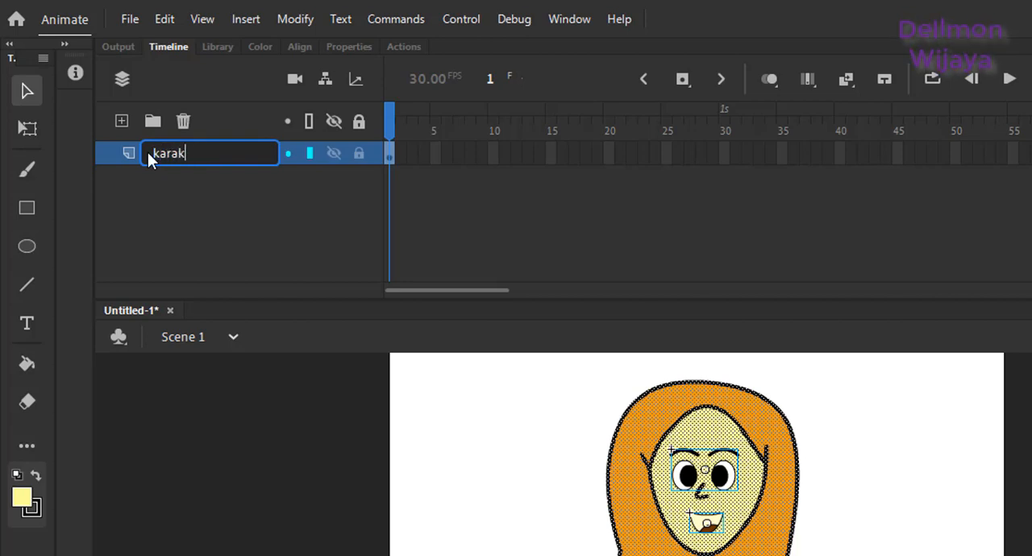
text(ter)
click(355, 152)
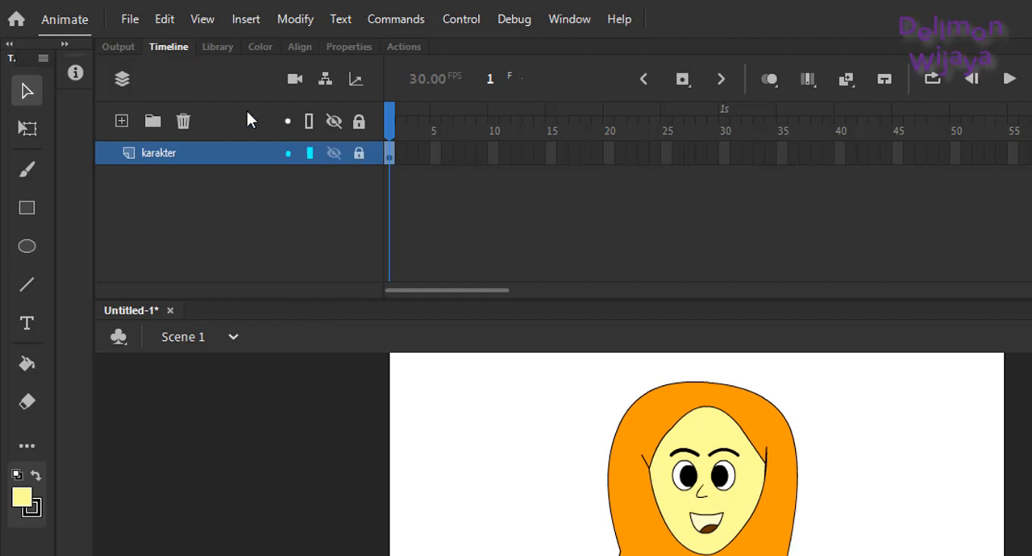
Step: Create a new layer above karakter and name it suara_karakter
click(122, 123)
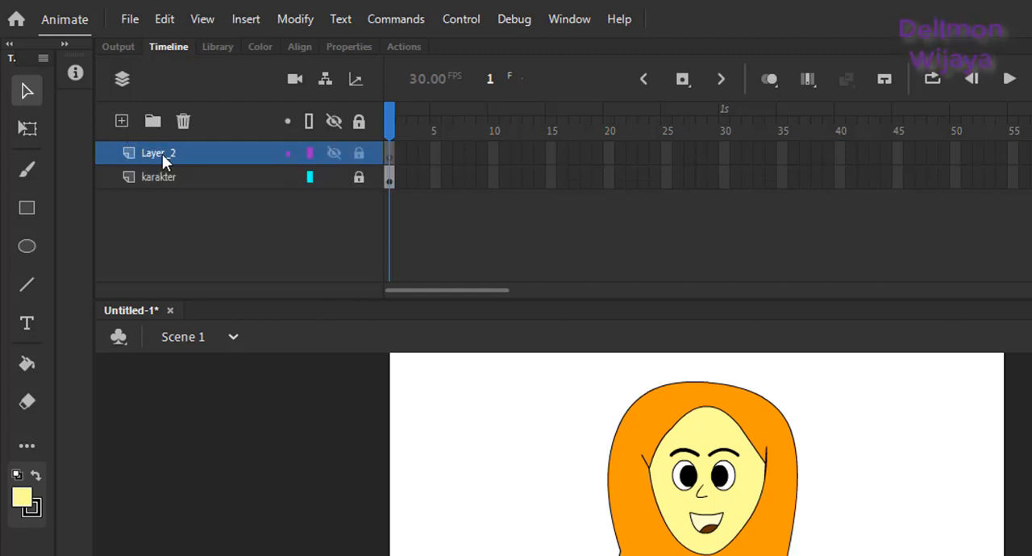
double_click(151, 154)
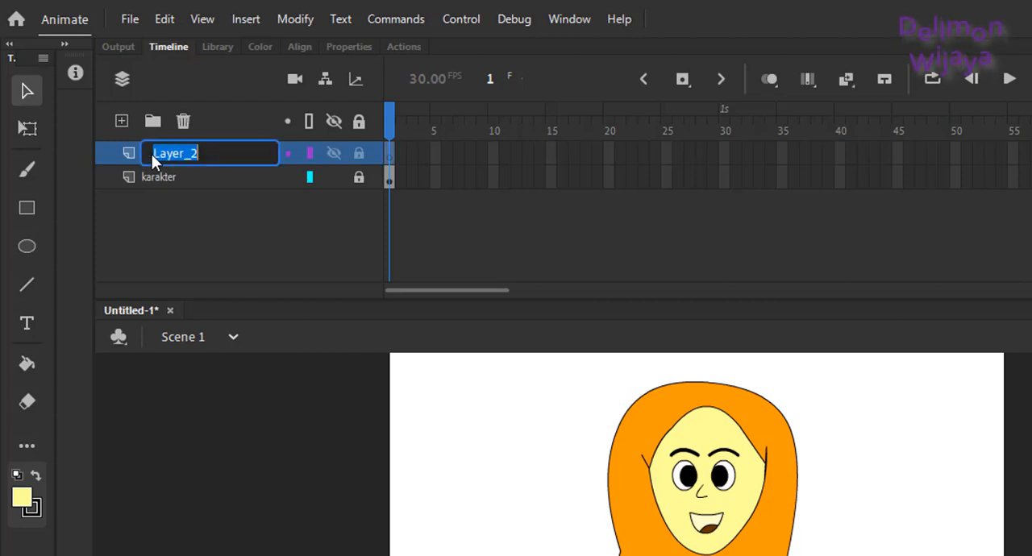
text(suara)
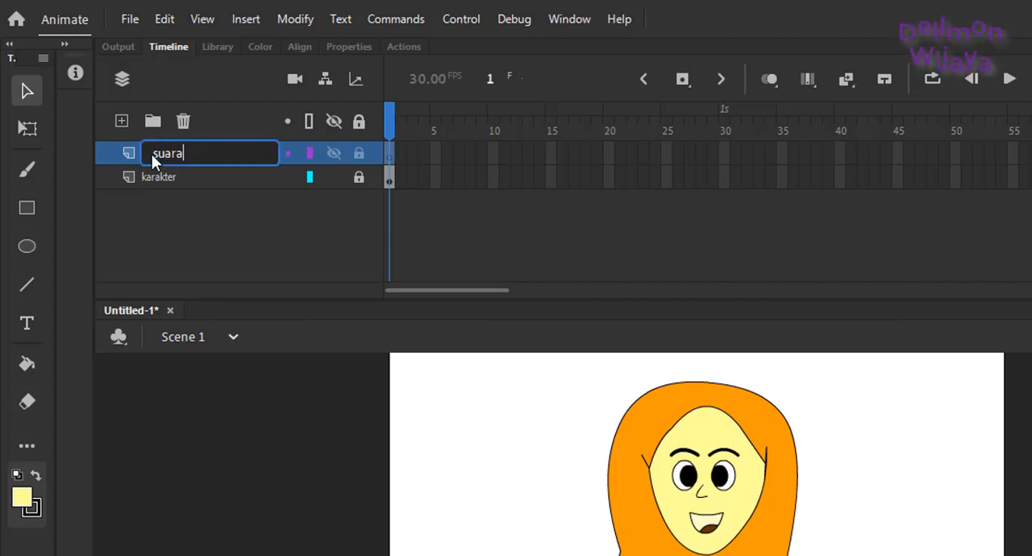
text(_kara)
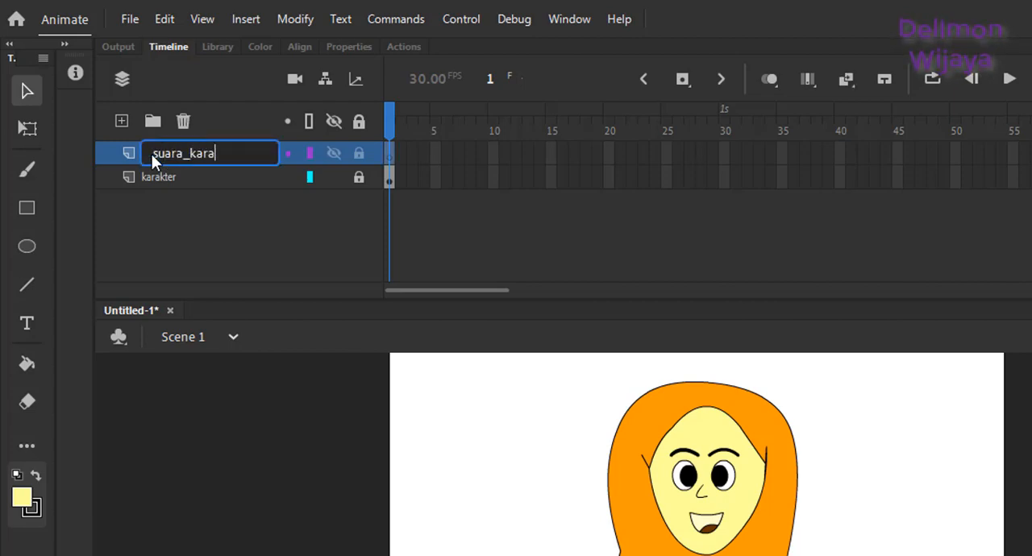
text(kter)
key(Return)
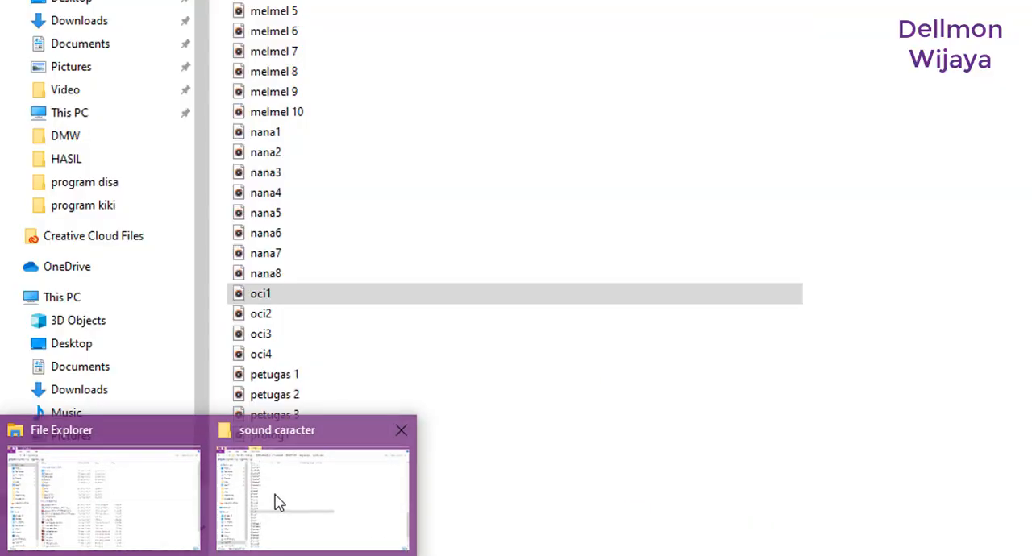
Step: Import the oci1 sound from the sound caracter folder onto the suara_karakter layer and extend its frames past frame 60
click(274, 499)
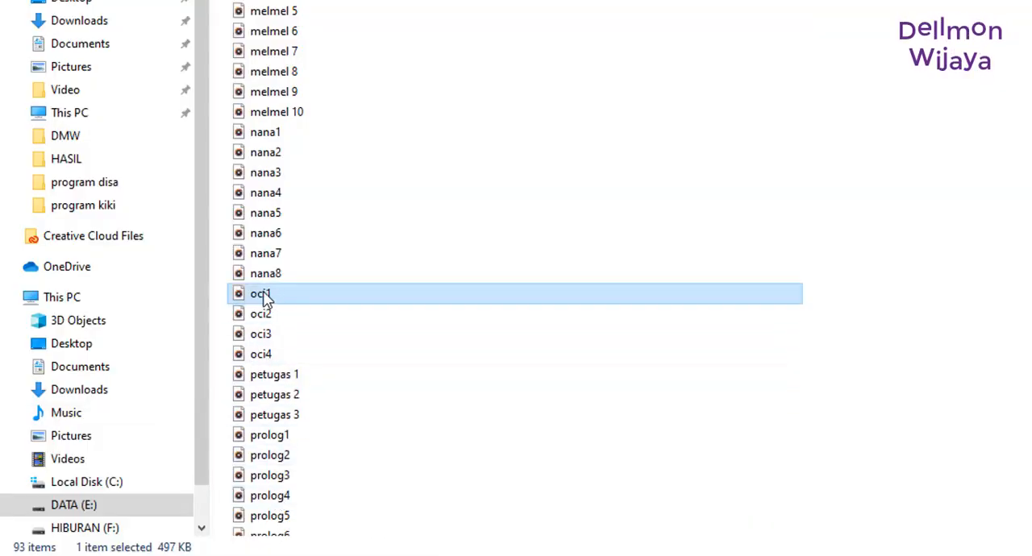
drag(266, 299, 554, 375)
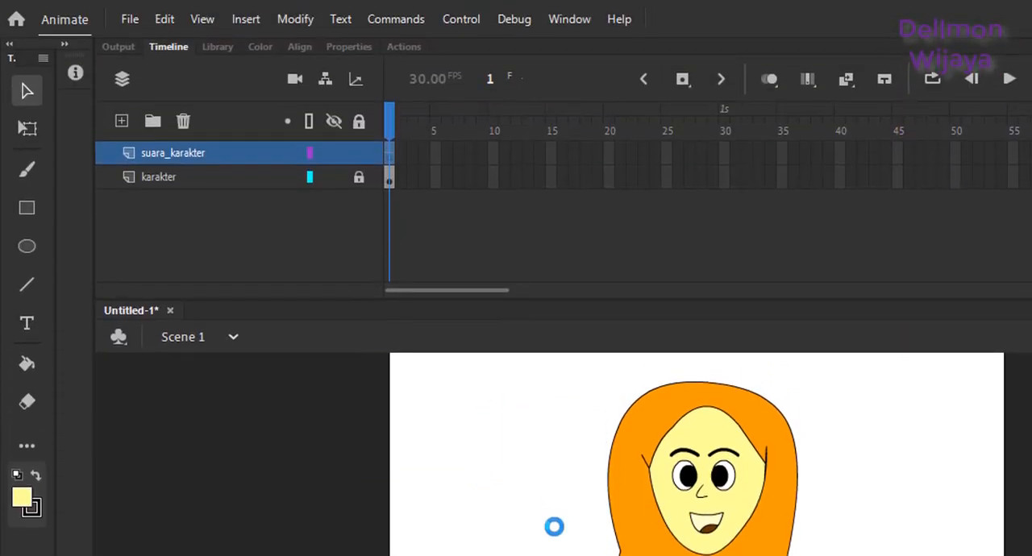
drag(492, 282, 515, 292)
right_click(900, 152)
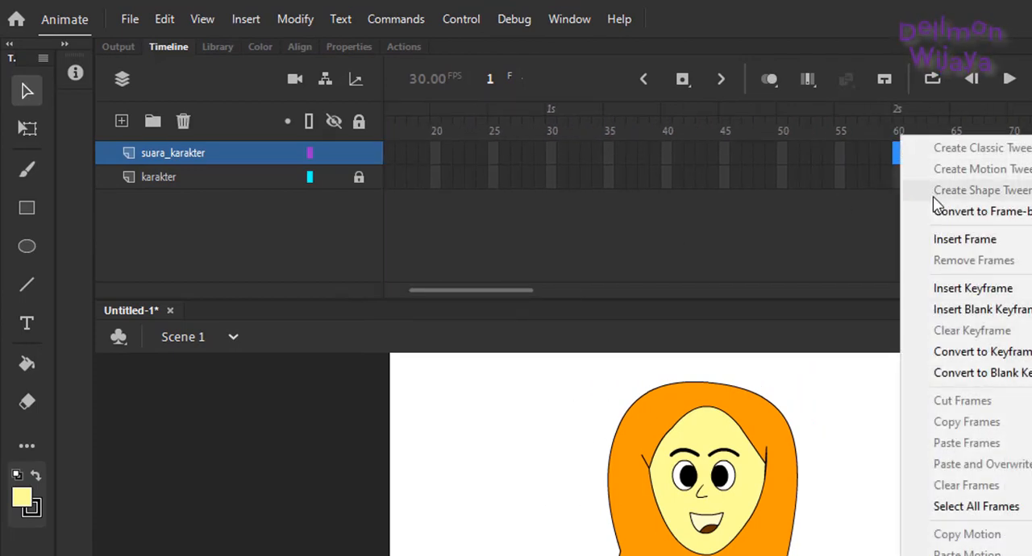
click(941, 240)
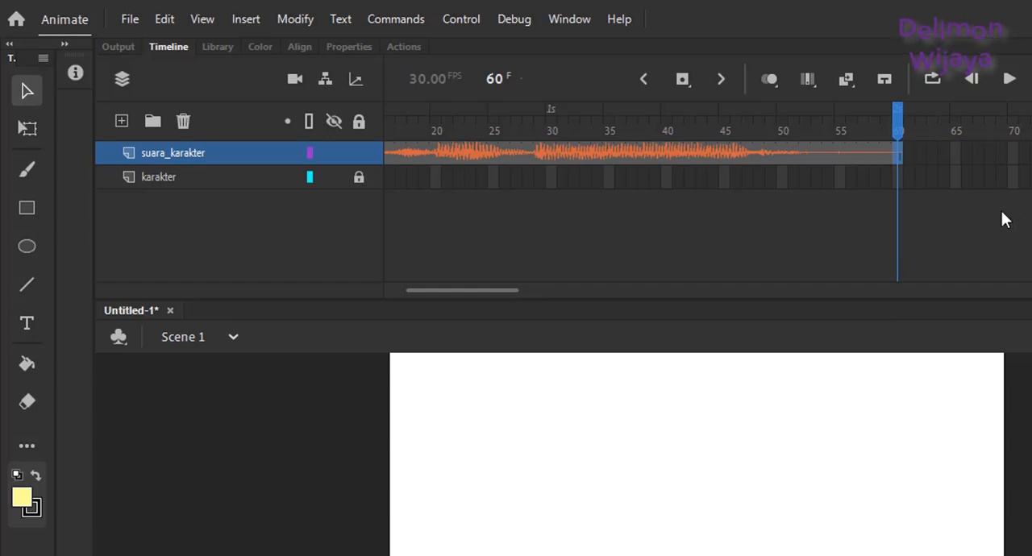
right_click(961, 141)
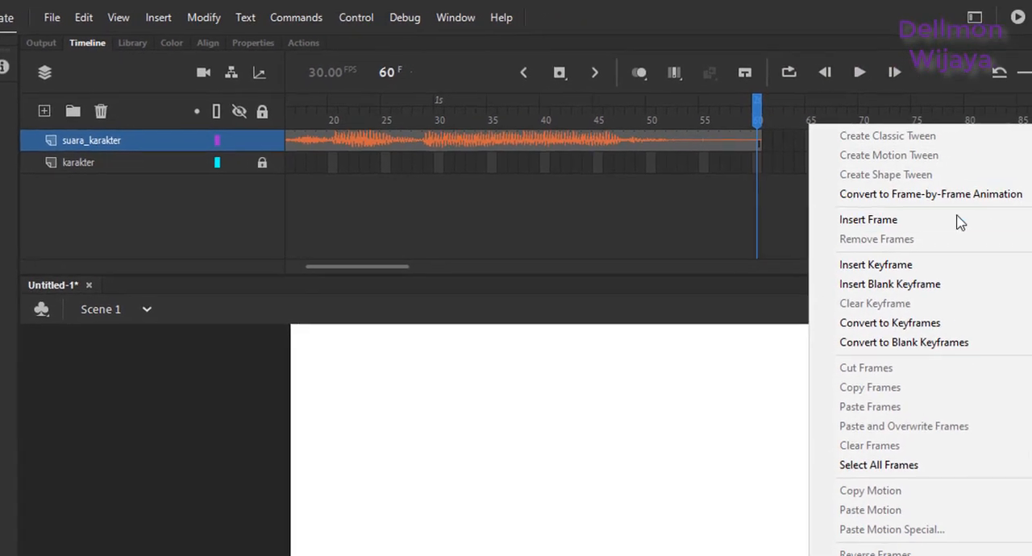
click(900, 201)
Step: Play the timeline from frame 1 to check the oci1 sound, and return to frame 1
drag(376, 243, 263, 251)
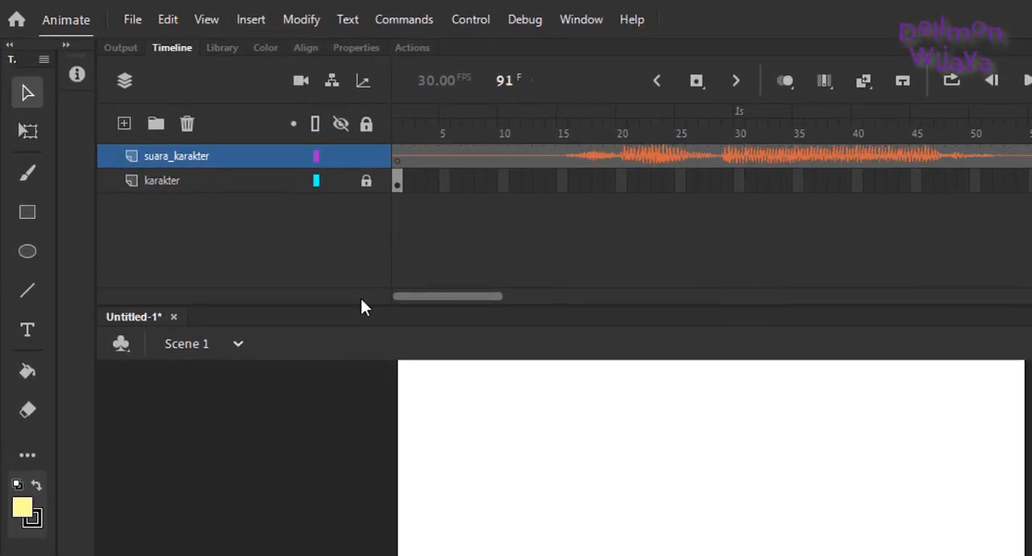
click(398, 132)
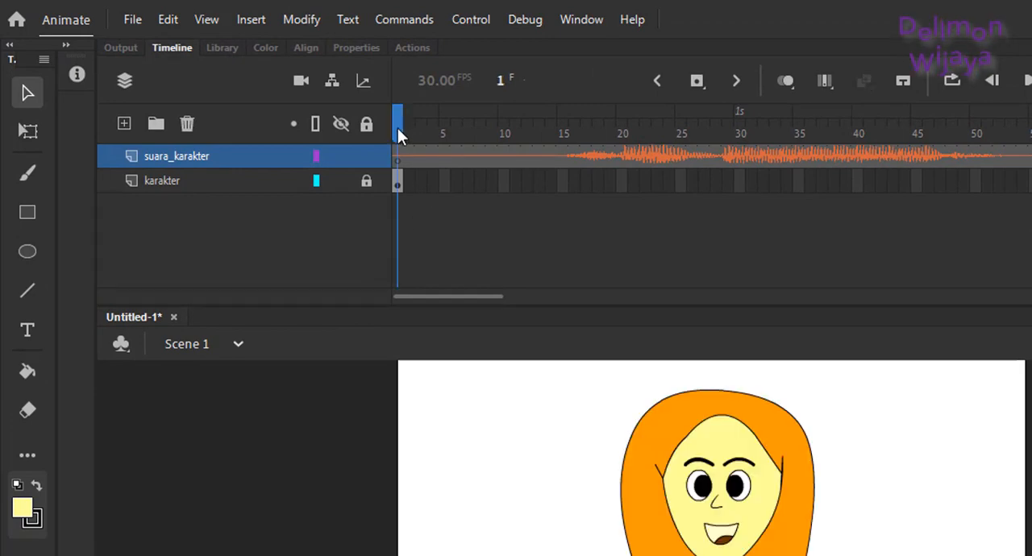
key(Return)
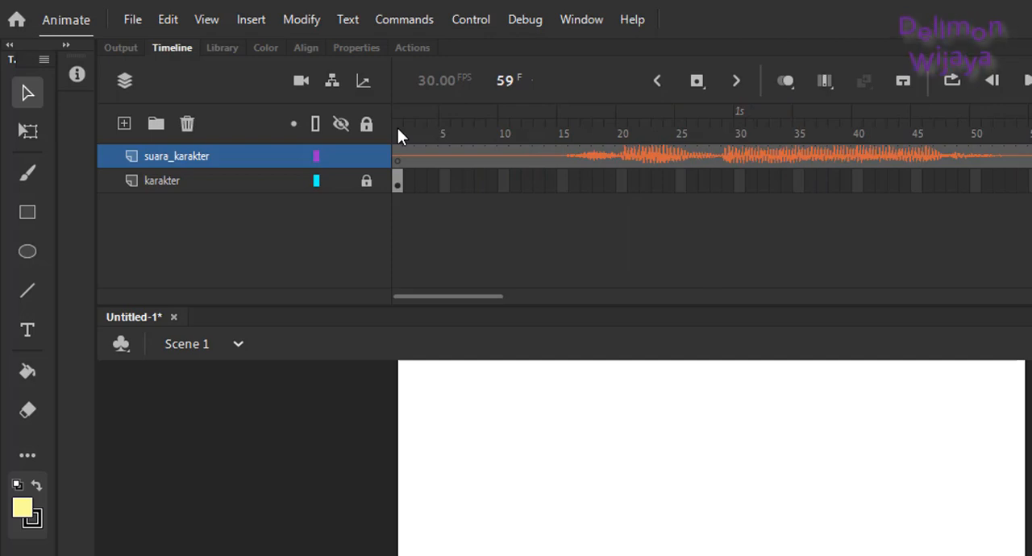
click(397, 122)
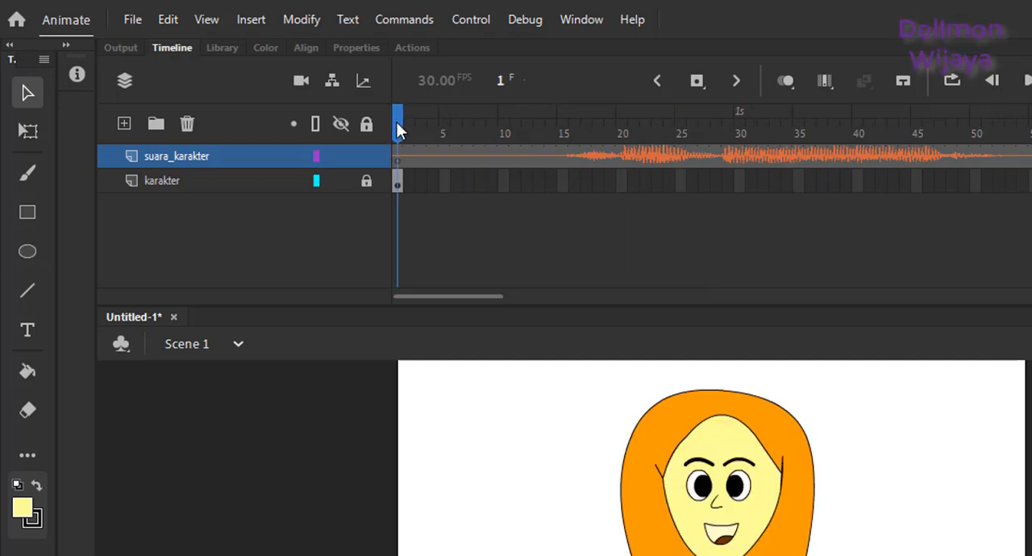
Step: Lock the suara_karakter layer and unlock the karakter layer for editing at frame 1
click(367, 156)
click(367, 180)
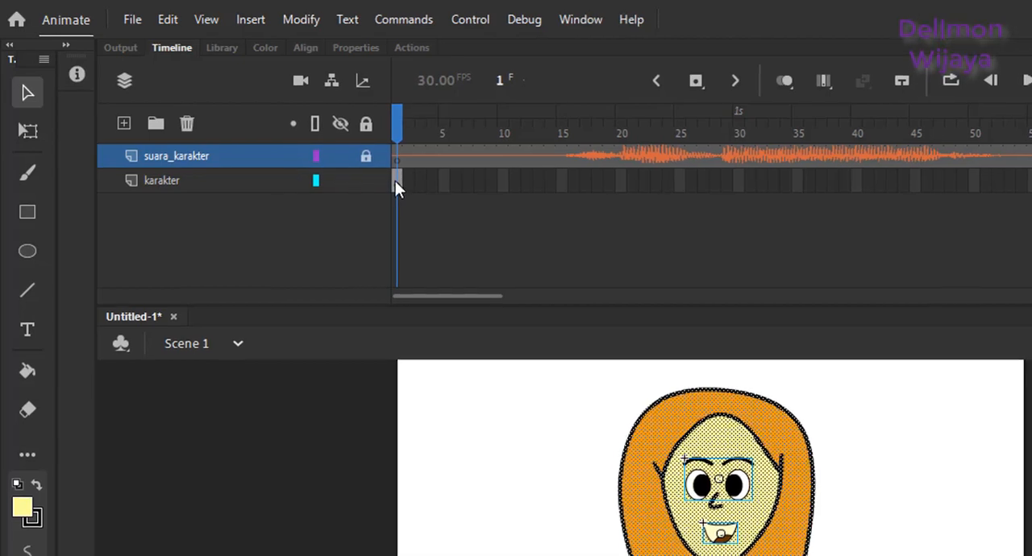
click(395, 181)
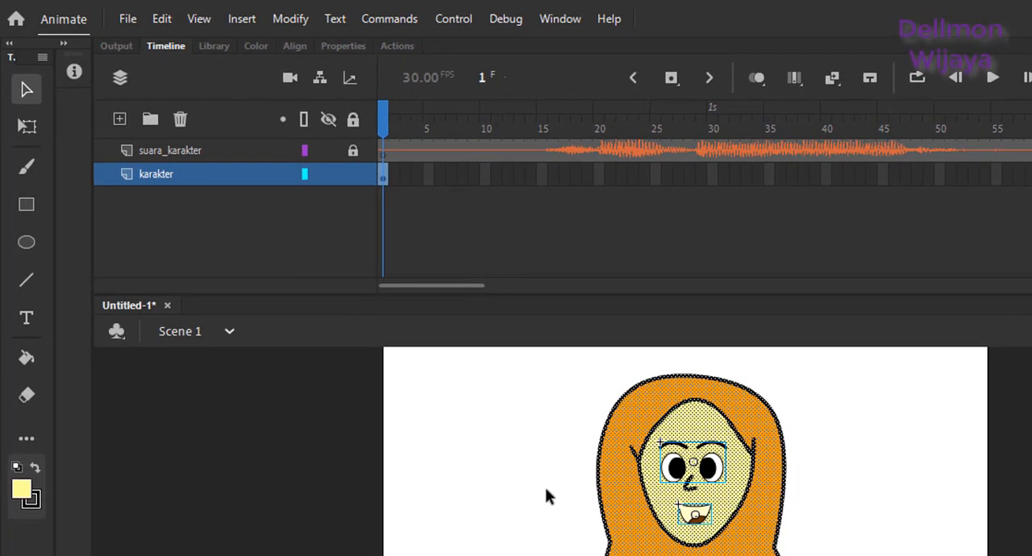
click(545, 487)
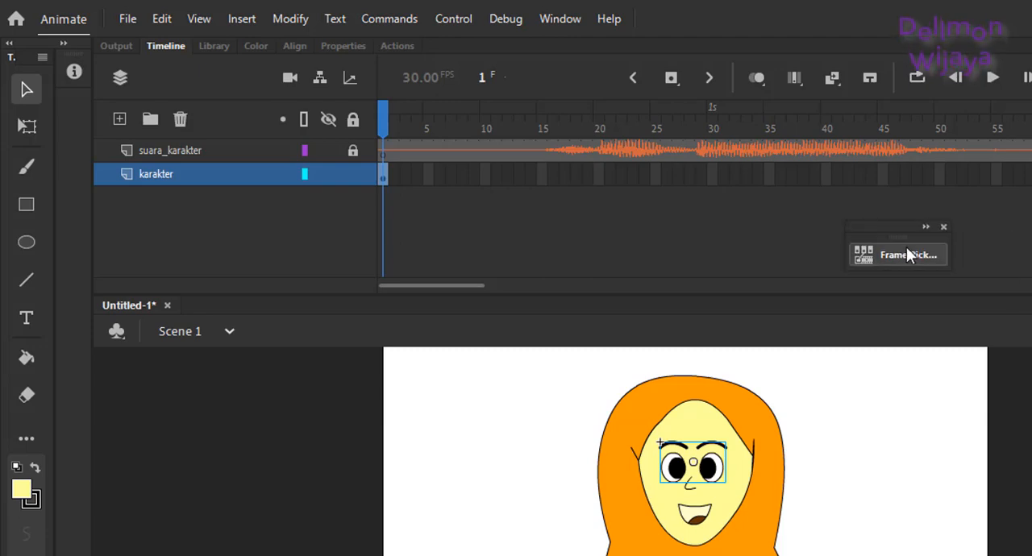
Step: Set the eyes symbol's looping option to Single Frame in the Frame Picker
click(906, 248)
drag(881, 228, 1031, 220)
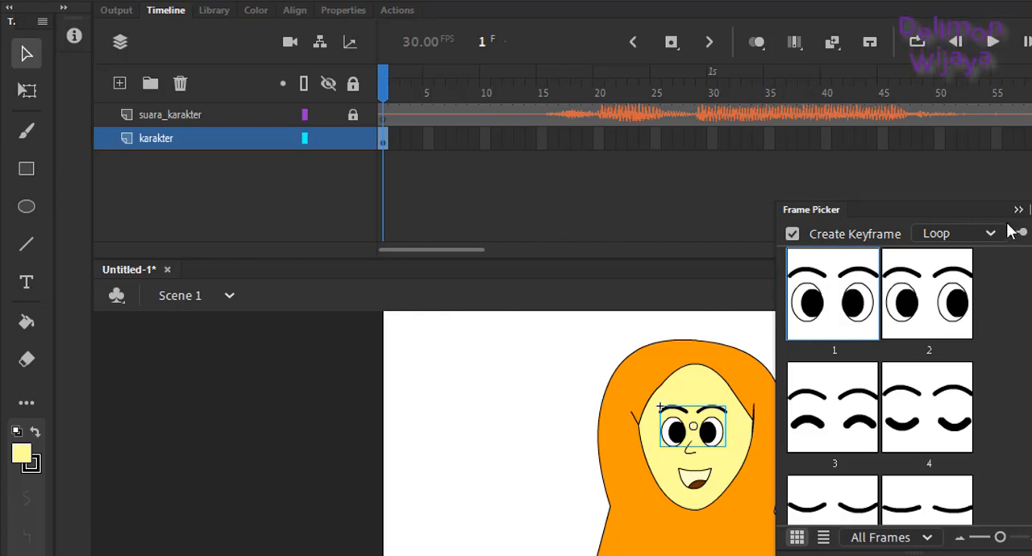
click(991, 233)
click(945, 323)
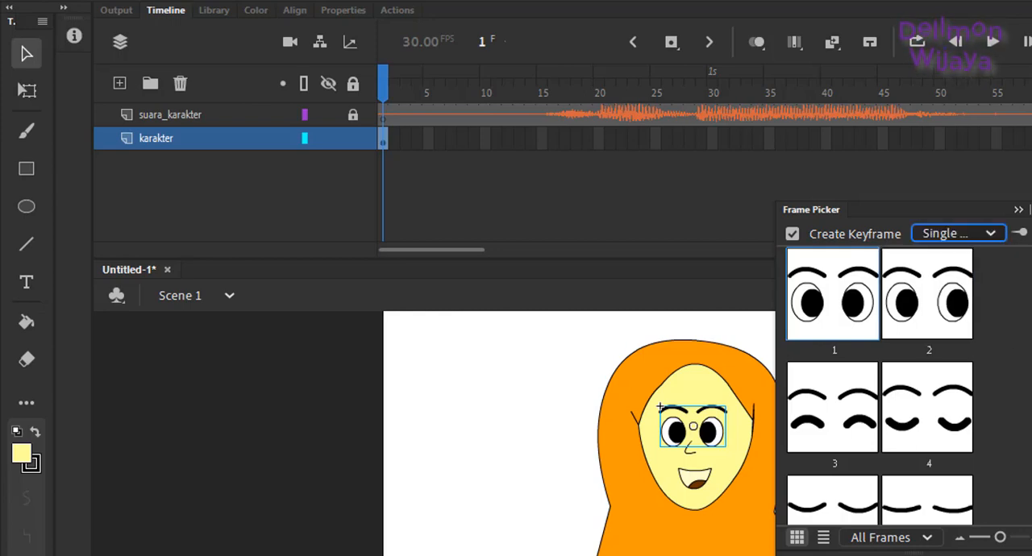
Step: Set the mouth symbol's looping option to Single Frame in the Frame Picker
click(698, 484)
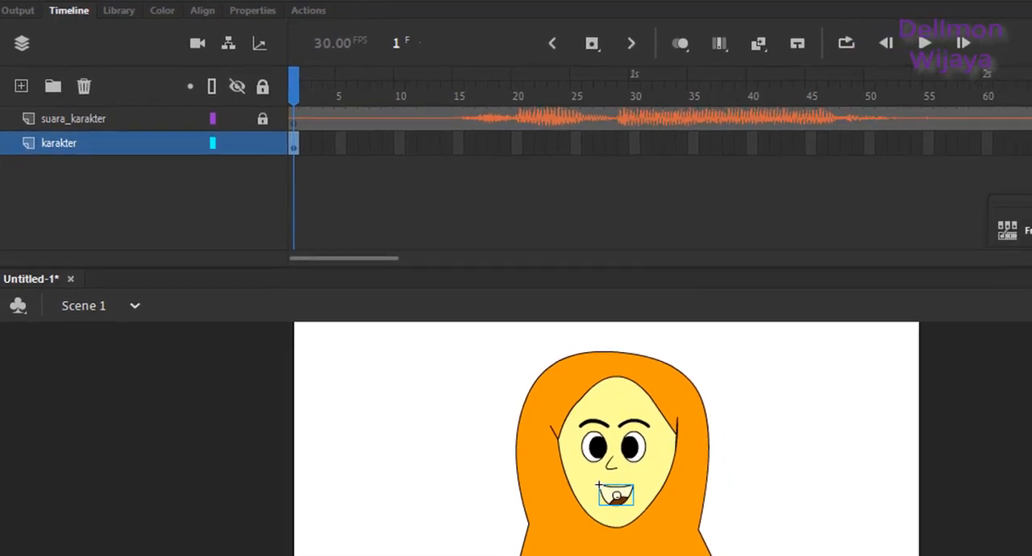
click(965, 235)
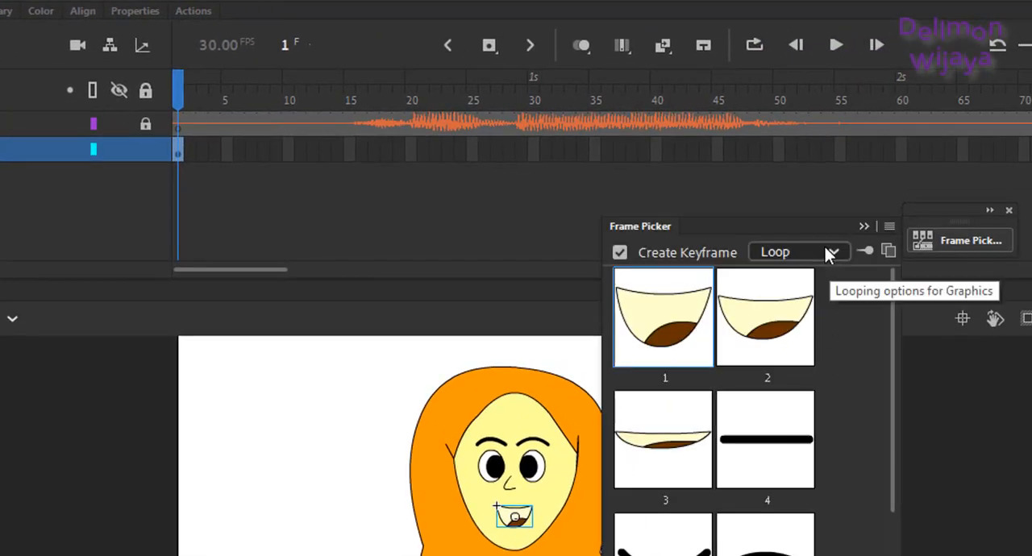
click(826, 253)
click(803, 350)
click(941, 466)
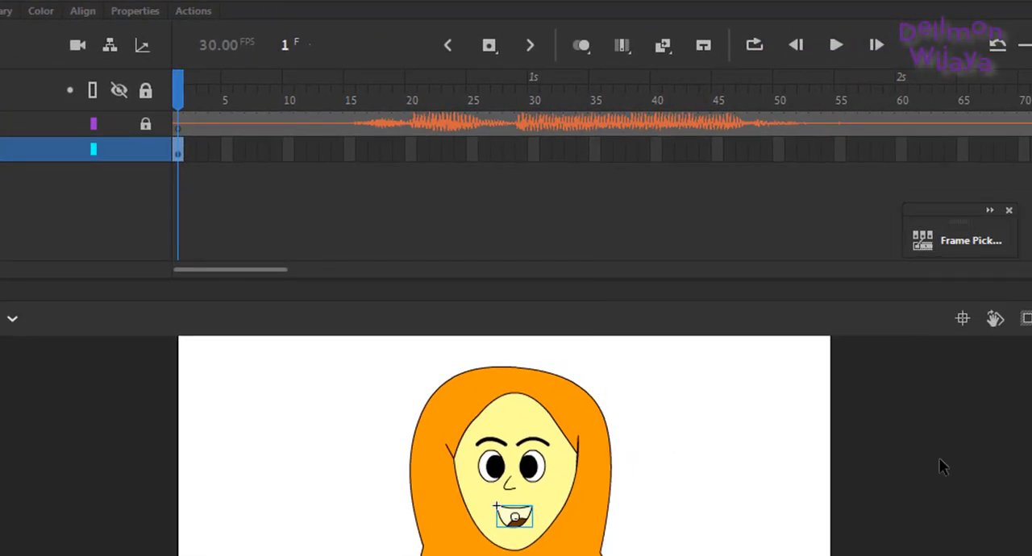
click(941, 466)
Step: Assign pose 5, the closed smile, to the mouth at frame 1 using the Frame Picker
click(519, 514)
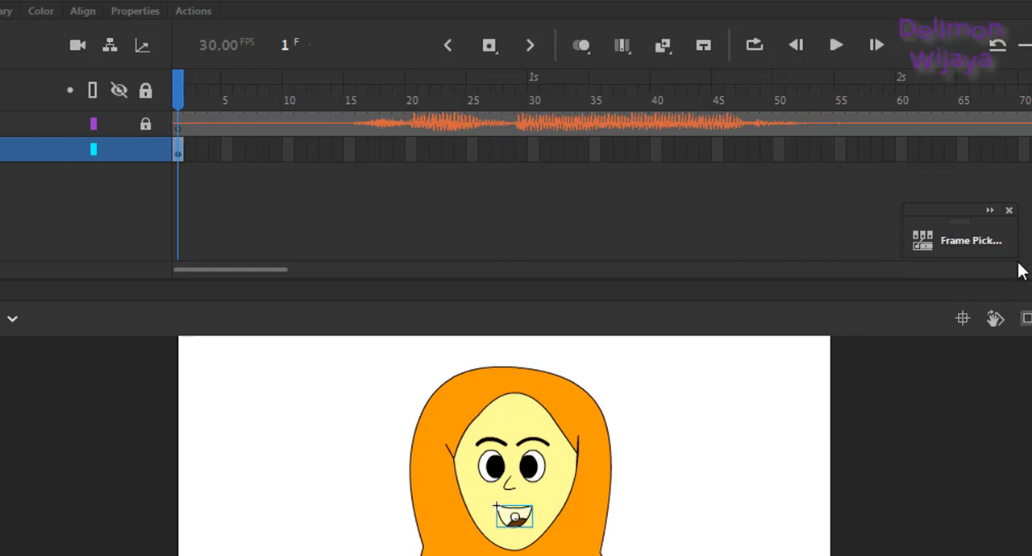
click(972, 238)
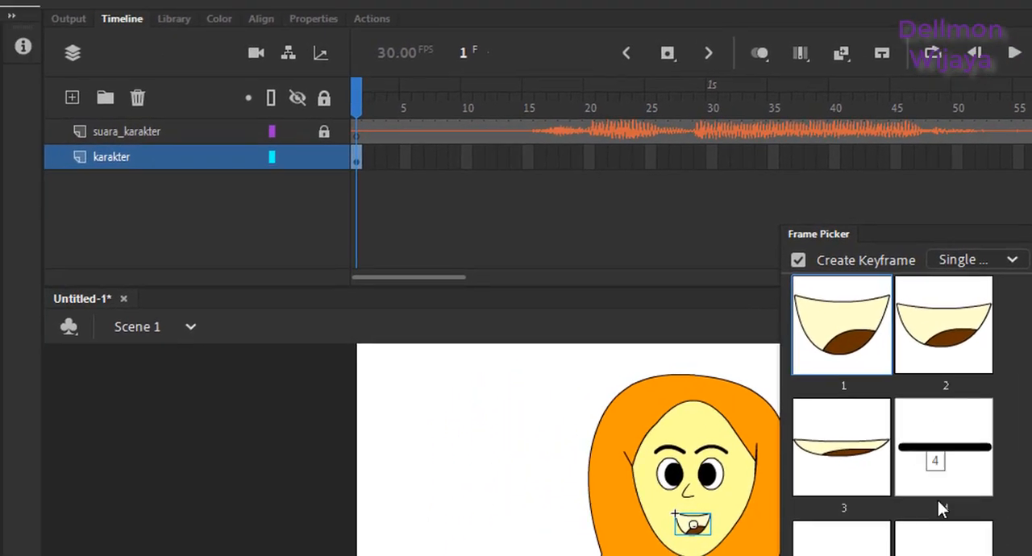
click(842, 536)
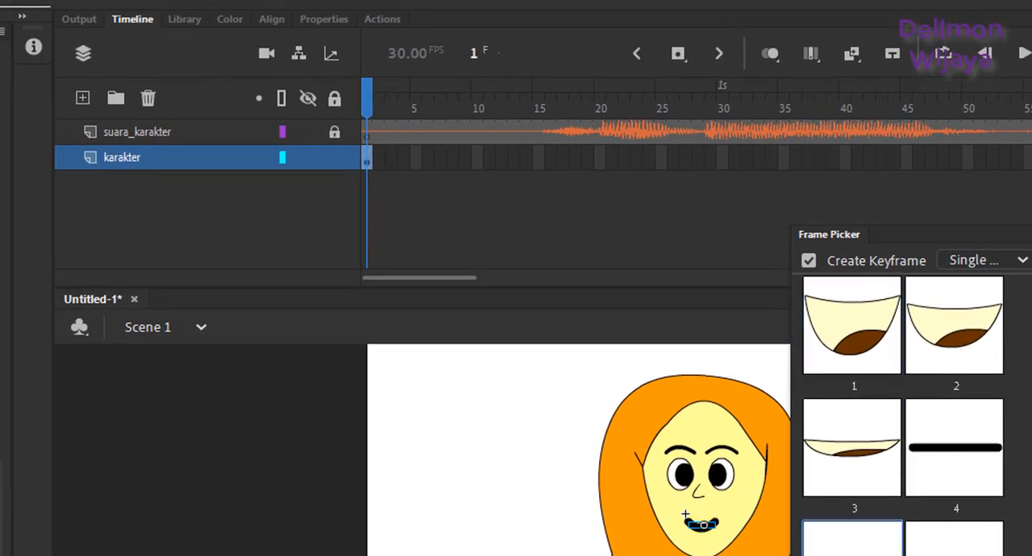
click(714, 477)
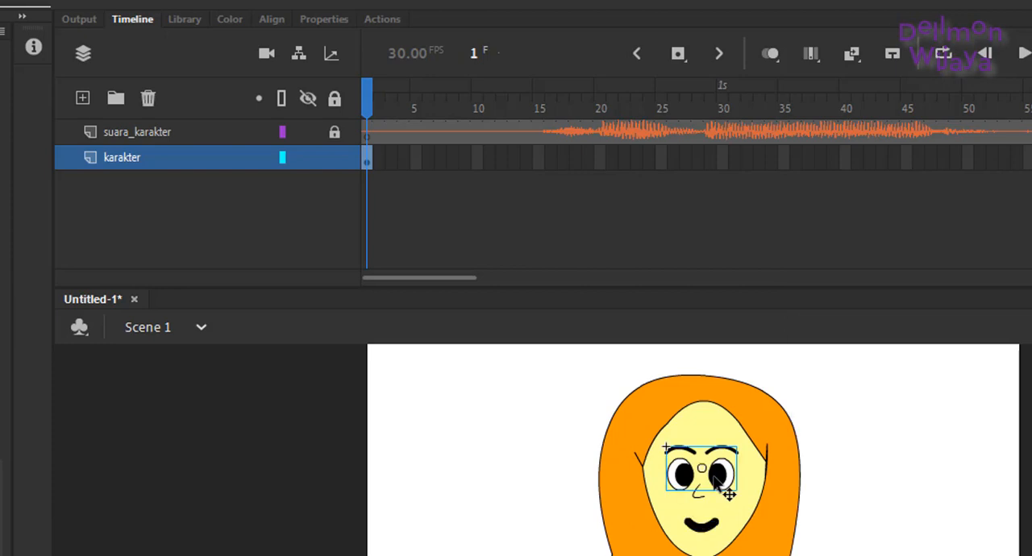
Step: Open the mulut symbol for editing and set the stroke size of the closed smile on frame 5 to 3
double_click(701, 528)
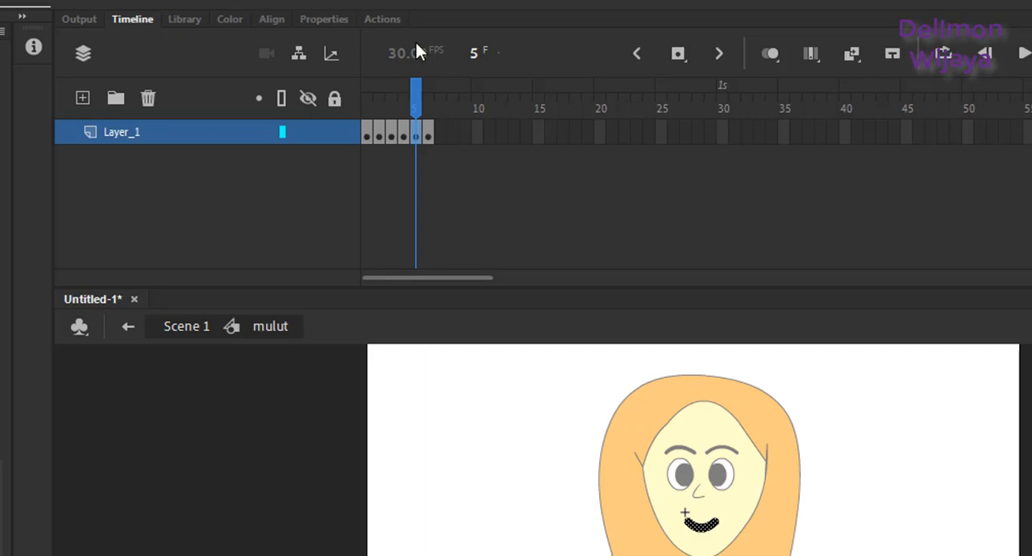
click(324, 20)
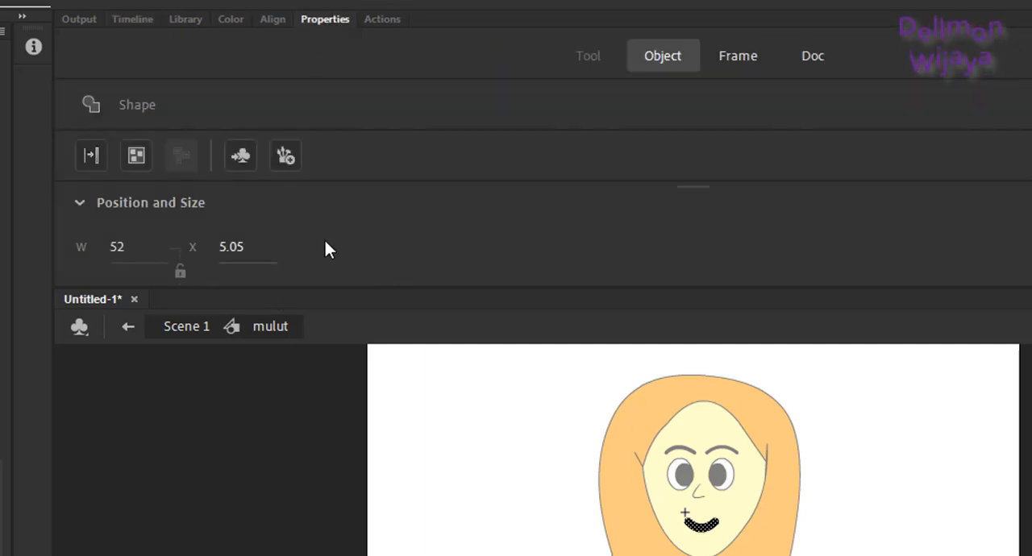
scroll(540, 234, down, 5)
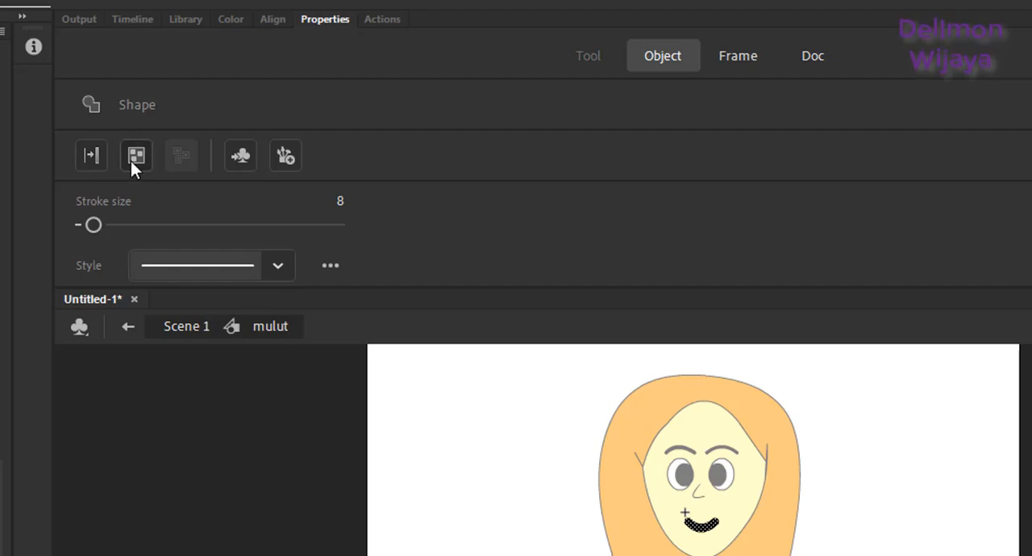
drag(89, 223, 84, 223)
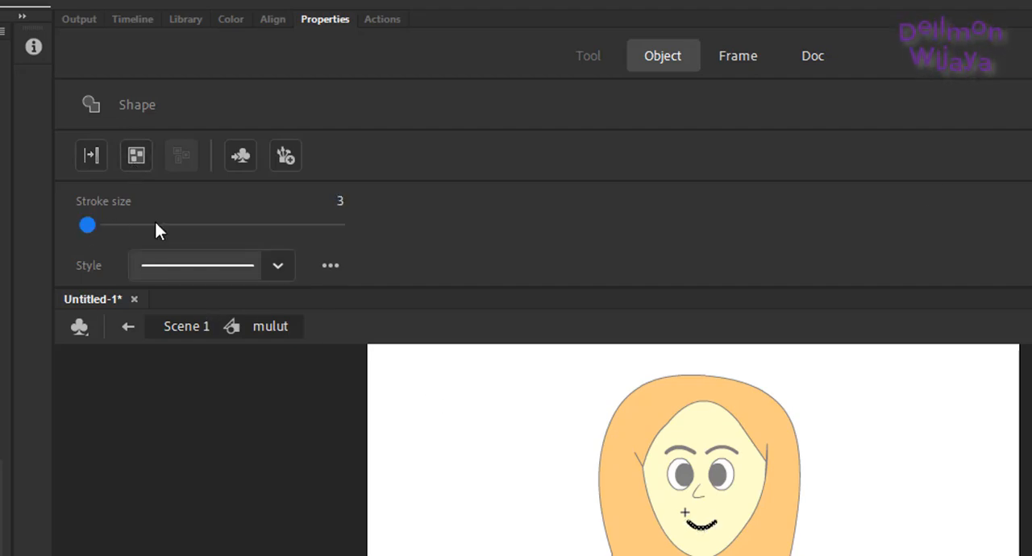
click(522, 551)
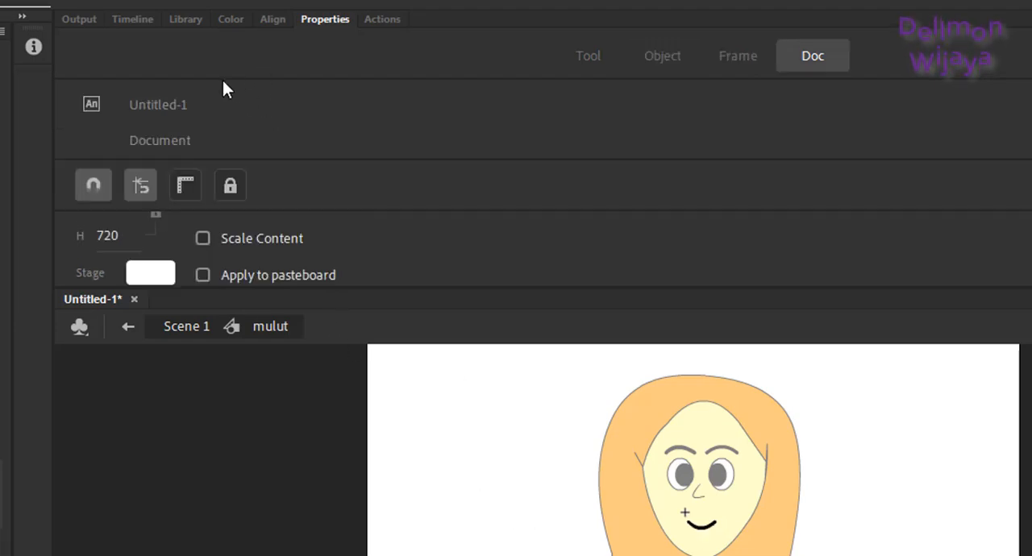
Step: Reduce the stroke size of the straight mouth on frame 4 and the frown on frame 6, and return to the Scene 1 timeline
click(134, 20)
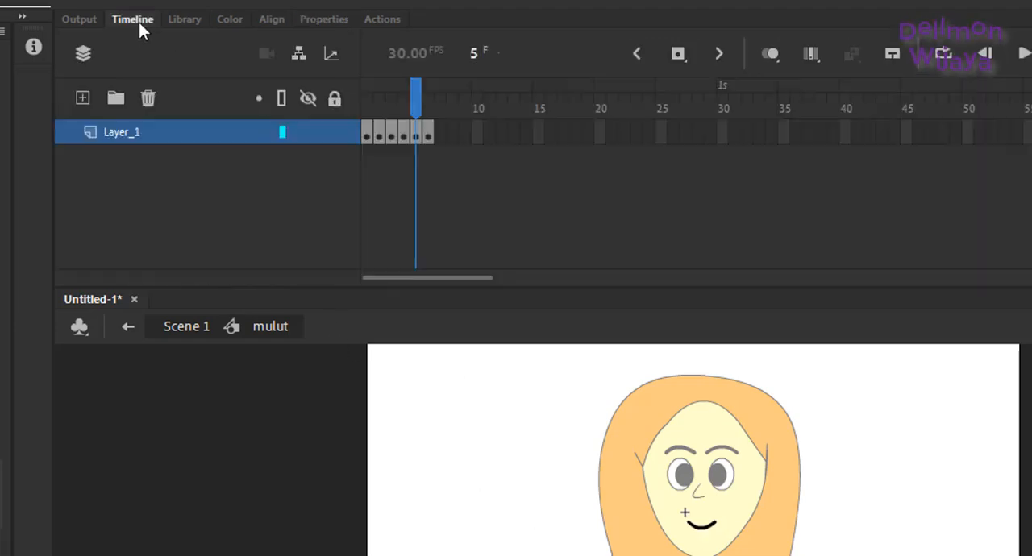
click(403, 135)
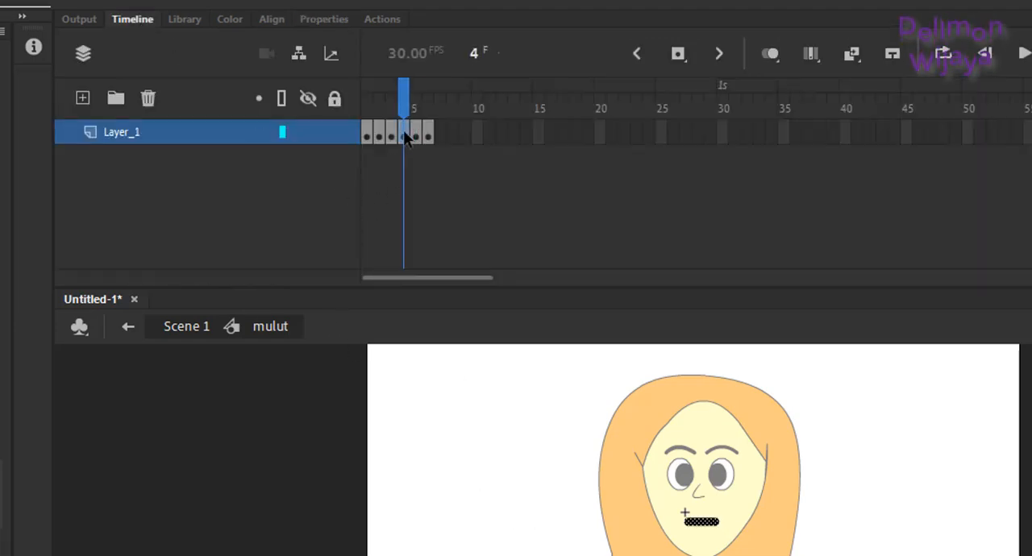
click(322, 18)
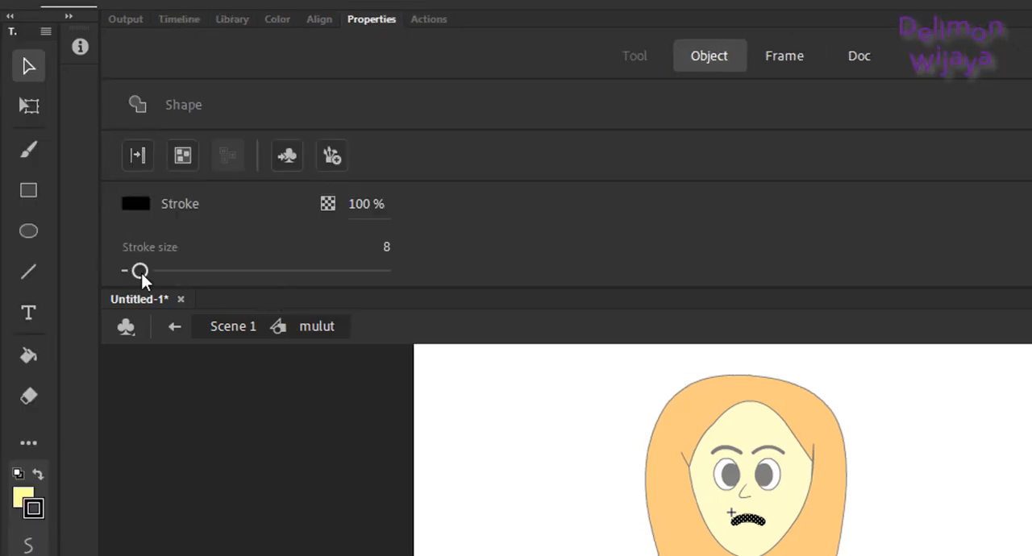
drag(142, 277, 136, 277)
double_click(258, 435)
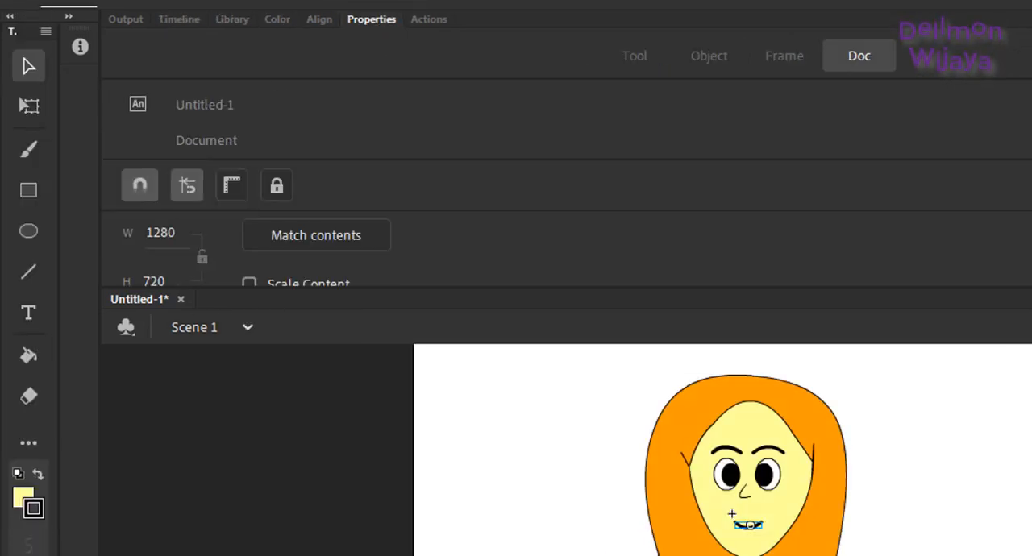
click(178, 19)
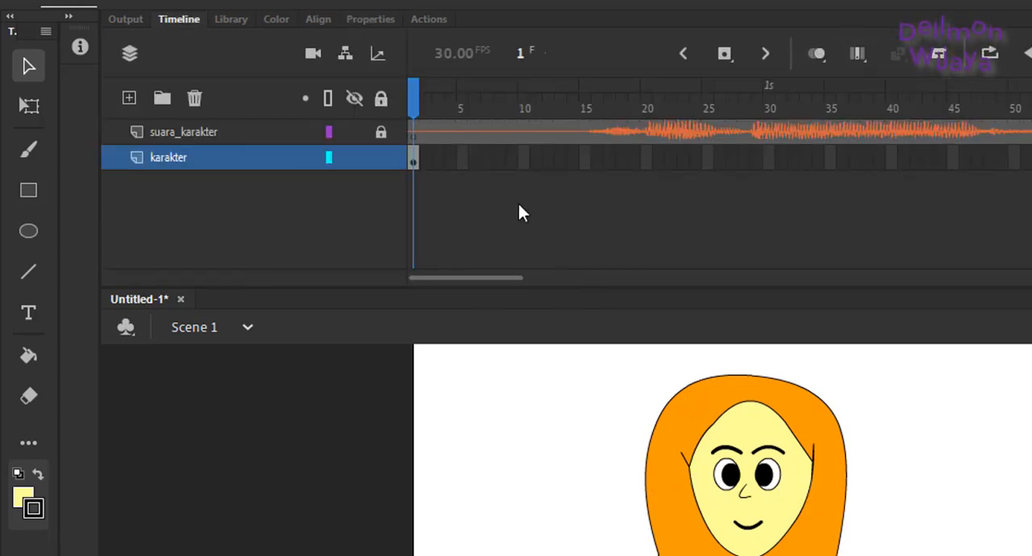
Step: Insert a keyframe at frame 16 of the karakter layer and extend the layer to frame 91 to match the sound
drag(419, 97, 555, 109)
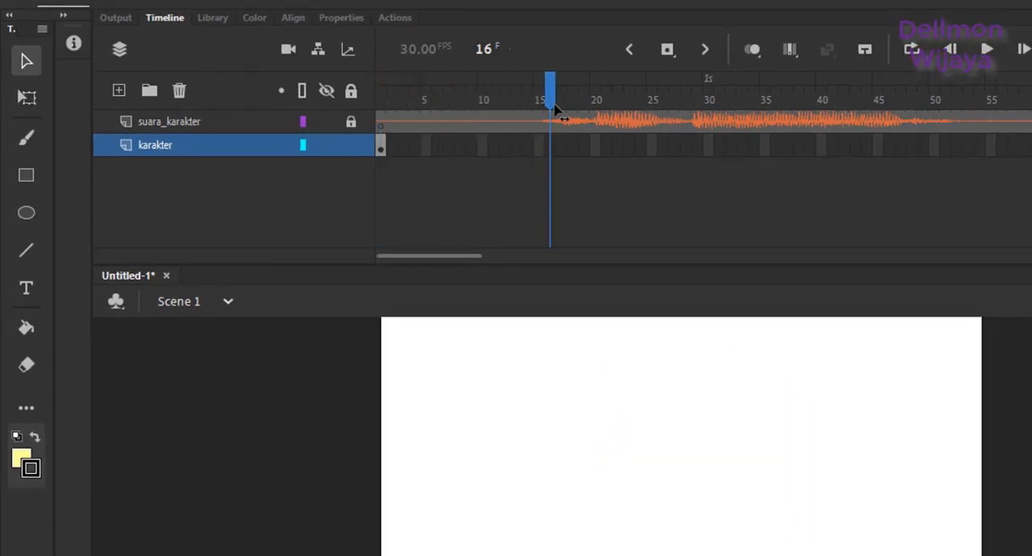
right_click(552, 143)
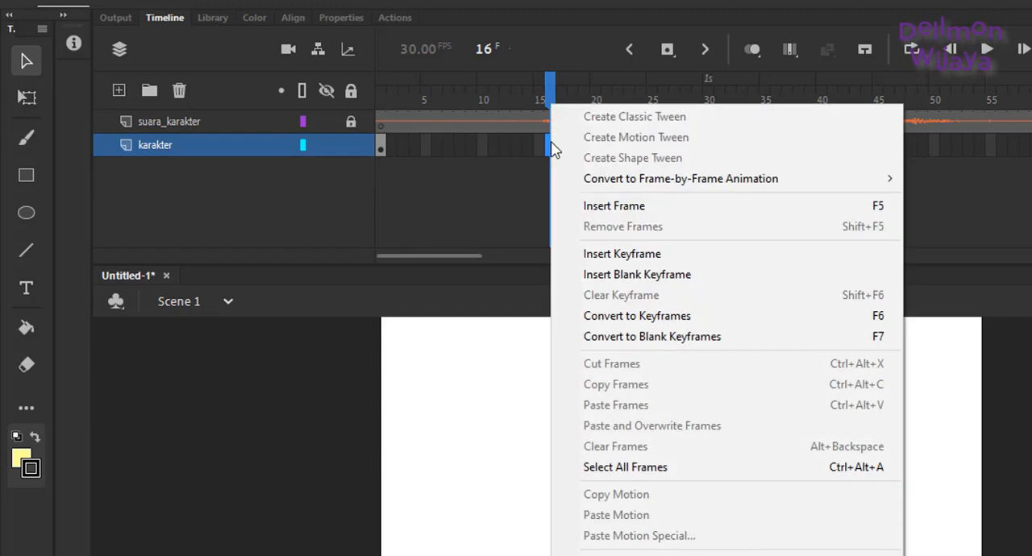
click(611, 254)
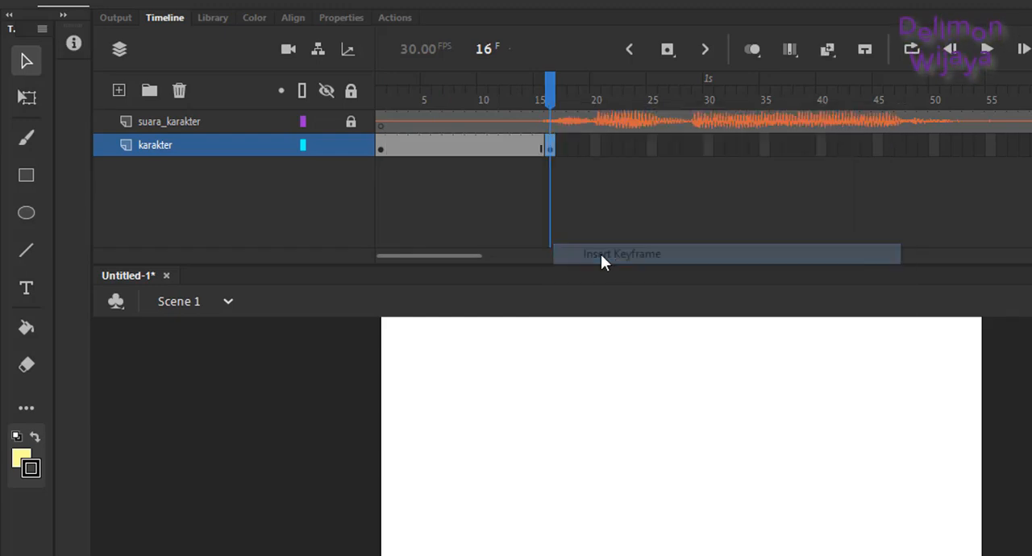
drag(470, 256, 524, 259)
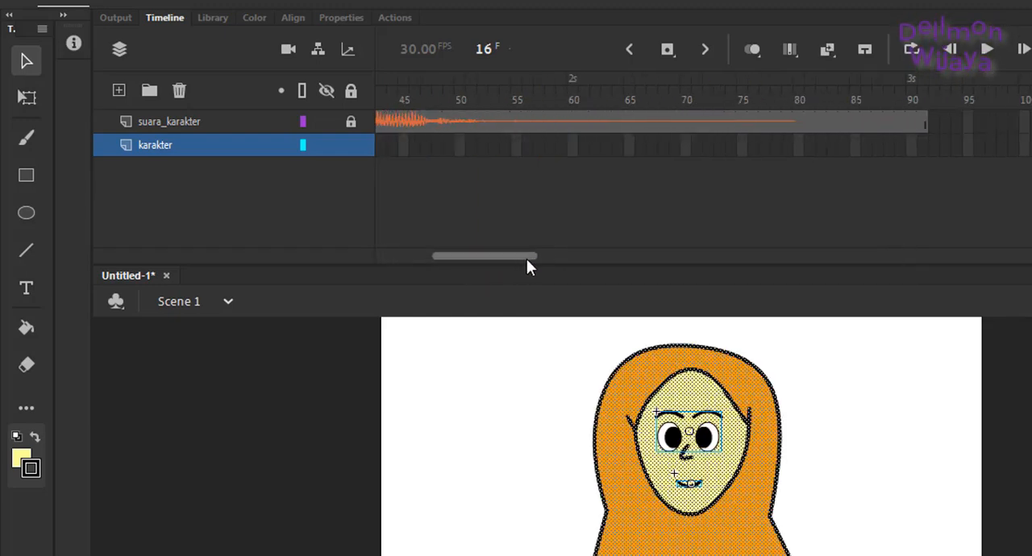
right_click(926, 148)
click(962, 207)
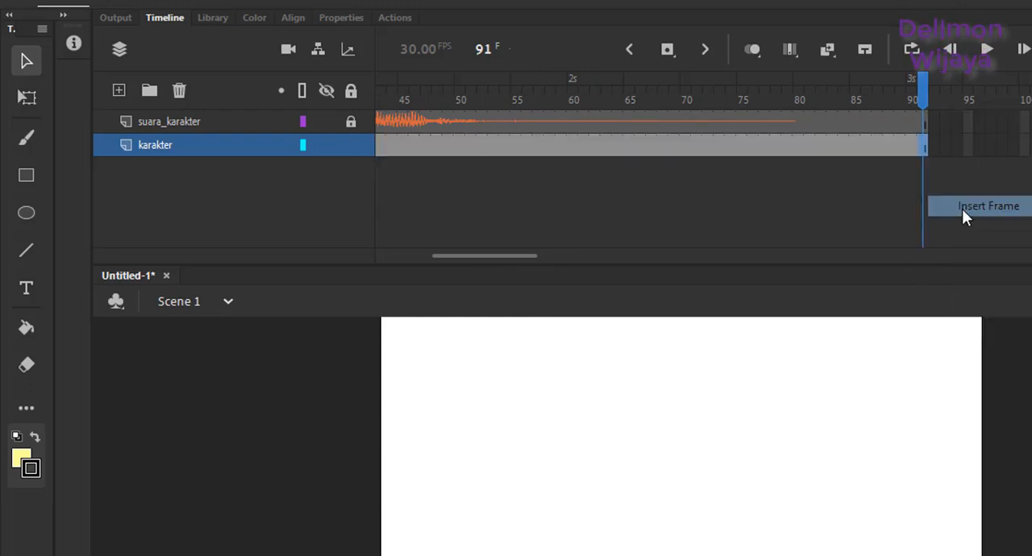
Step: Assign pose 1, the wide-open mouth, to the mouth symbol at frame 16 using the Frame Picker
drag(511, 258, 461, 261)
click(504, 98)
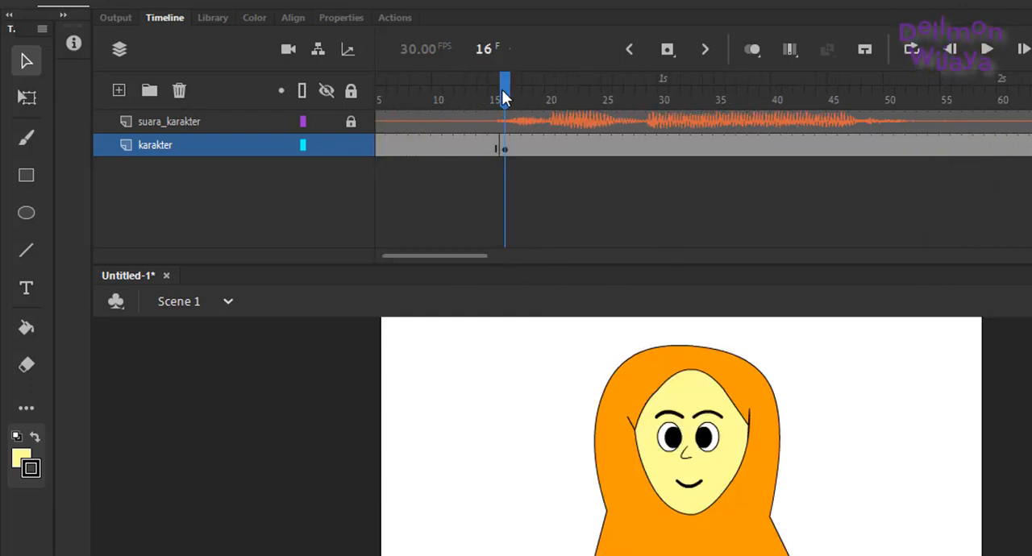
click(698, 486)
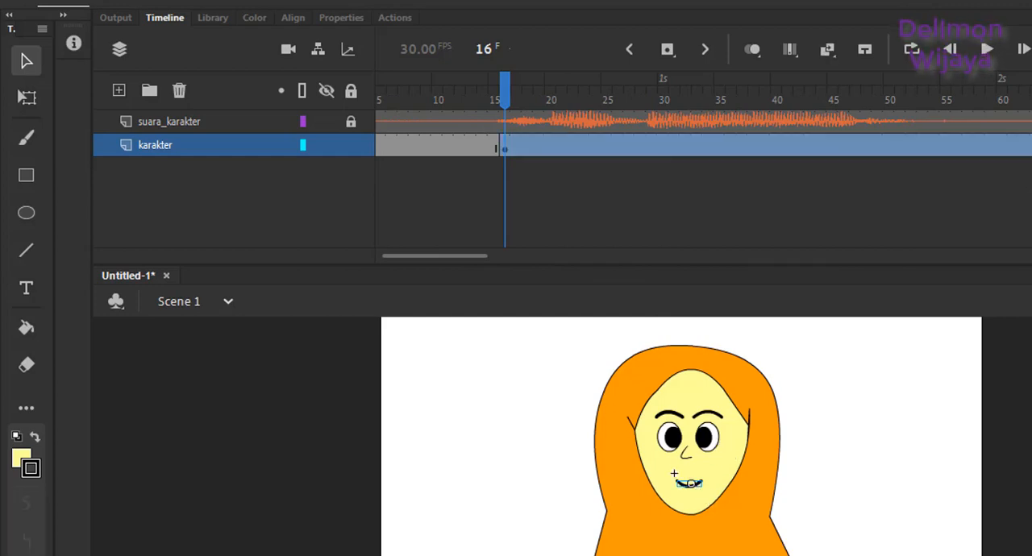
click(868, 278)
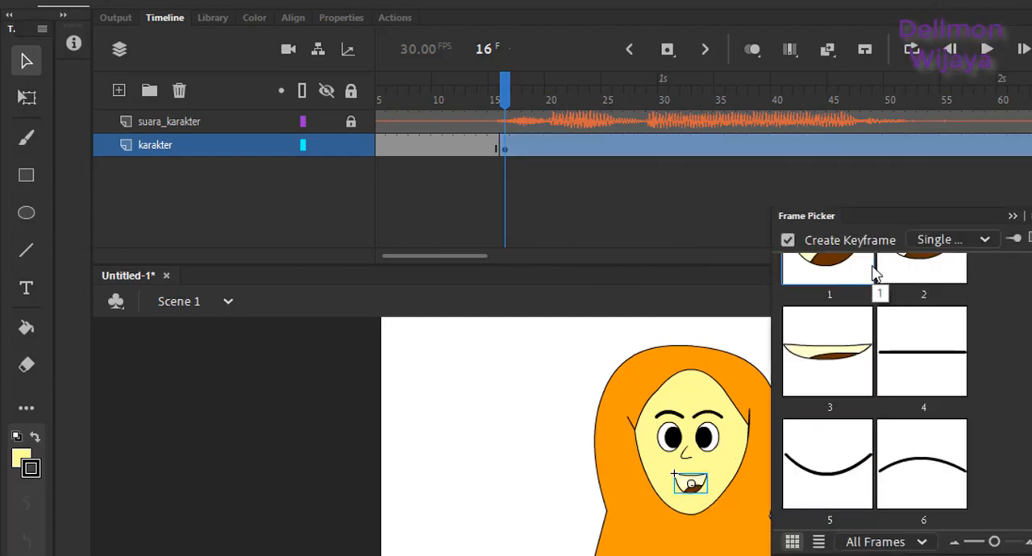
Step: Insert a karakter keyframe at frame 26 and assign pose 3 to both the eyes and the mouth using the Frame Picker
drag(506, 82, 616, 123)
right_click(622, 145)
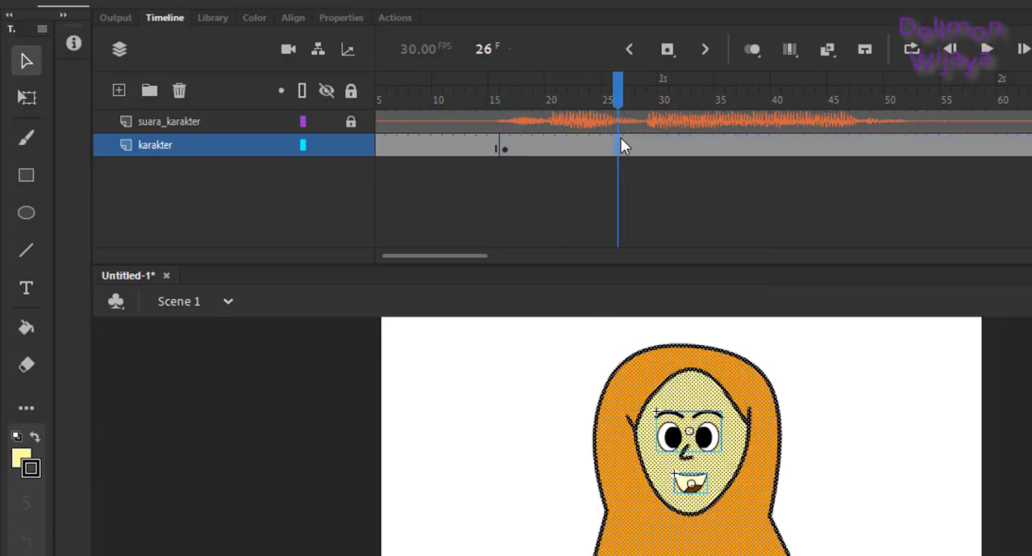
click(668, 249)
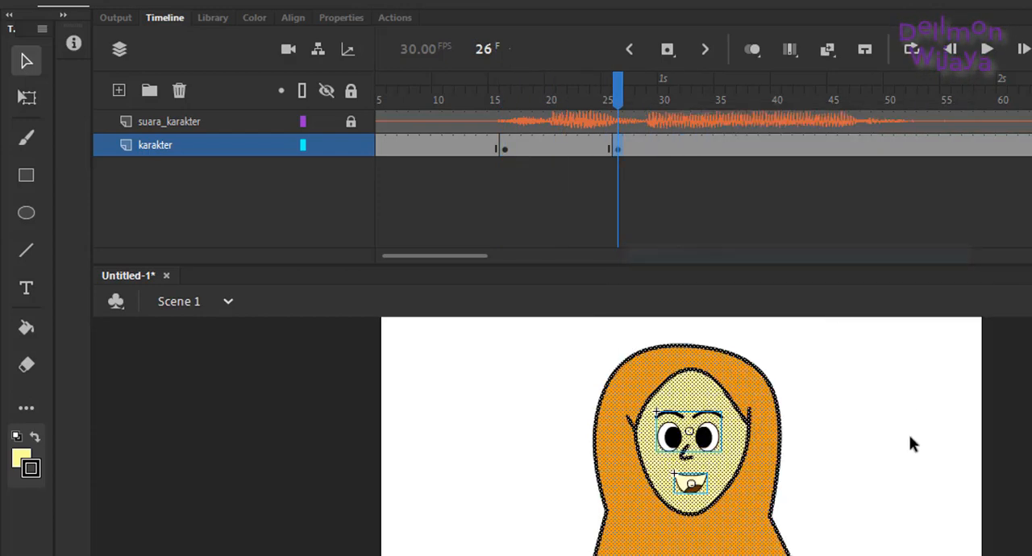
click(868, 452)
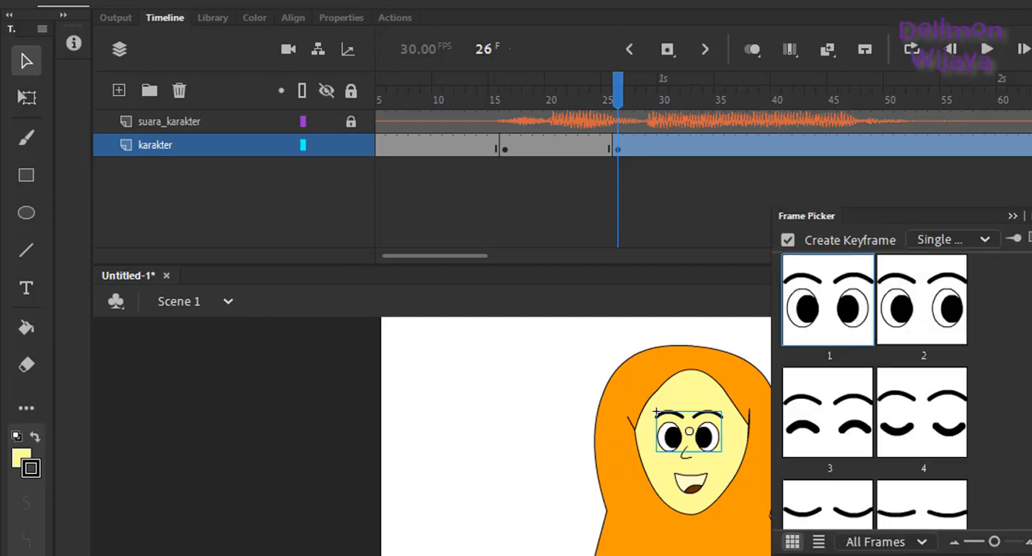
click(845, 414)
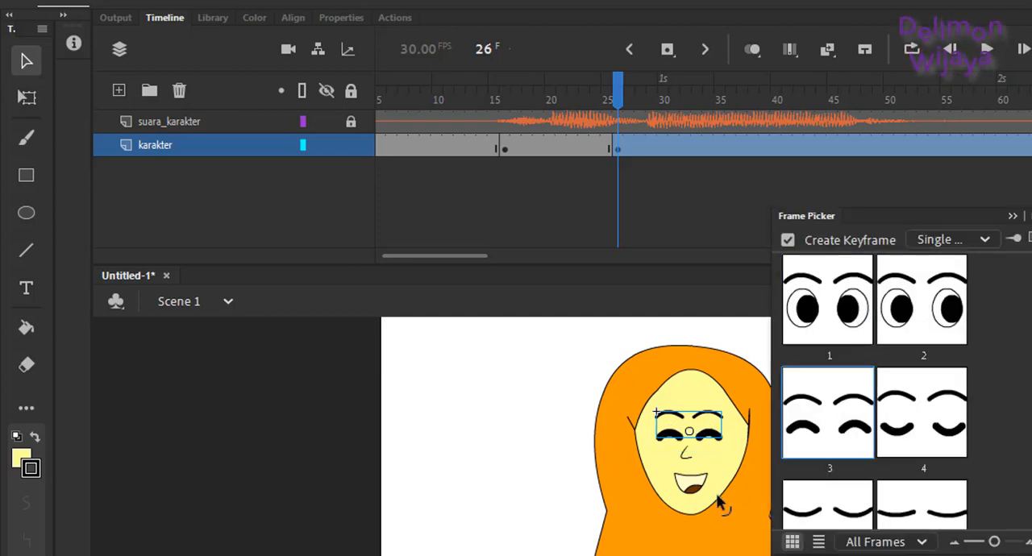
click(691, 484)
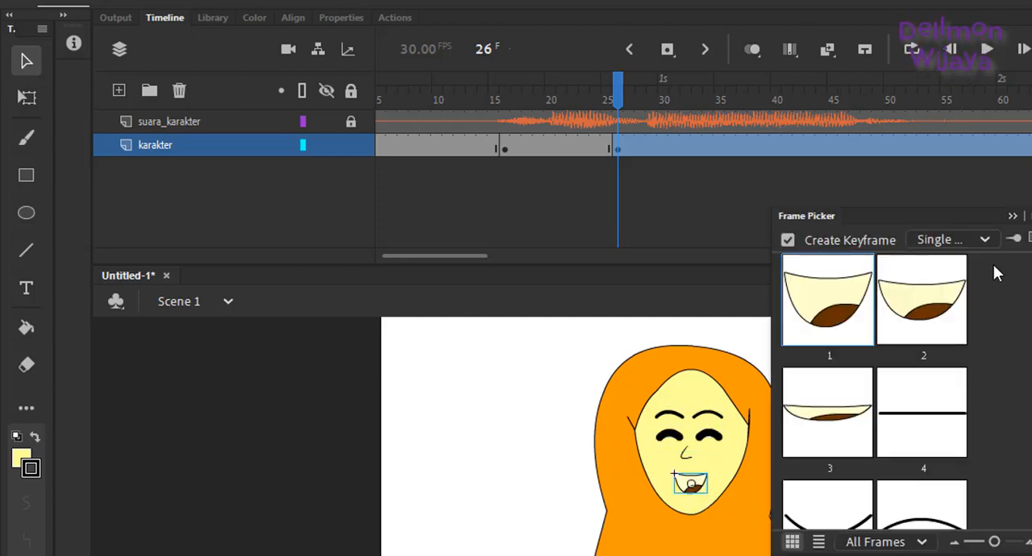
click(848, 431)
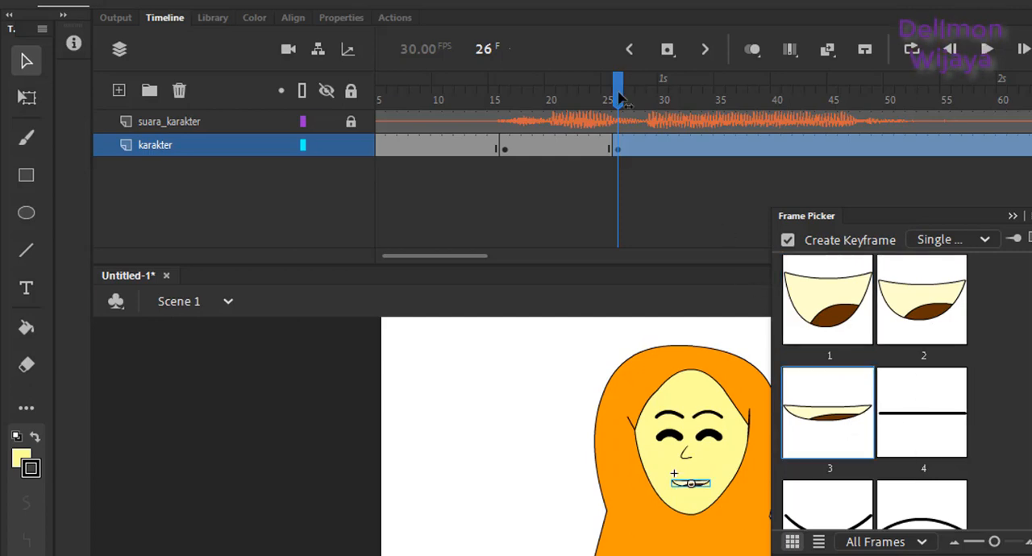
Step: Insert a karakter keyframe at frame 30 and assign the wide-open pose 1 to the mouth using the Frame Picker
drag(625, 92, 662, 104)
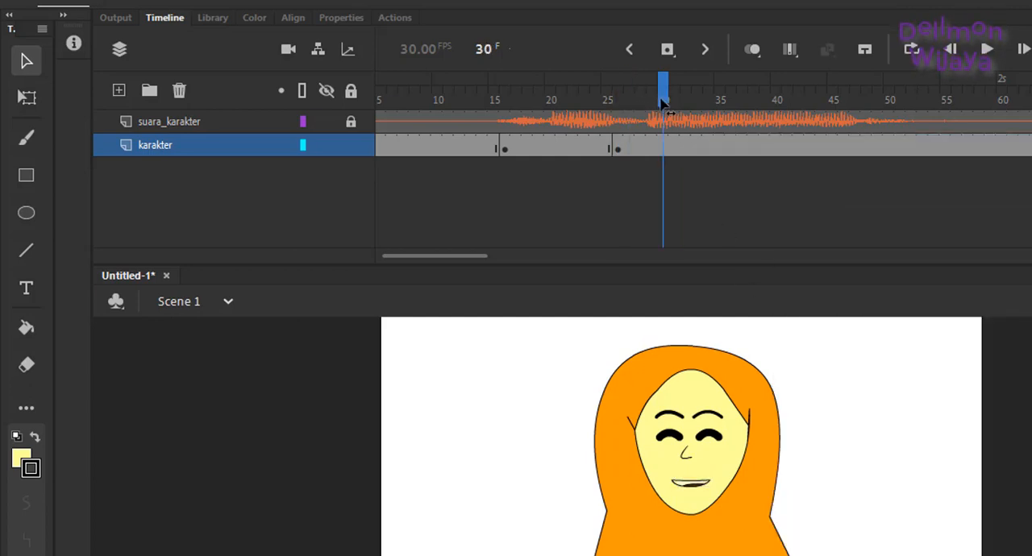
click(662, 150)
right_click(662, 149)
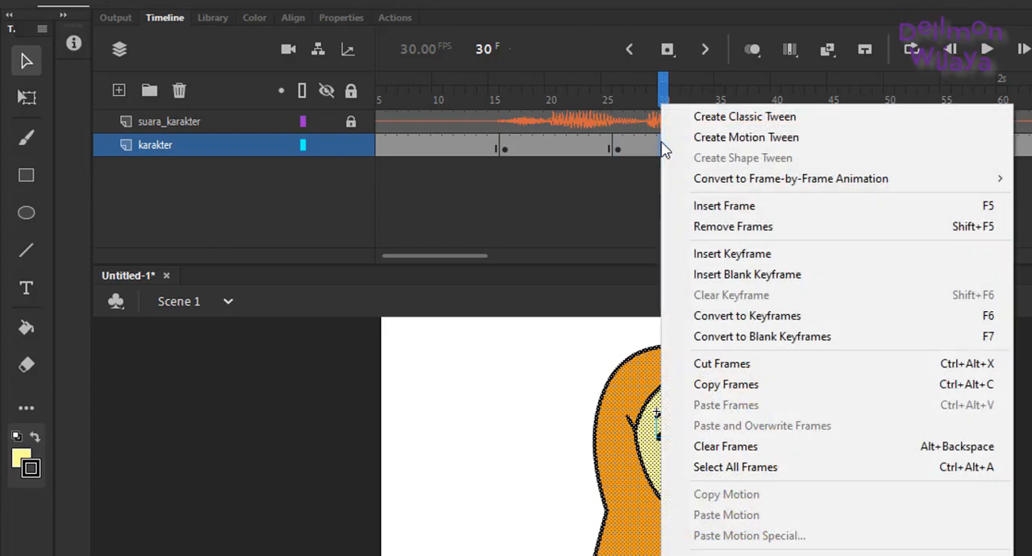
click(731, 254)
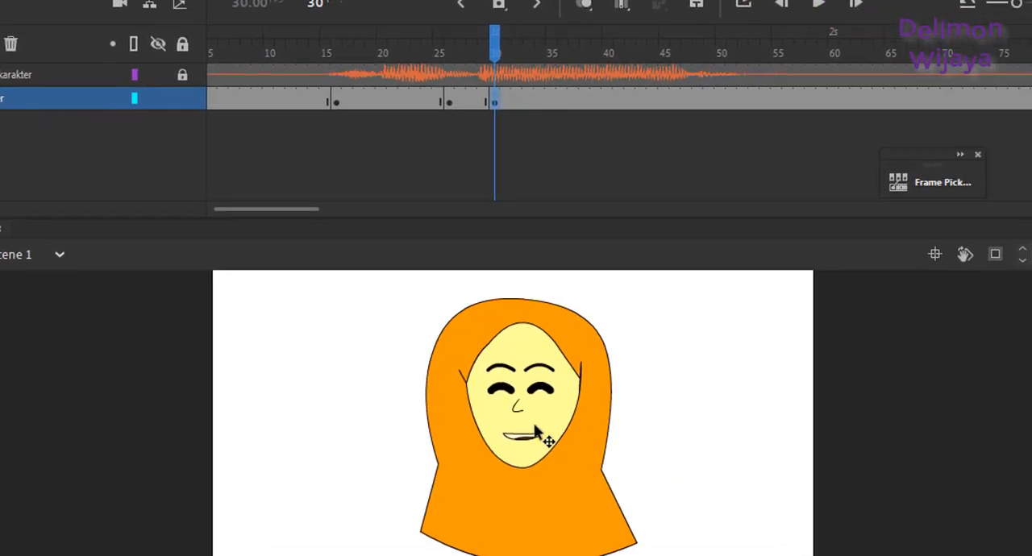
click(907, 179)
click(641, 269)
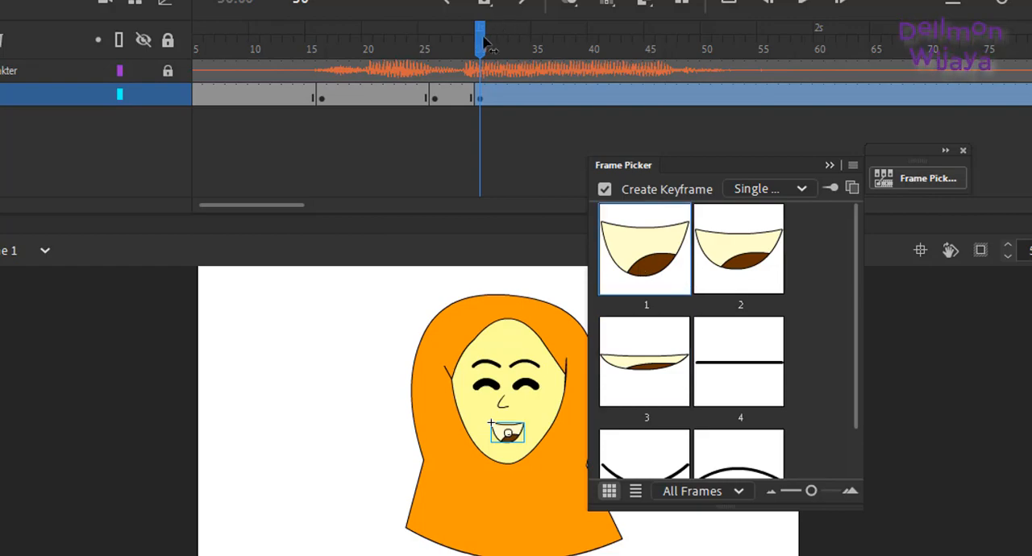
Step: Insert a karakter keyframe at frame 48 and assign the slightly open pose 3 to the mouth using the Frame Picker
drag(483, 42, 682, 90)
right_click(680, 90)
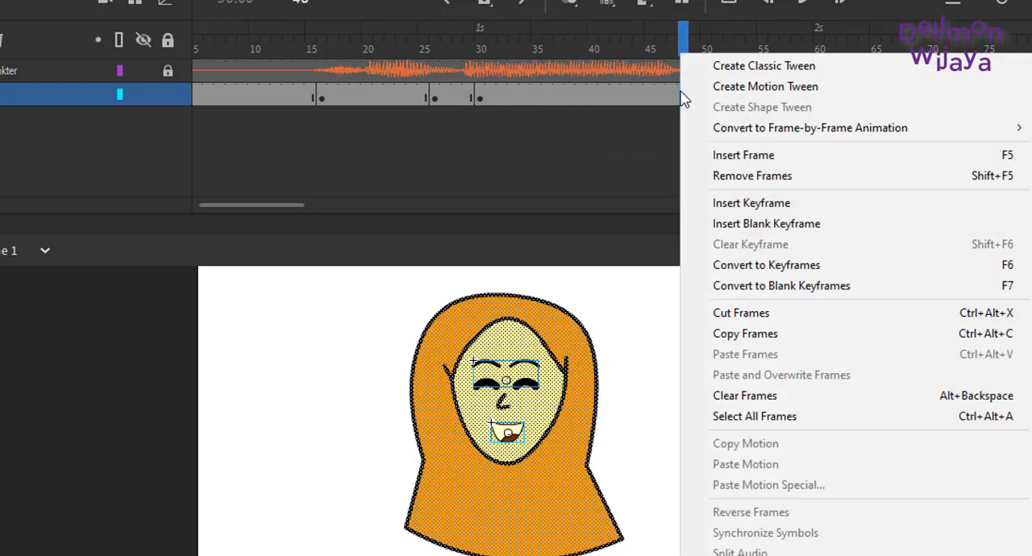
click(735, 204)
click(501, 435)
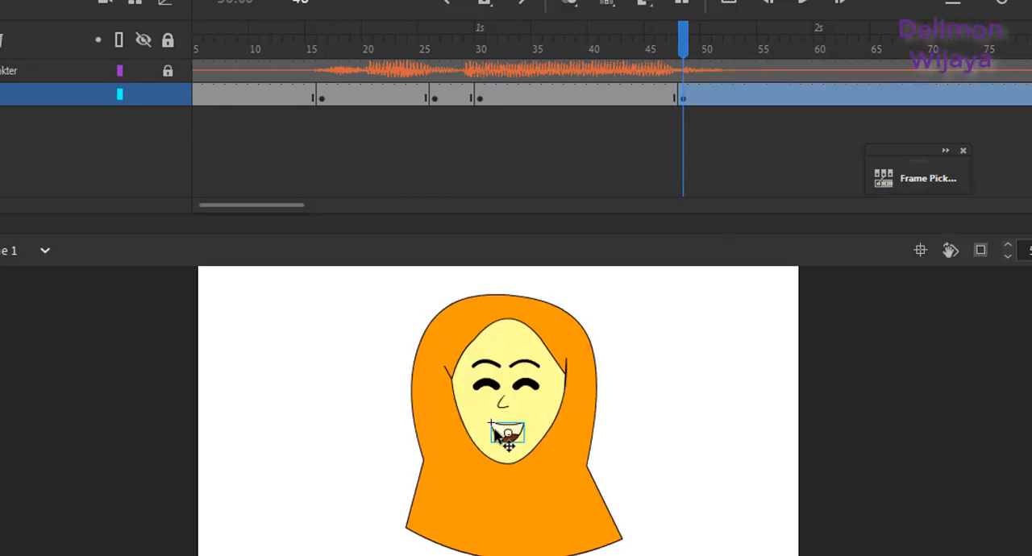
click(883, 179)
click(665, 361)
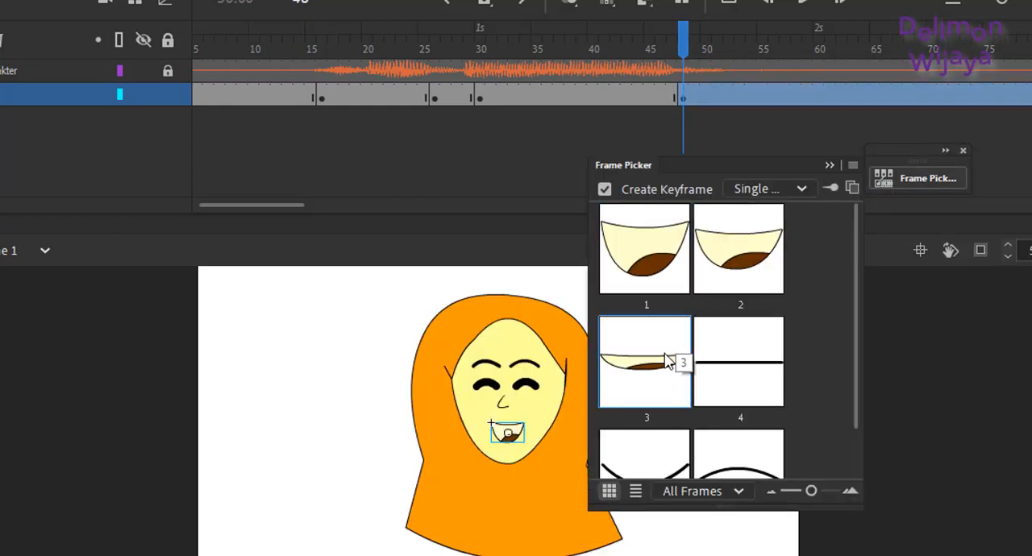
Step: Assign pose 1, the open eyes, to the eye symbol at frame 48 using the Frame Picker
click(526, 378)
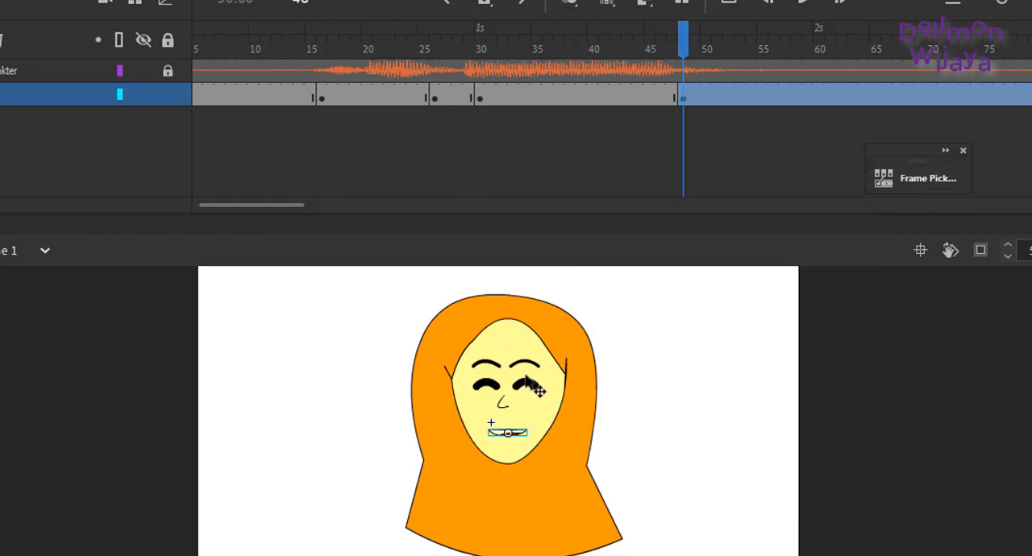
click(526, 384)
click(535, 388)
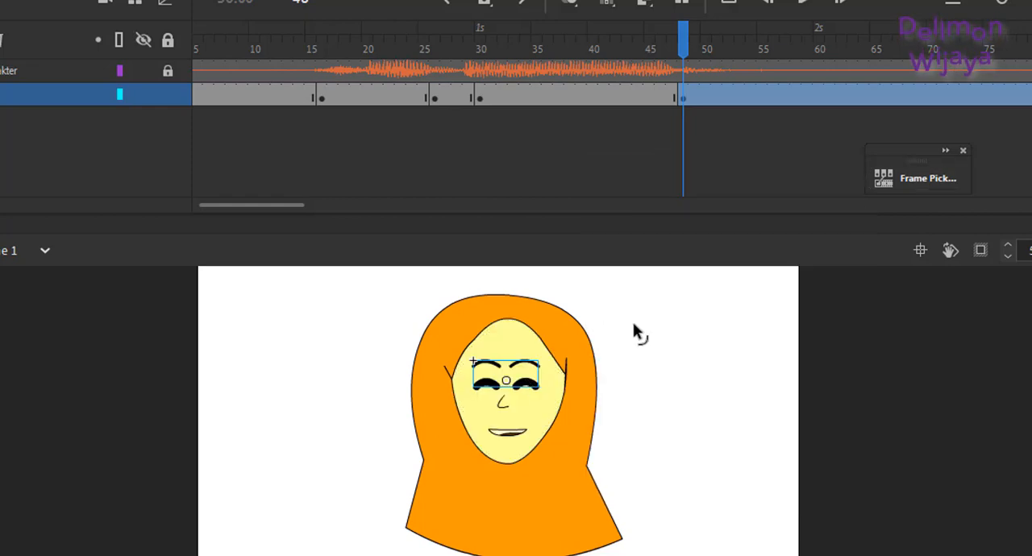
click(886, 179)
click(663, 246)
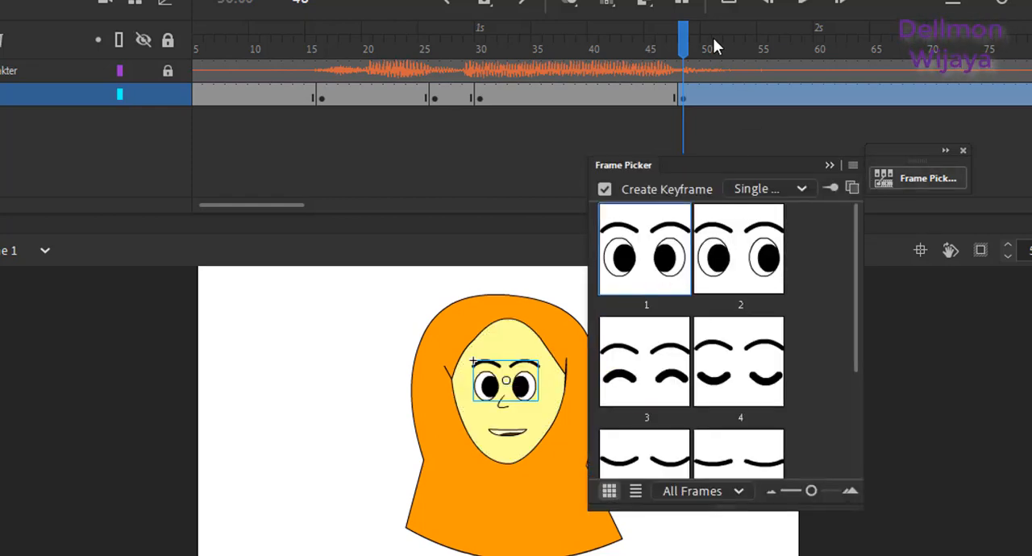
Step: Insert a karakter keyframe at frame 56, assign pose 5, the closed smile, to the mouth, and deselect it
drag(712, 46, 752, 58)
click(775, 97)
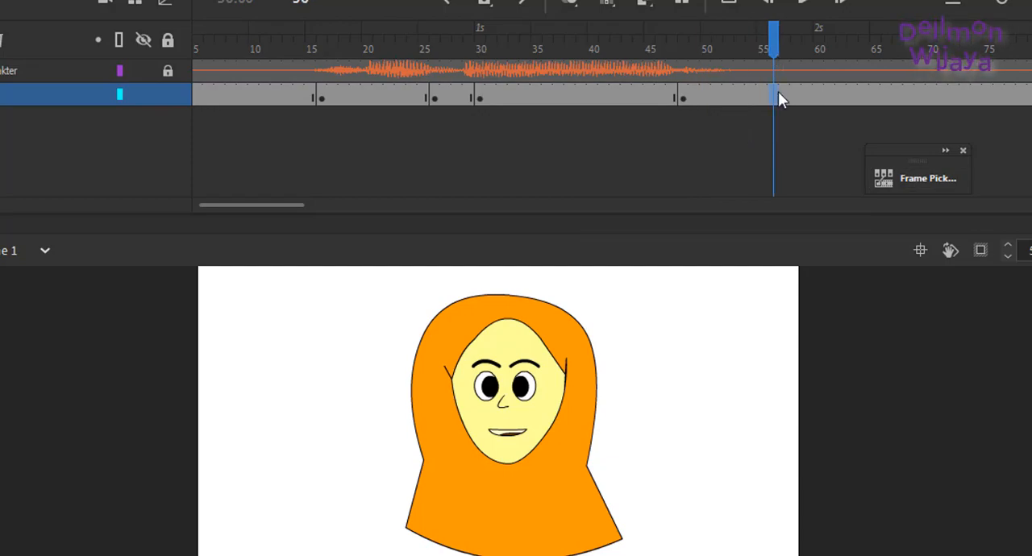
right_click(778, 95)
click(806, 203)
click(629, 440)
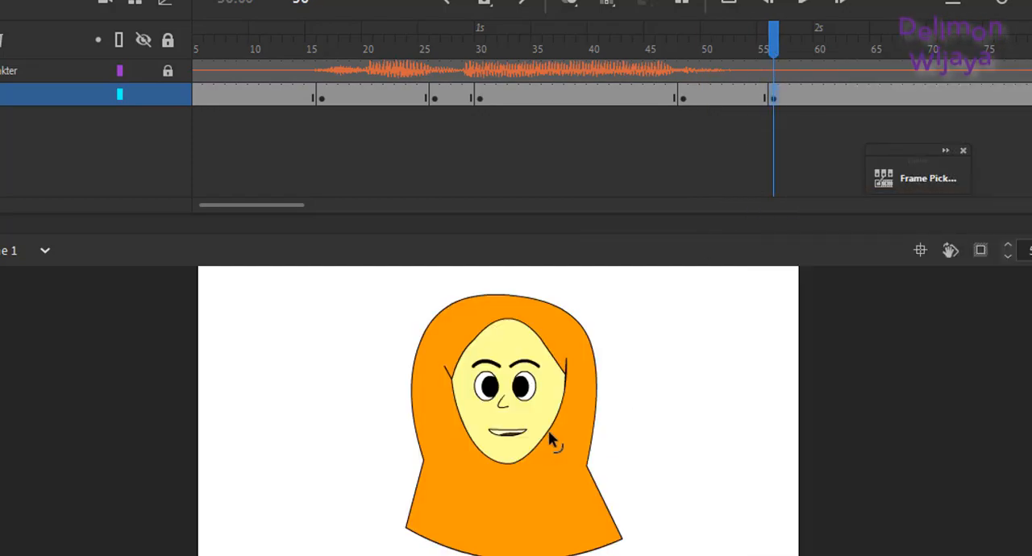
click(516, 433)
click(889, 179)
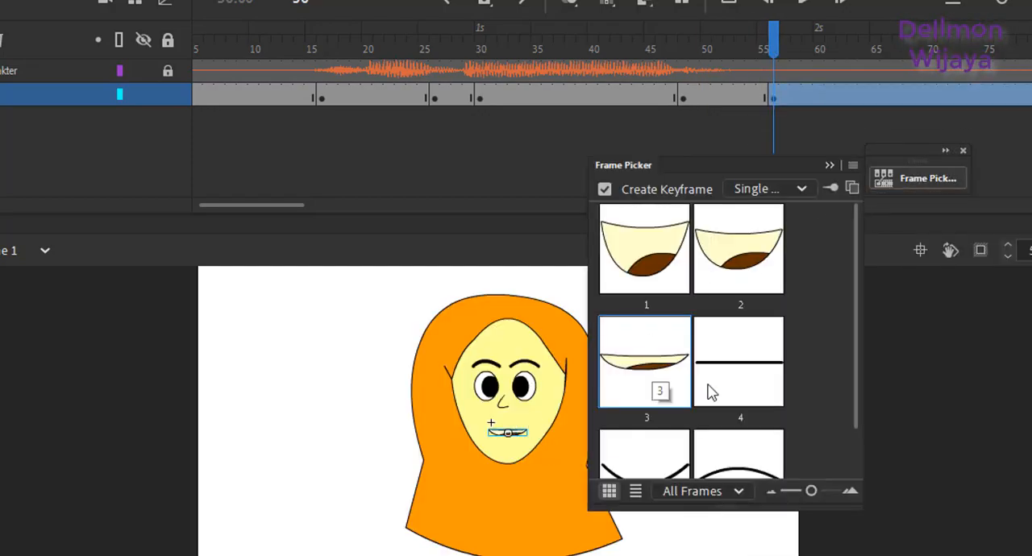
click(613, 451)
click(277, 417)
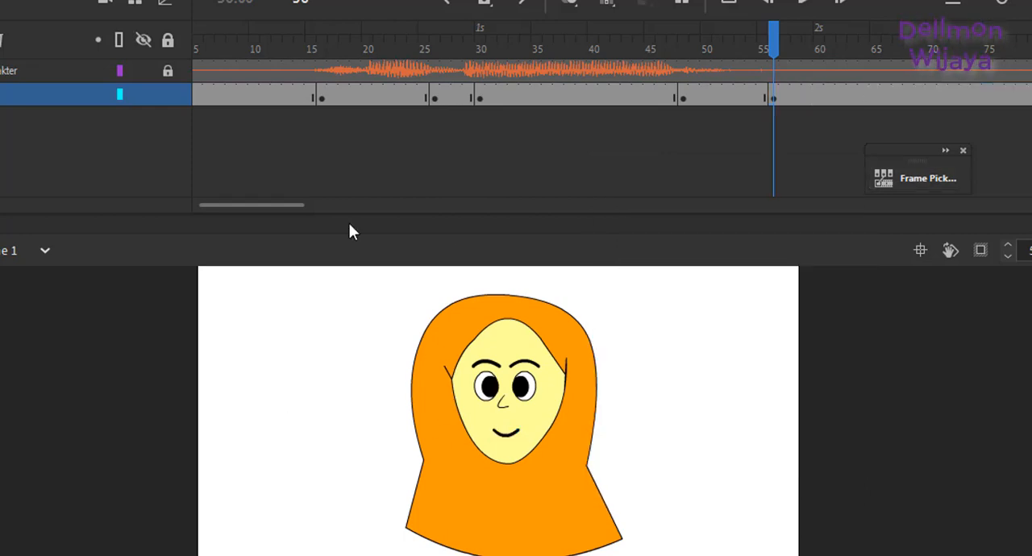
Step: Play the animation from frame 1 to check the facial poses against the voice sound
click(307, 206)
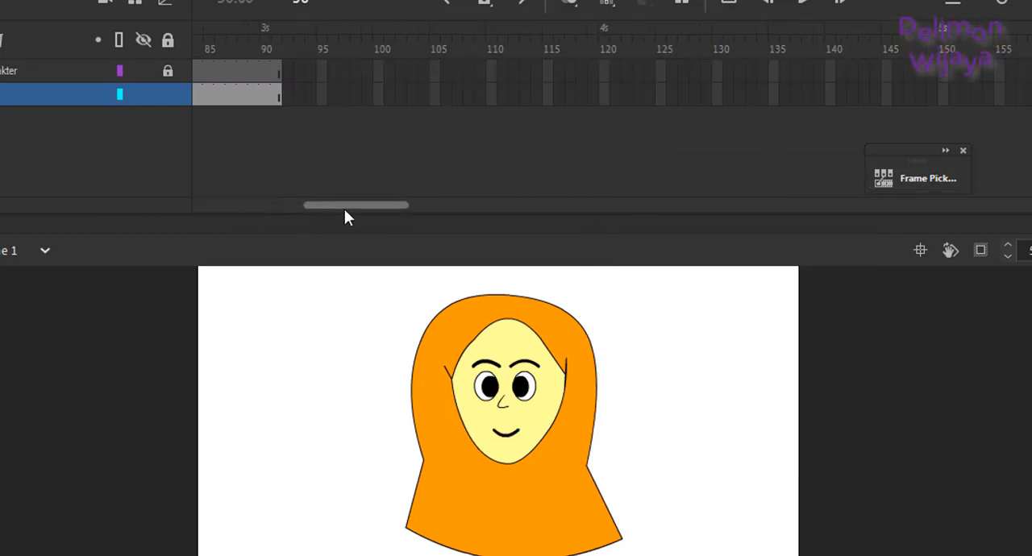
drag(345, 207, 110, 221)
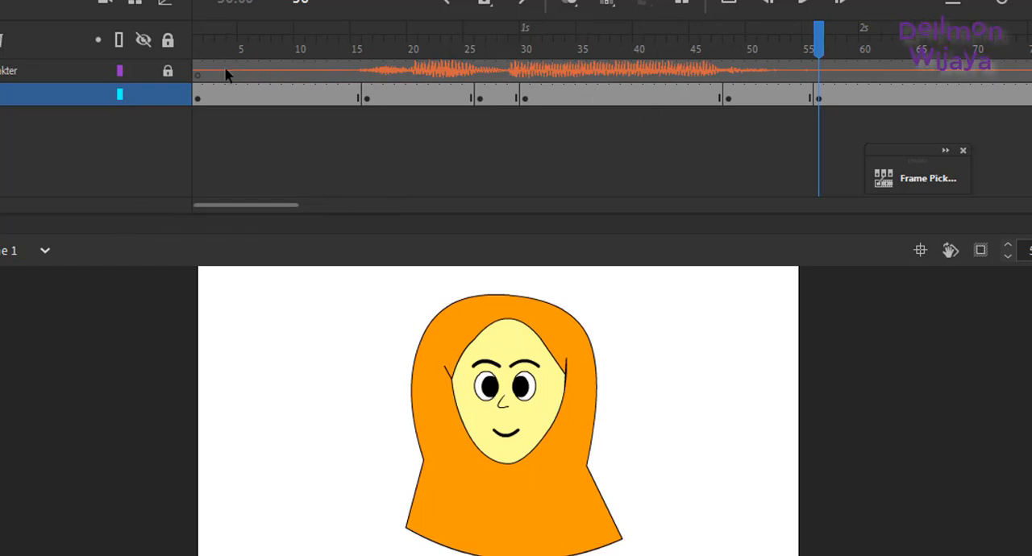
drag(207, 53, 171, 53)
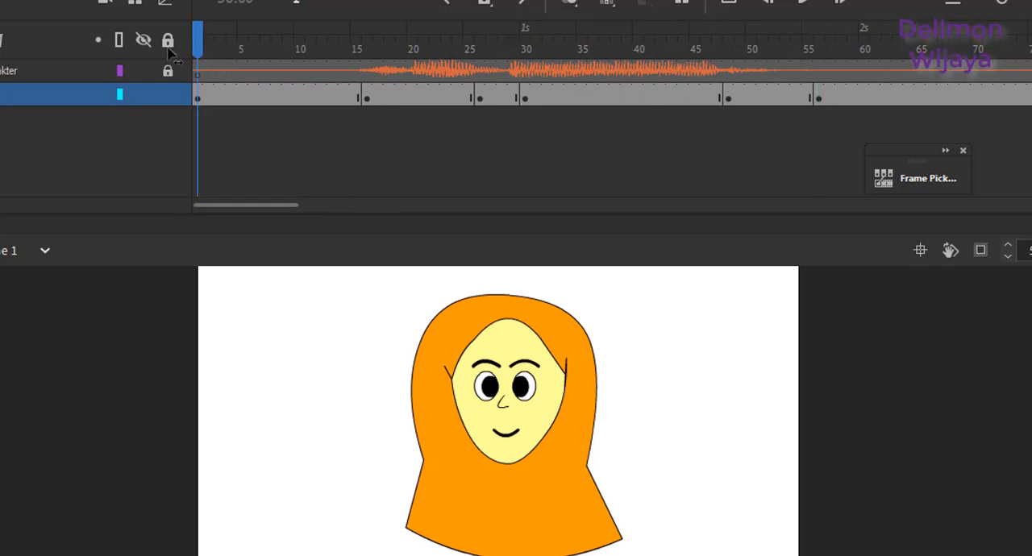
key(Return)
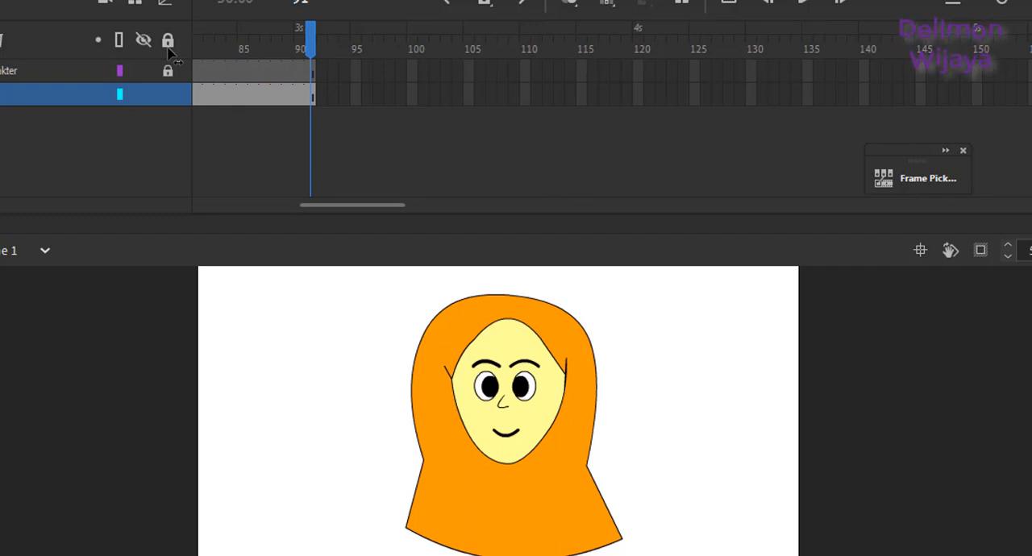
Step: Lock the karakter layer and save the document as "karakter anak" in the ANIMASI folder
click(168, 94)
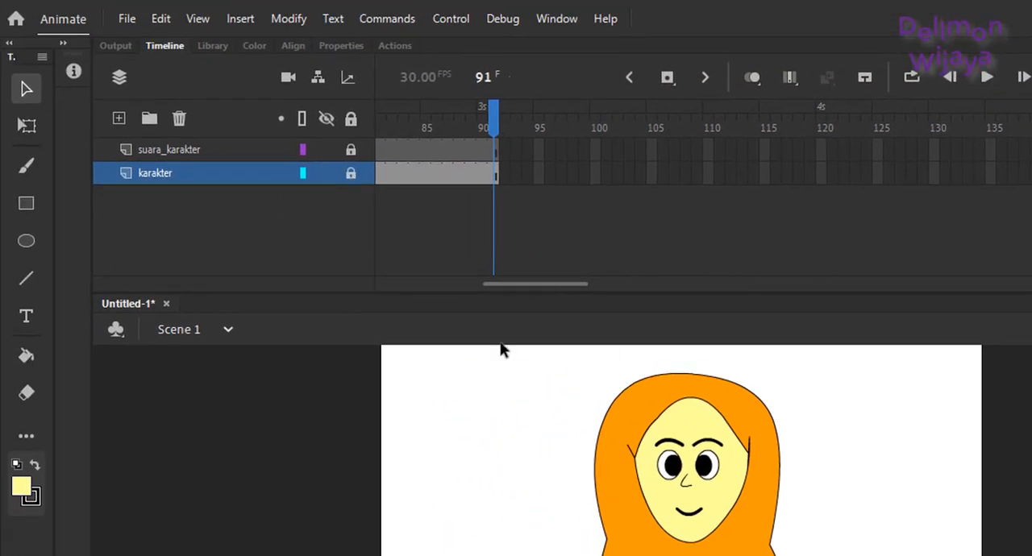
click(124, 19)
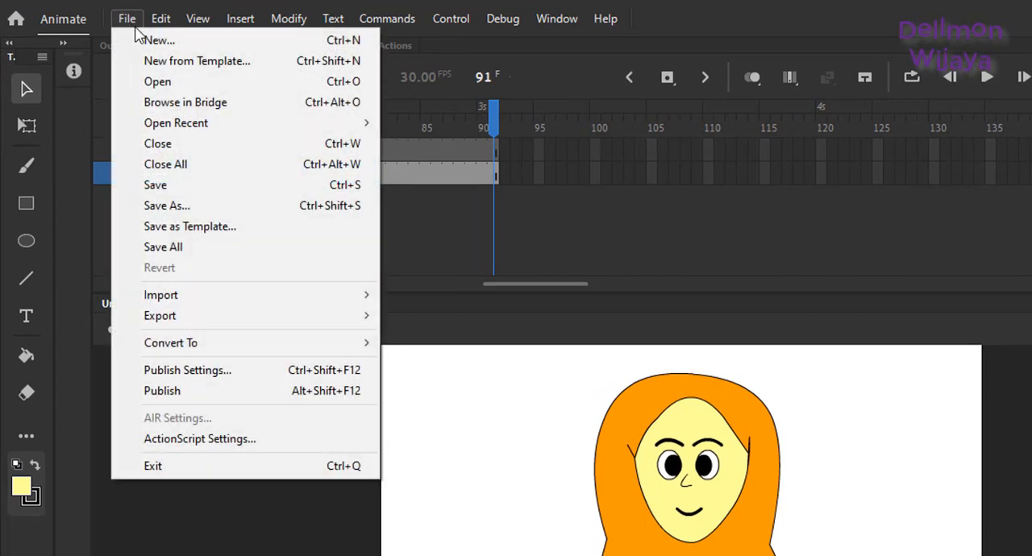
click(179, 192)
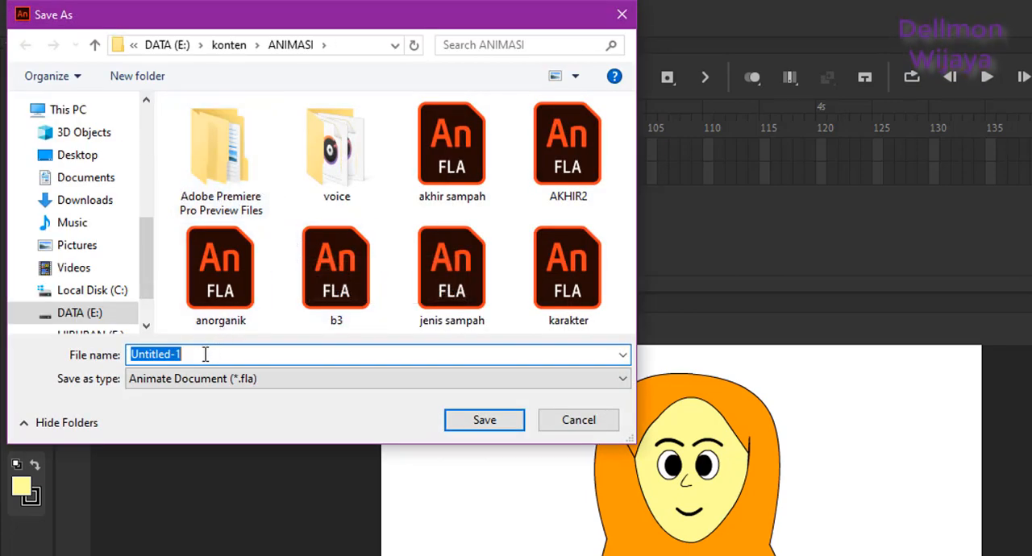
text(karakter)
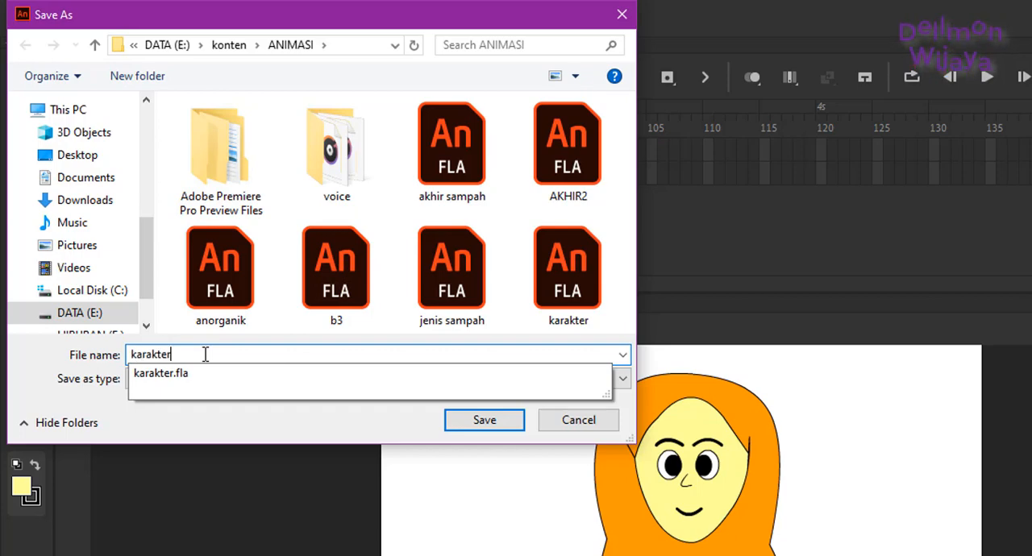
text( anak)
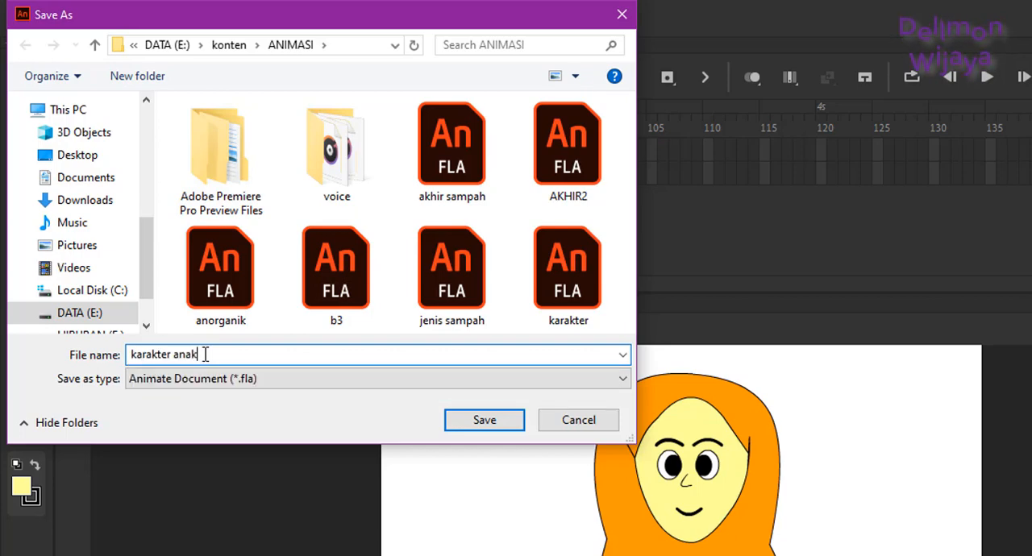
click(474, 428)
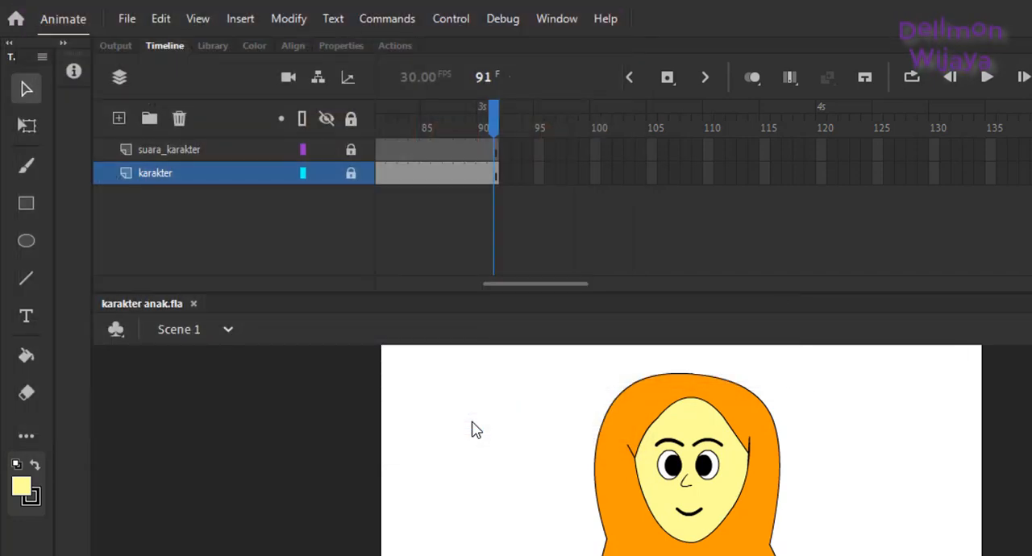
Step: Export all frames of Scene 1 as a 1280 × 720 QuickTime video to E:\konten\ANIMASI\karakter anak
click(131, 20)
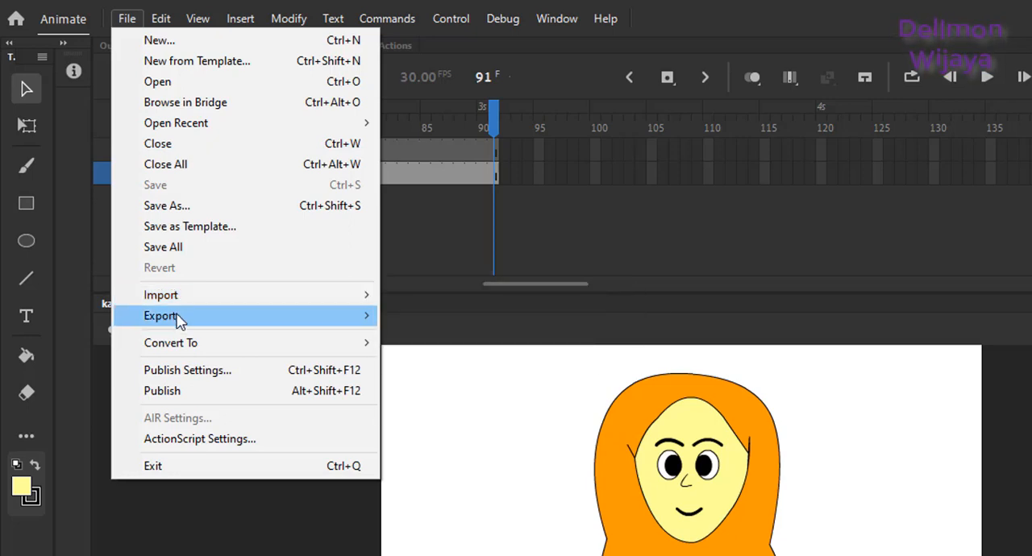
mouse_move(179, 321)
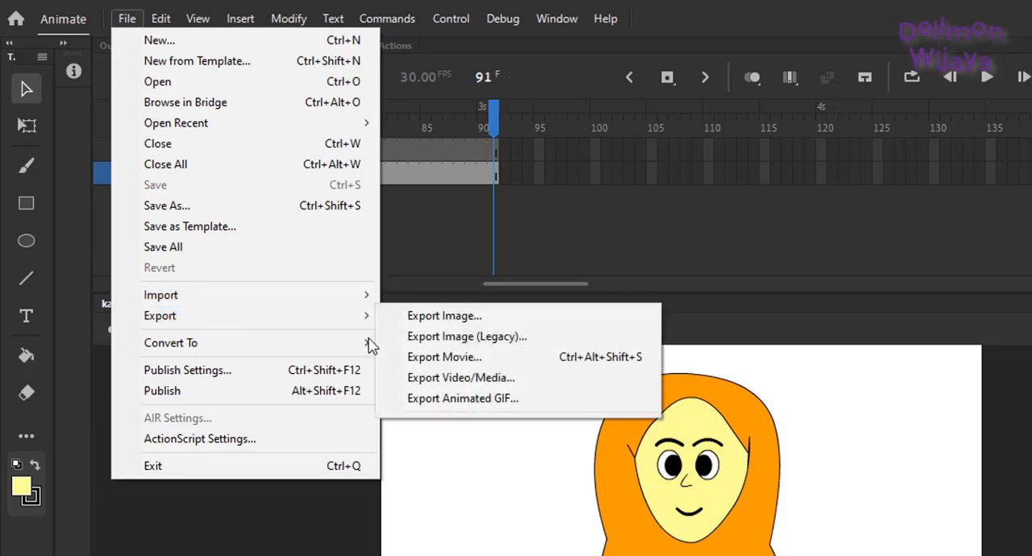
click(425, 385)
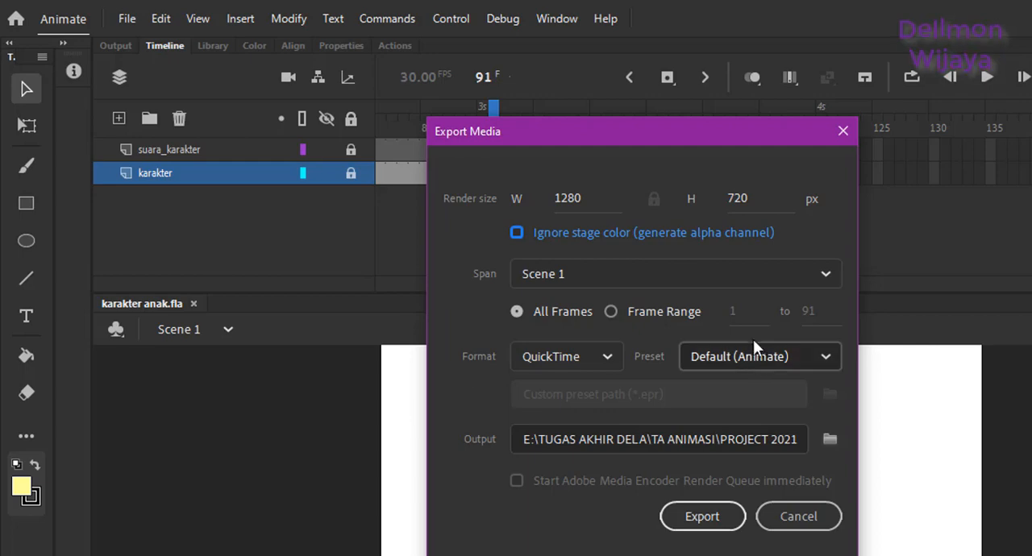
click(826, 439)
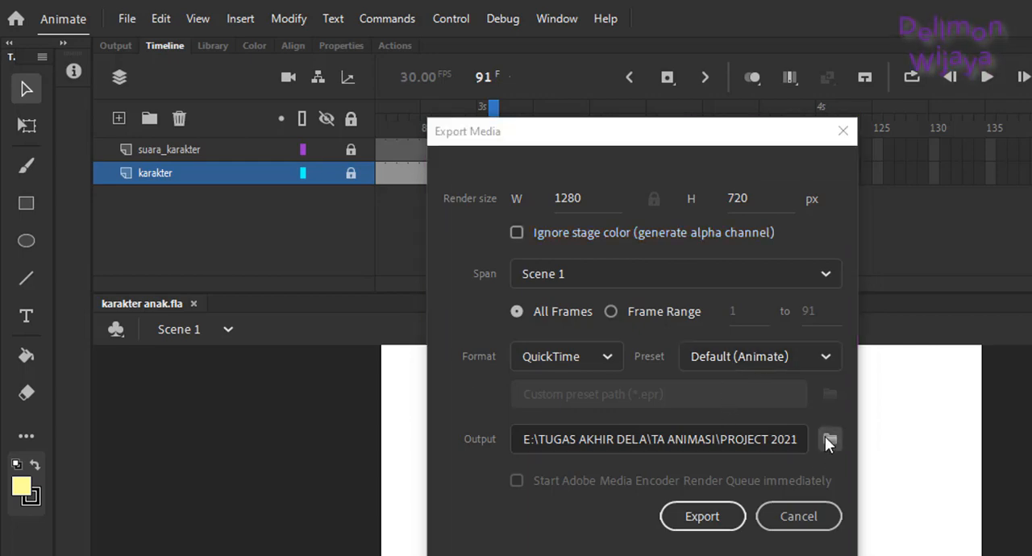
click(998, 555)
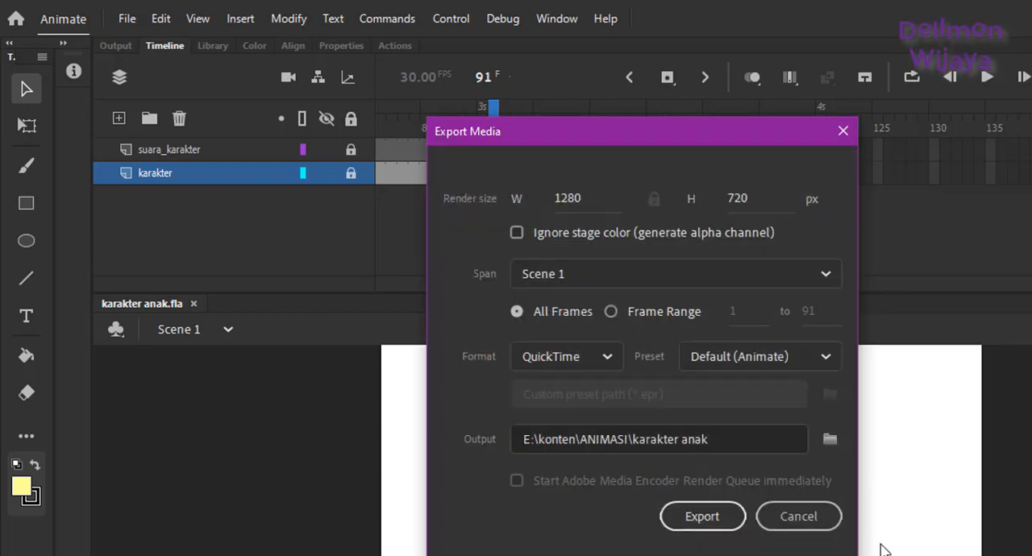
click(735, 520)
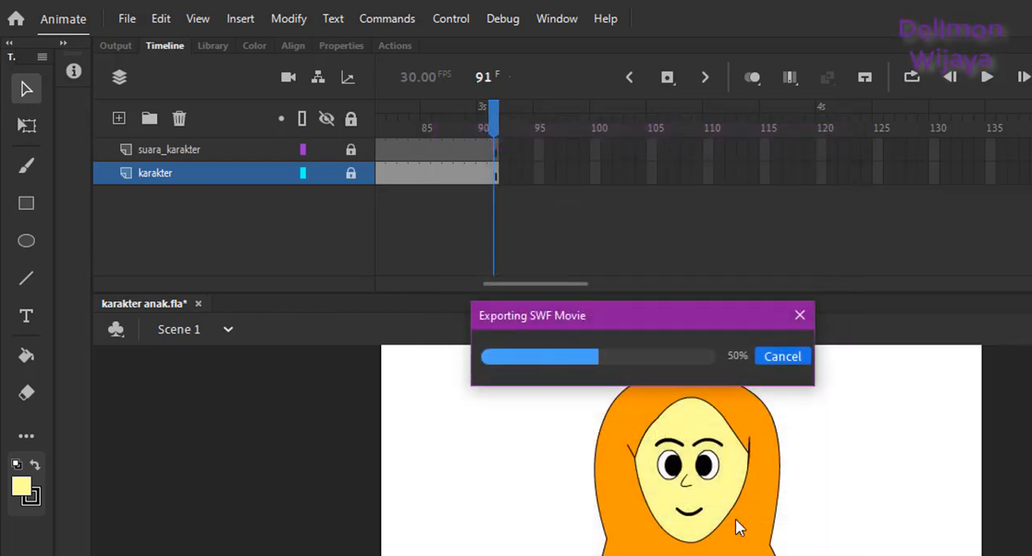